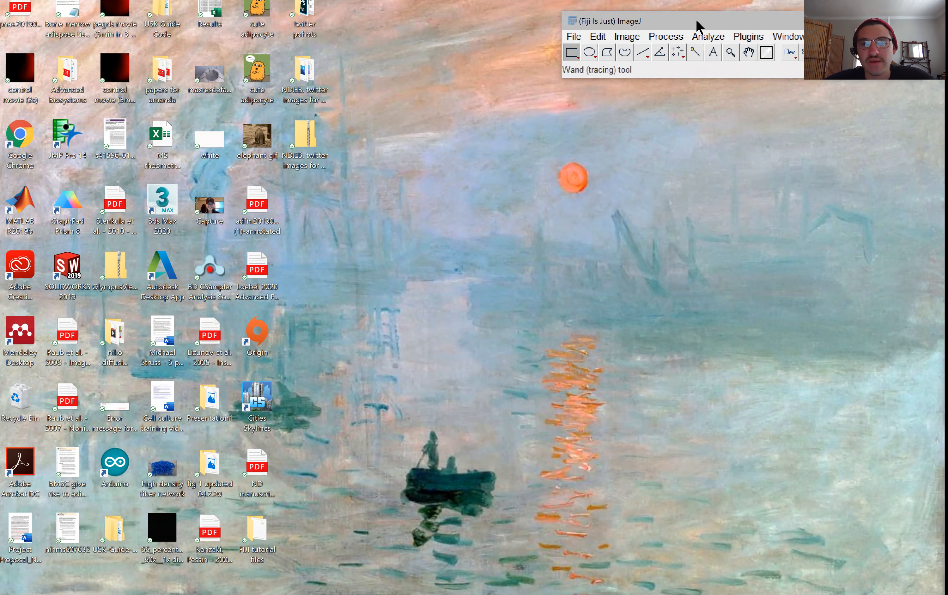
Switch to Chrome and search Google for "fiji download" in a new tab.
left_click_drag(692, 25, 677, 37)
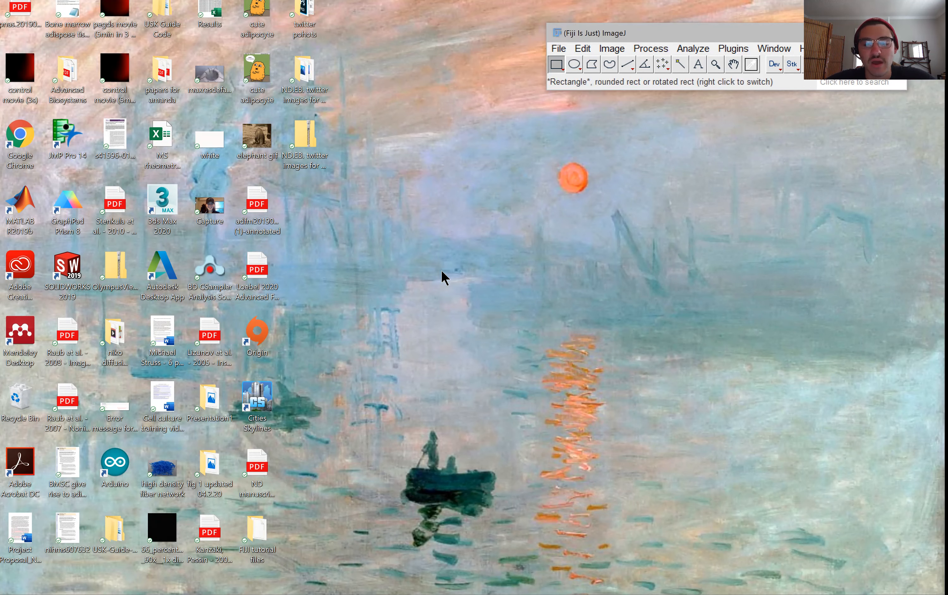
mouse_move(155, 594)
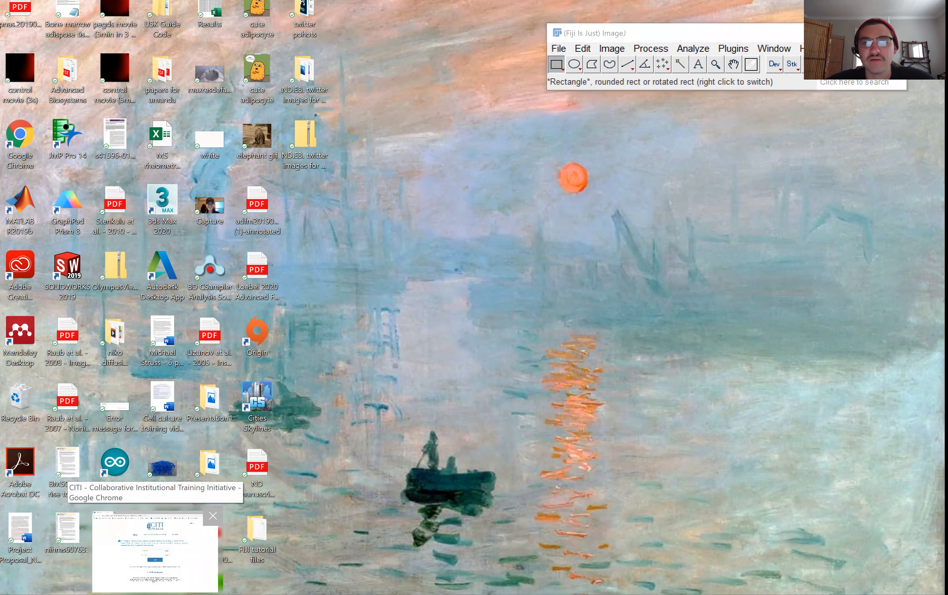
left_click(155, 551)
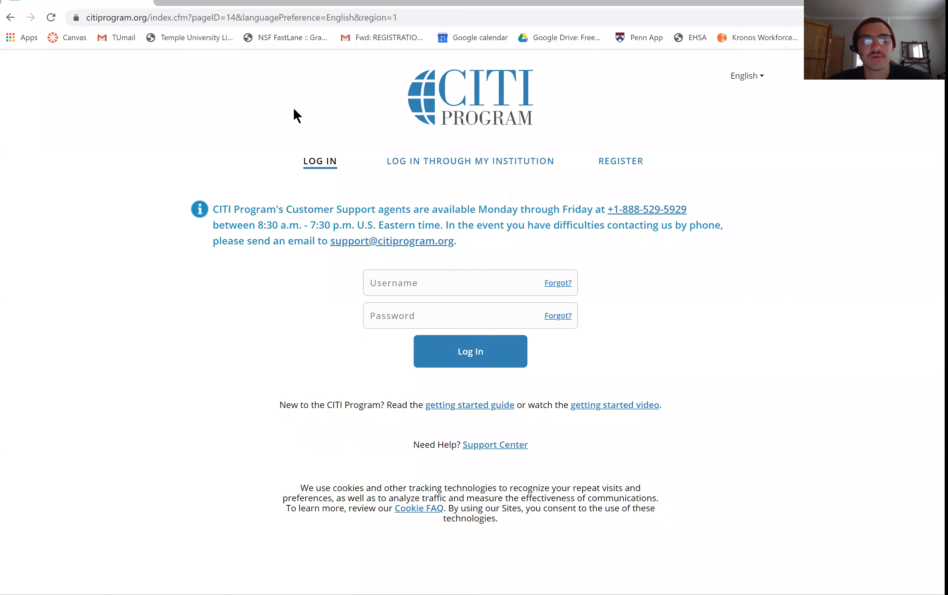
key("ctrl+t")
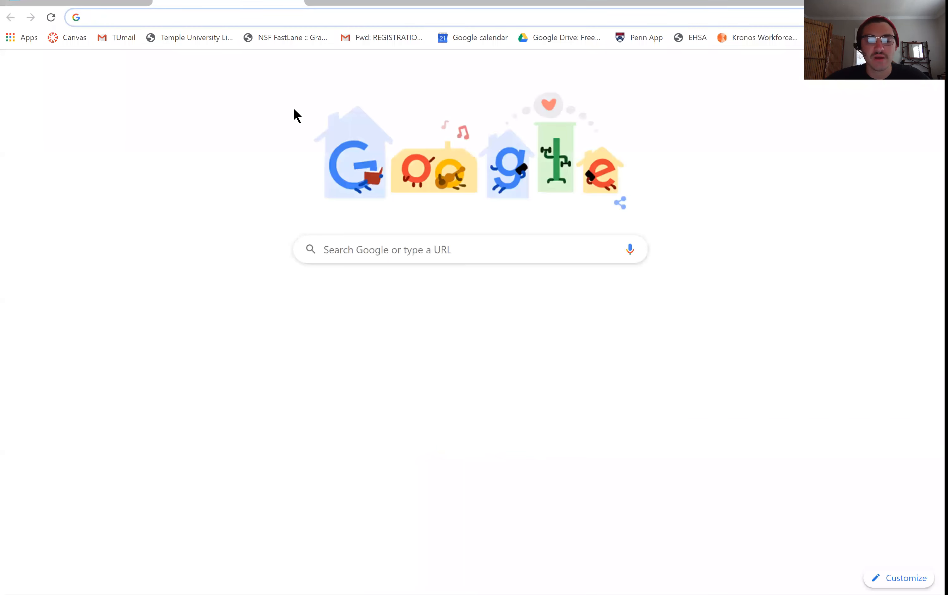
left_click(384, 254)
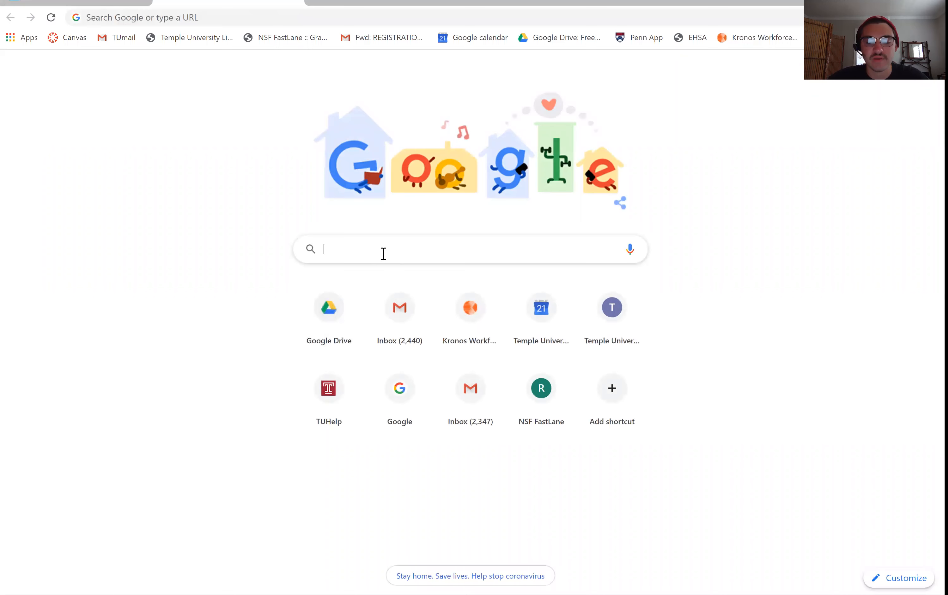
type("fiji dowl")
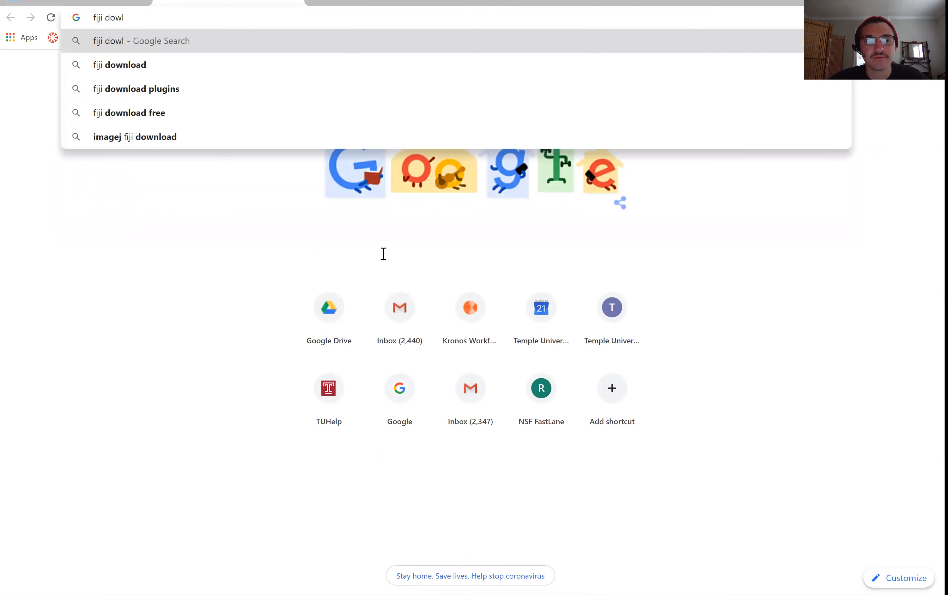
key("Down")
key("Return")
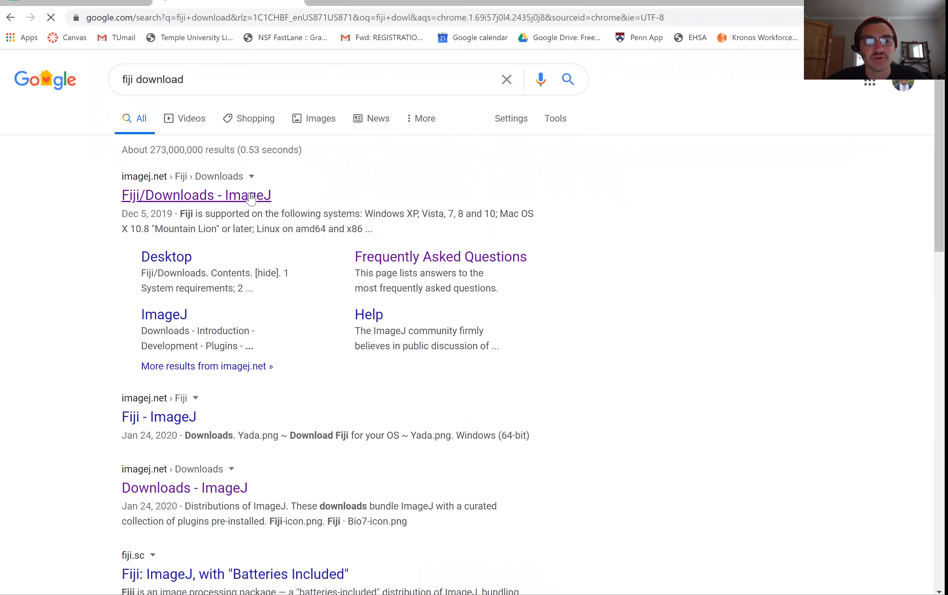
Open the Fiji/Downloads page on imagej.net and review the downloads for each operating system and the Life-Line versions.
left_click(249, 194)
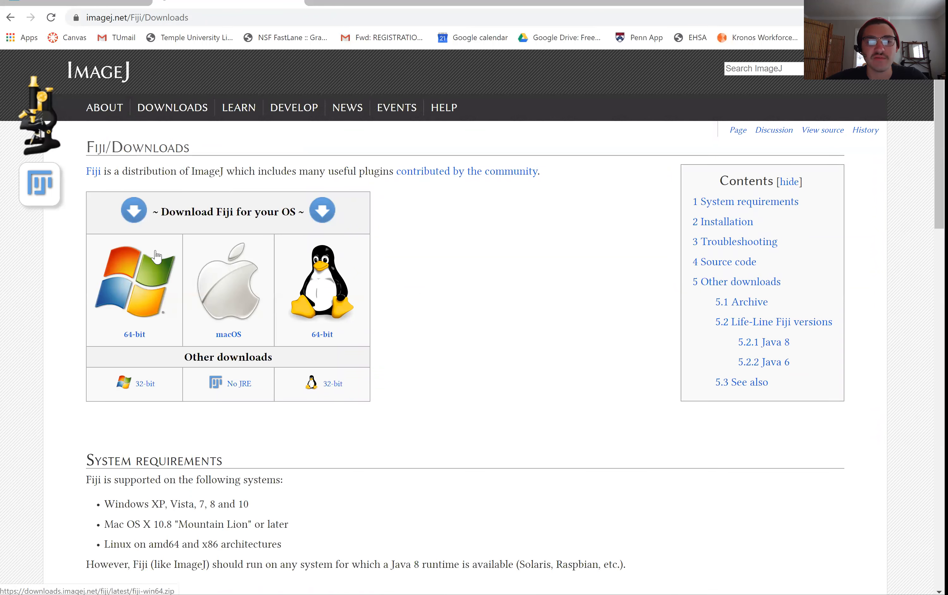
scroll(153, 307, "down", 10)
scroll(151, 303, "down", 13)
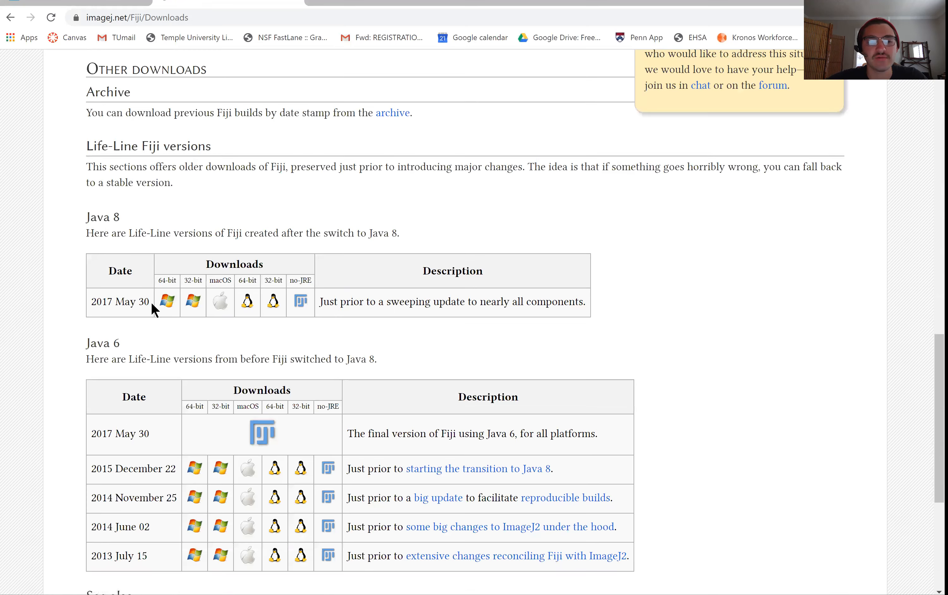
scroll(151, 302, "up", 2)
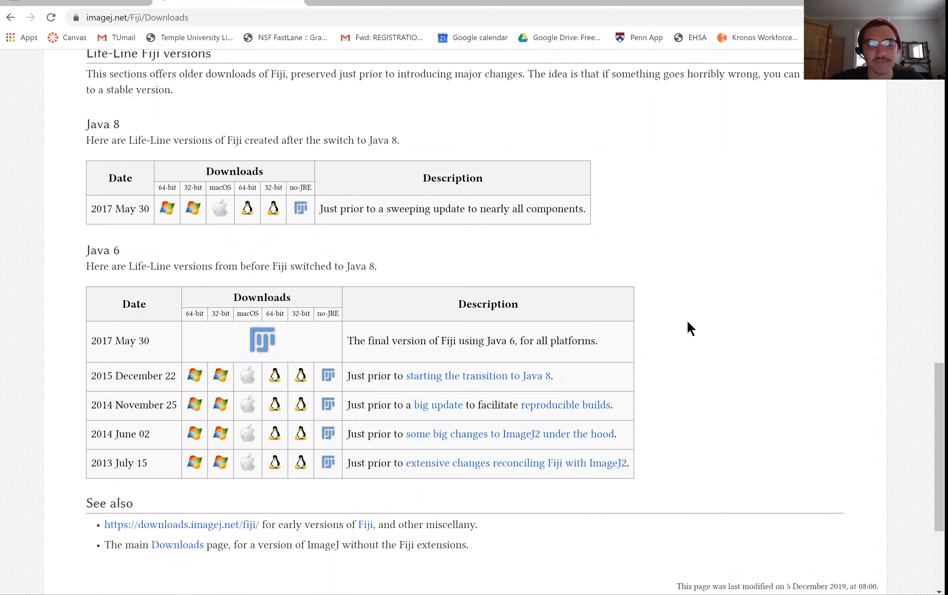
Open the desktop folder FIJI tutorial files and load "pegds_50um_above glass_3um steps total 11 _middle of gel.oif" into ImageJ.
left_click(249, 593)
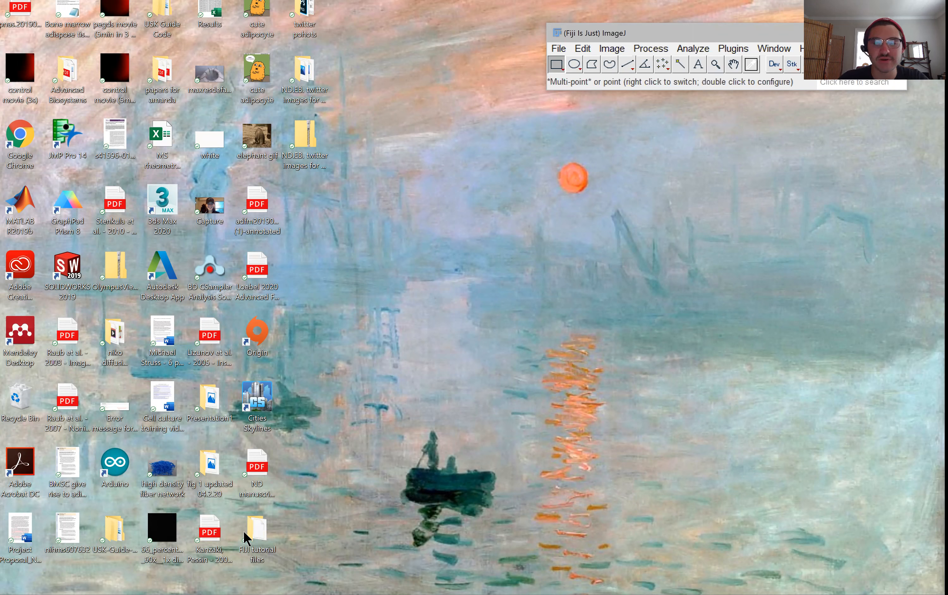
left_click(557, 52)
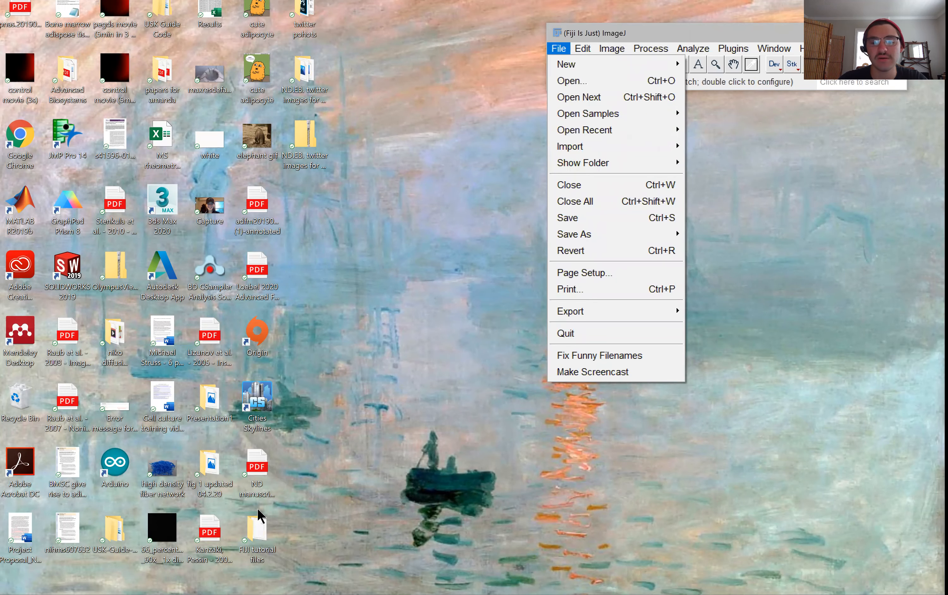
double_click(253, 526)
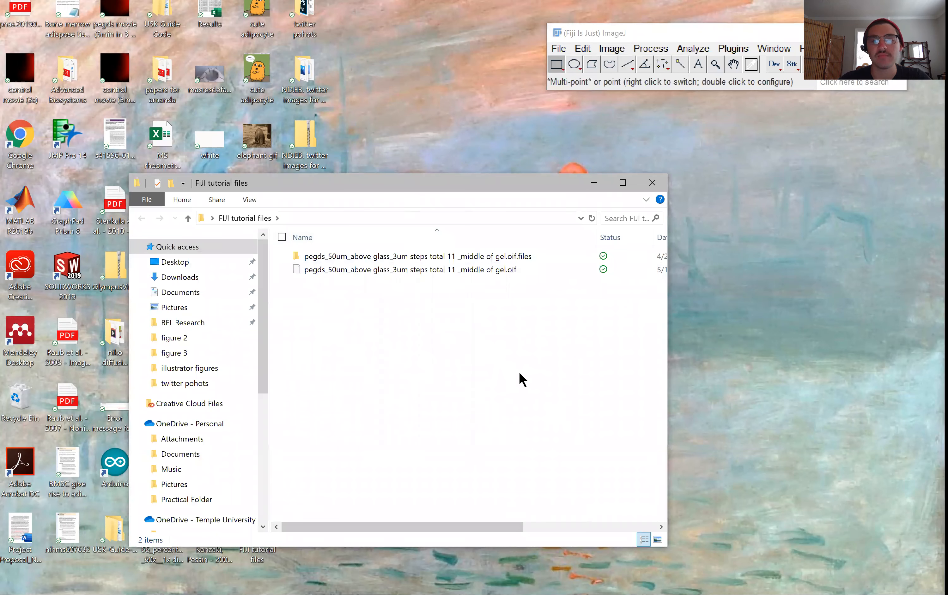
left_click(463, 273)
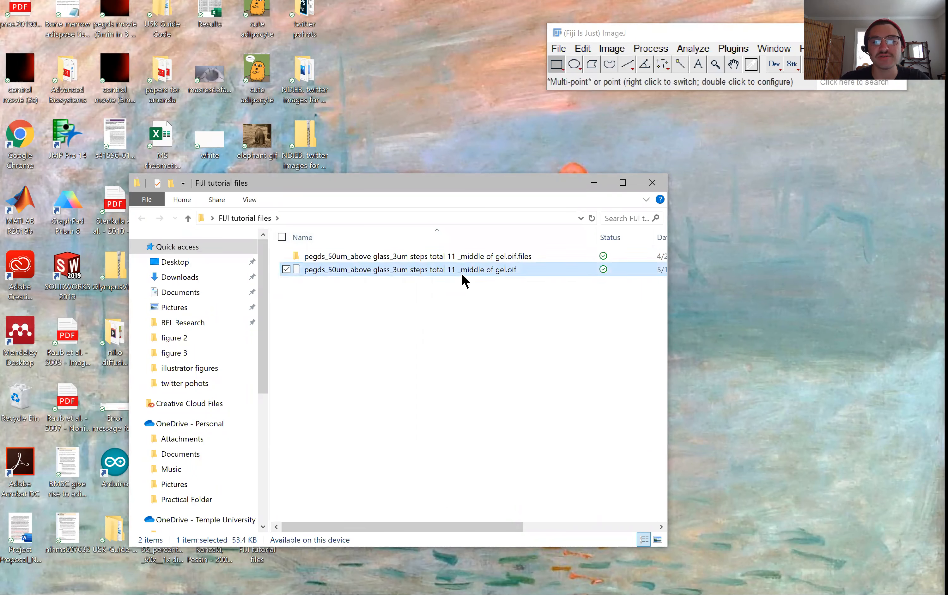
left_click_drag(560, 115, 440, 403)
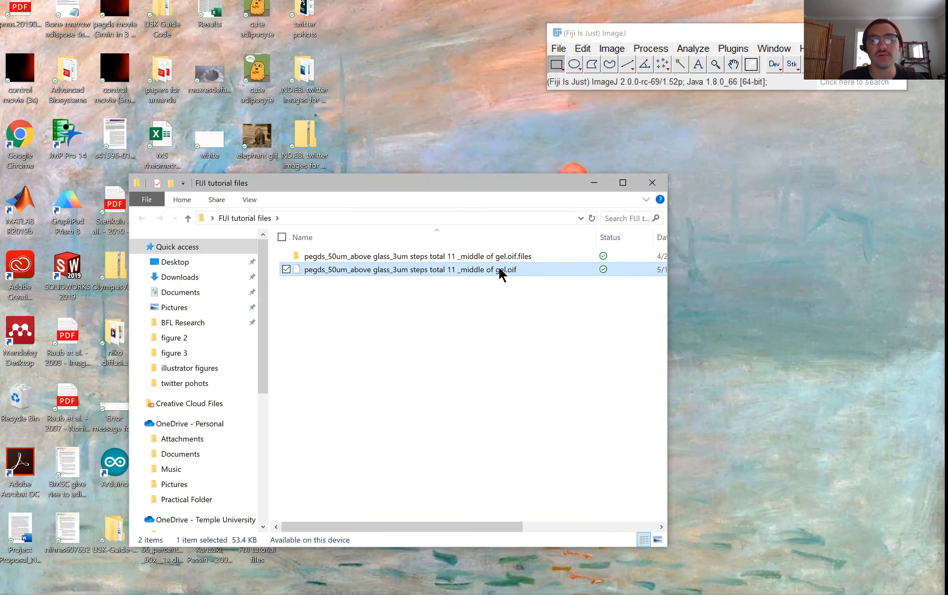
left_click_drag(499, 270, 610, 84)
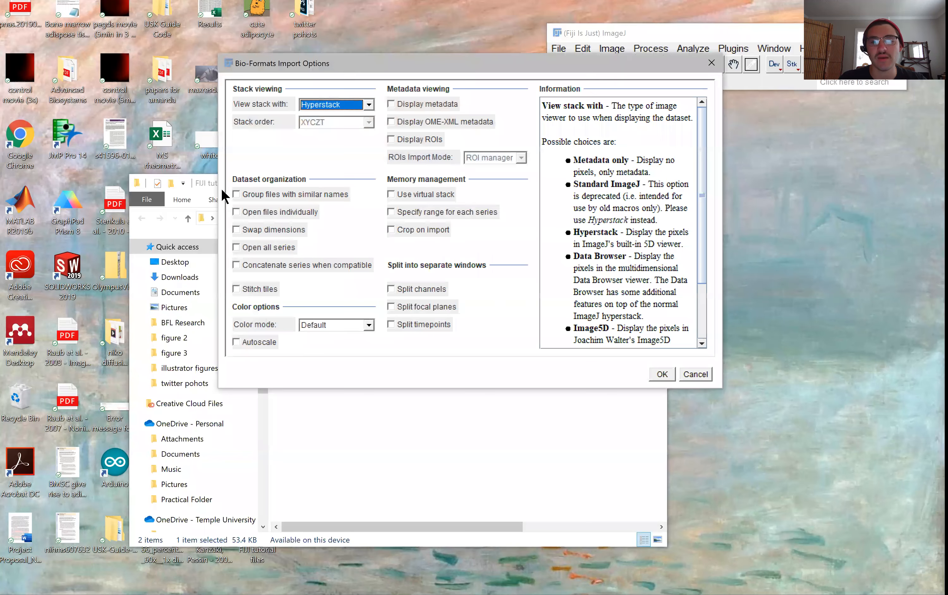
Minimize the folder window and import the image stack as a Hyperstack with the Default color mode and no metadata display.
left_click(432, 463)
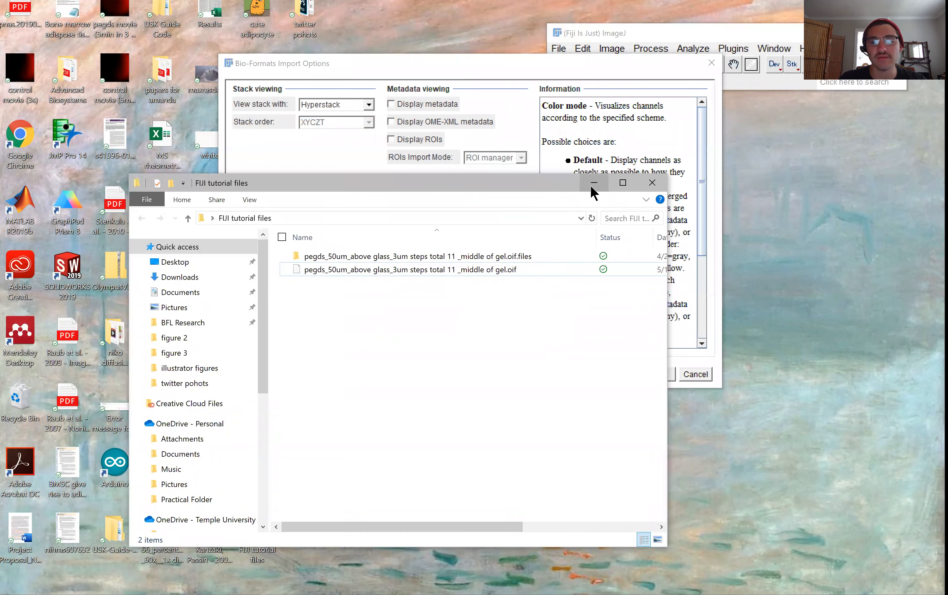
left_click(592, 186)
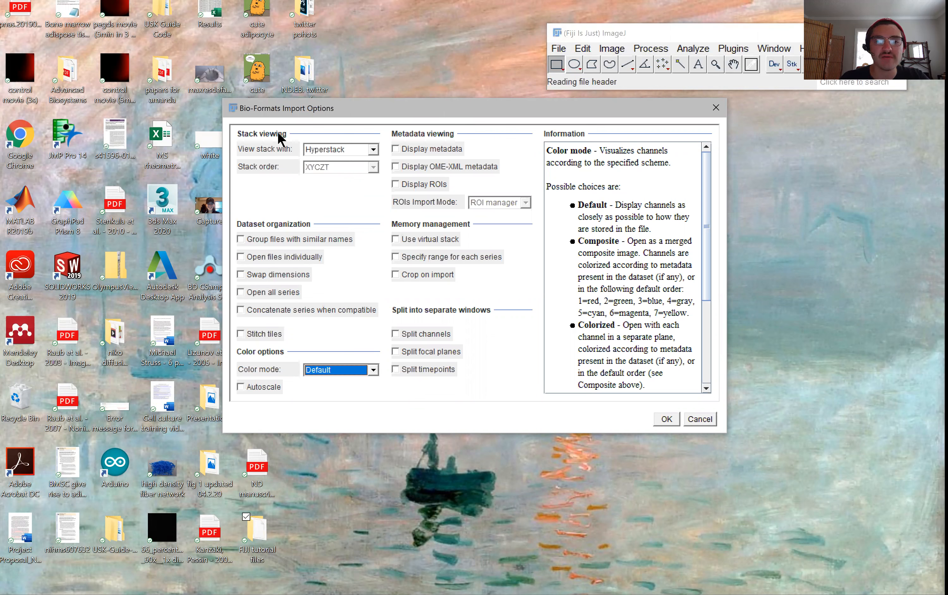
left_click(368, 151)
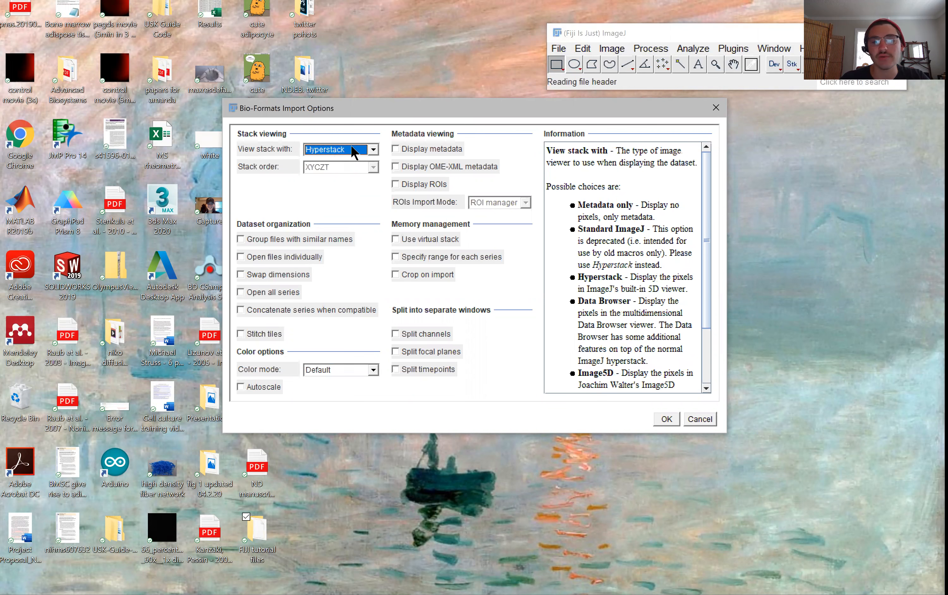
left_click(369, 149)
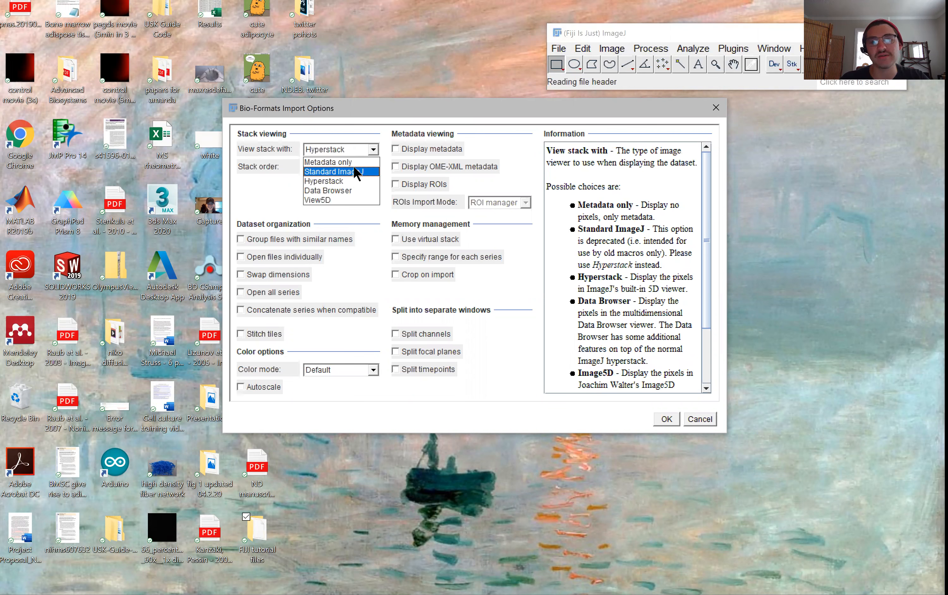
left_click(371, 148)
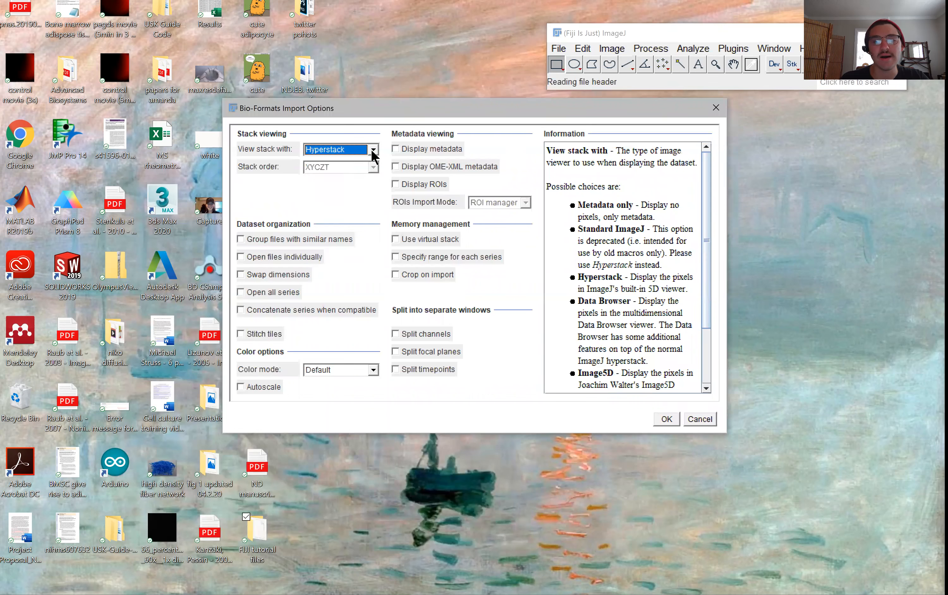
left_click(432, 149)
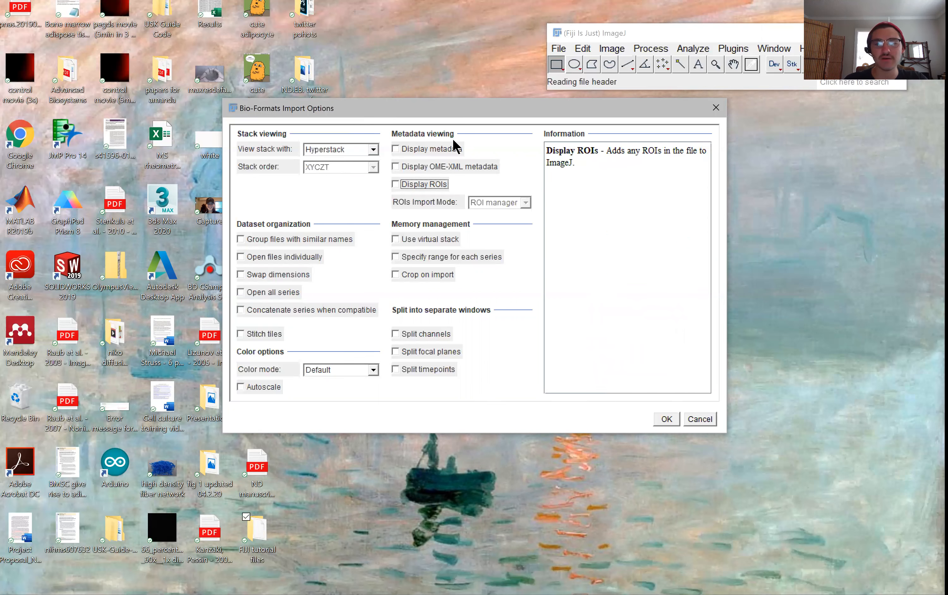
left_click(669, 419)
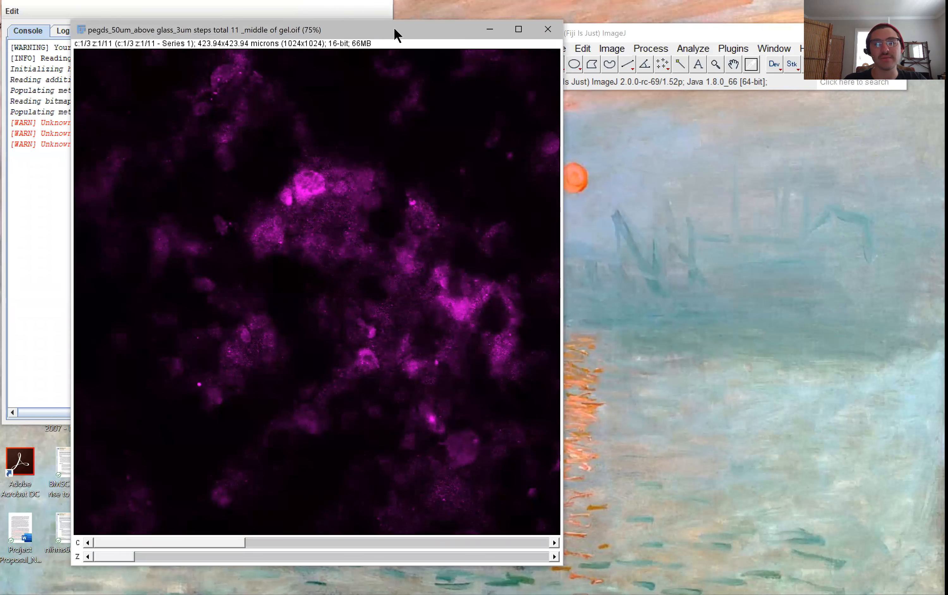
Move the image window higher on the desktop and view all three channels of the stack, finishing on channel 2.
left_click_drag(367, 23, 374, 10)
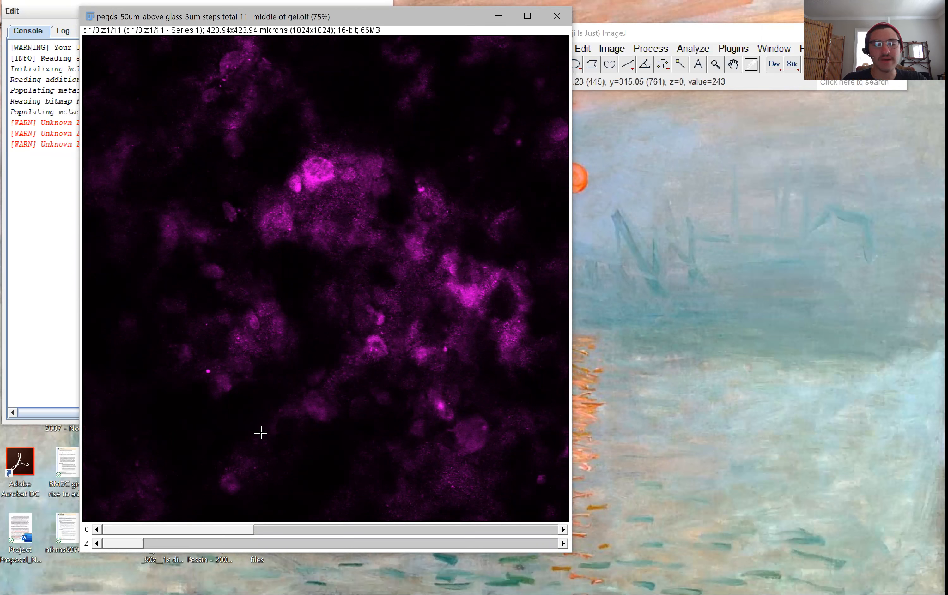
left_click_drag(217, 528, 346, 529)
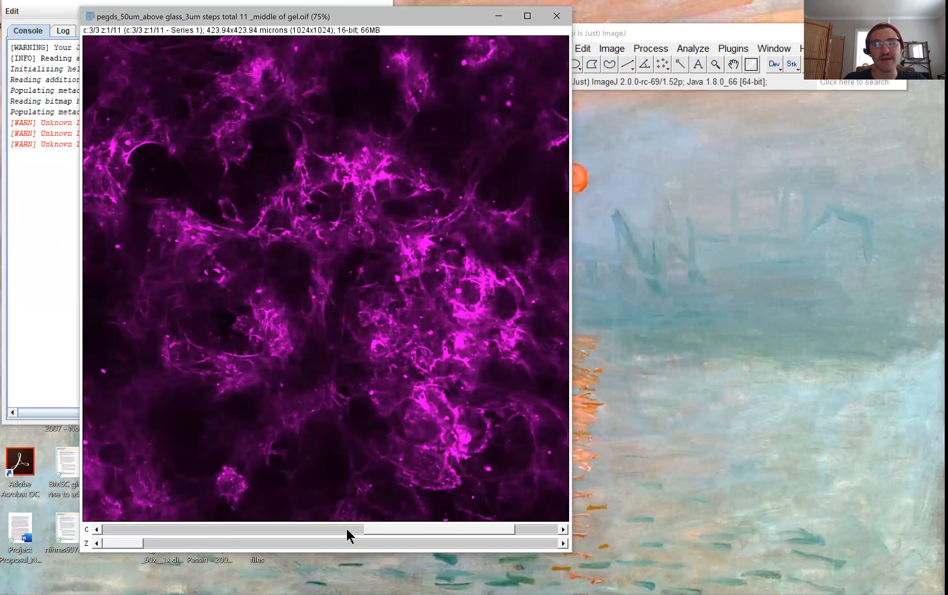
left_click(347, 529)
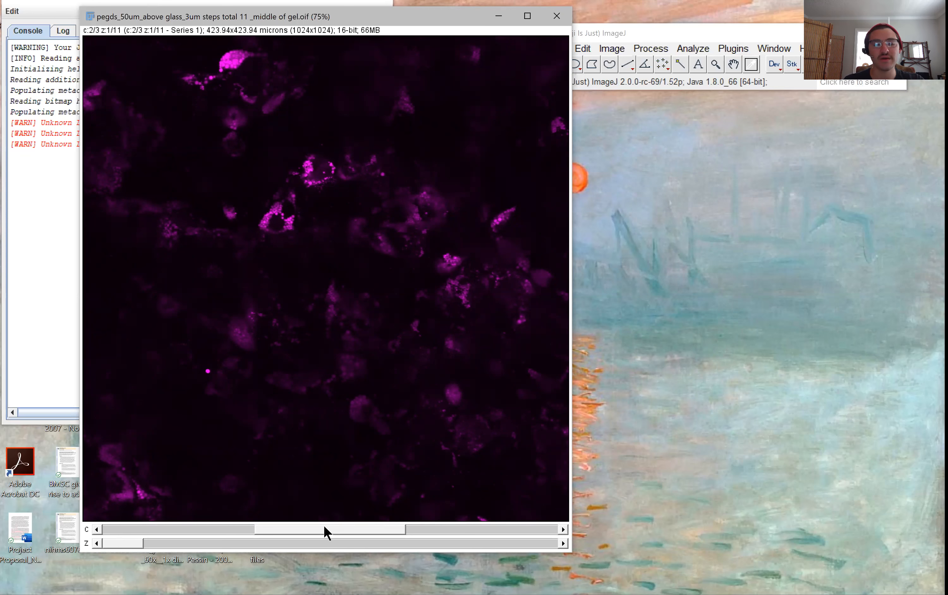
left_click_drag(323, 527, 172, 528)
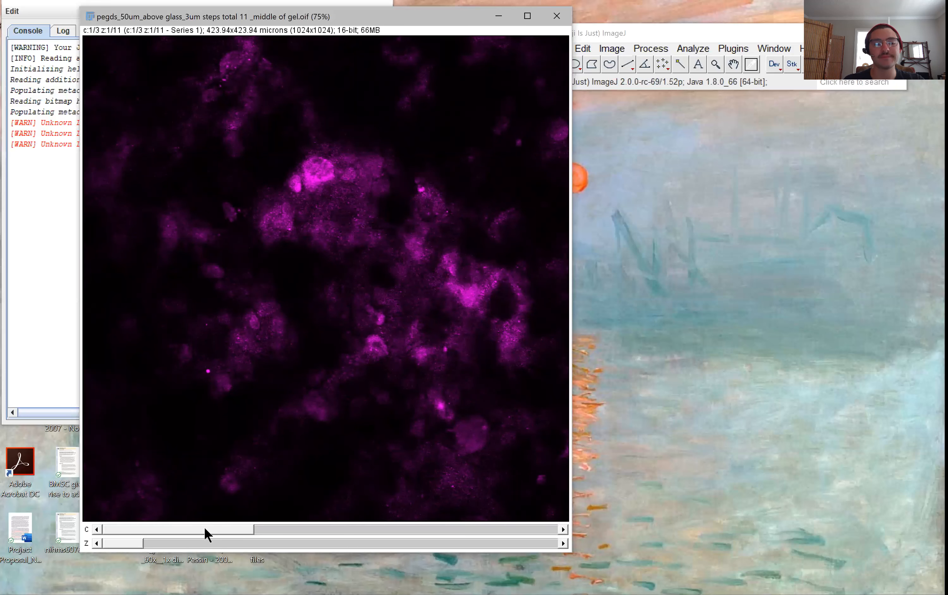
left_click_drag(205, 527, 319, 528)
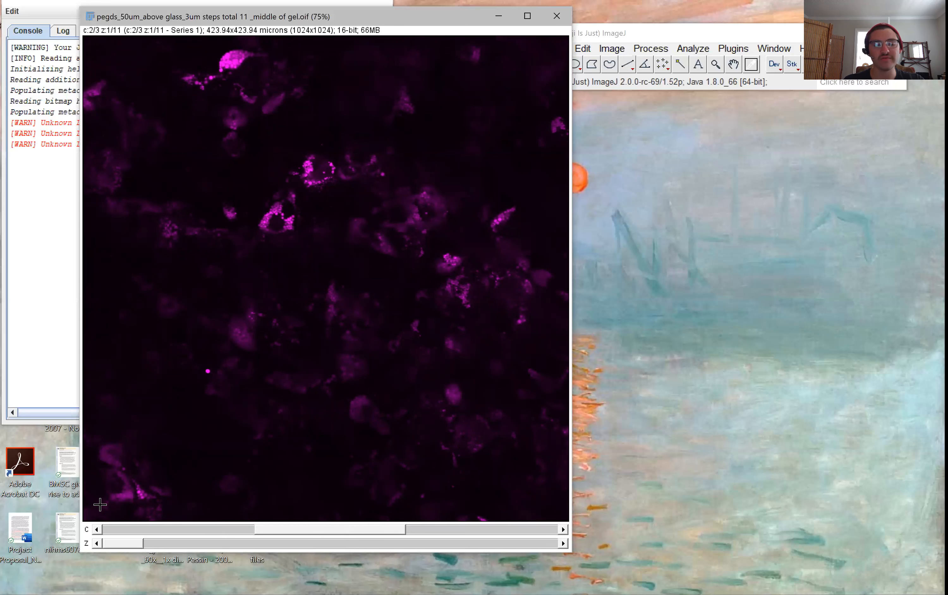
Examine the z-slices of channel 2 by moving back and forth through the stack, finishing on the first slice.
scroll(99, 505, "down", 10)
scroll(495, 500, "up", 8)
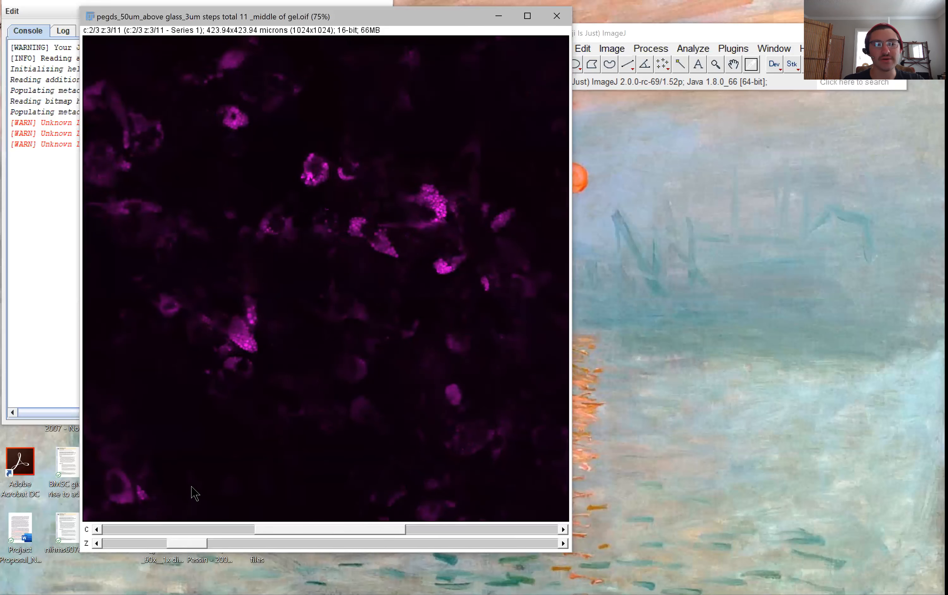
scroll(194, 494, "up", 2)
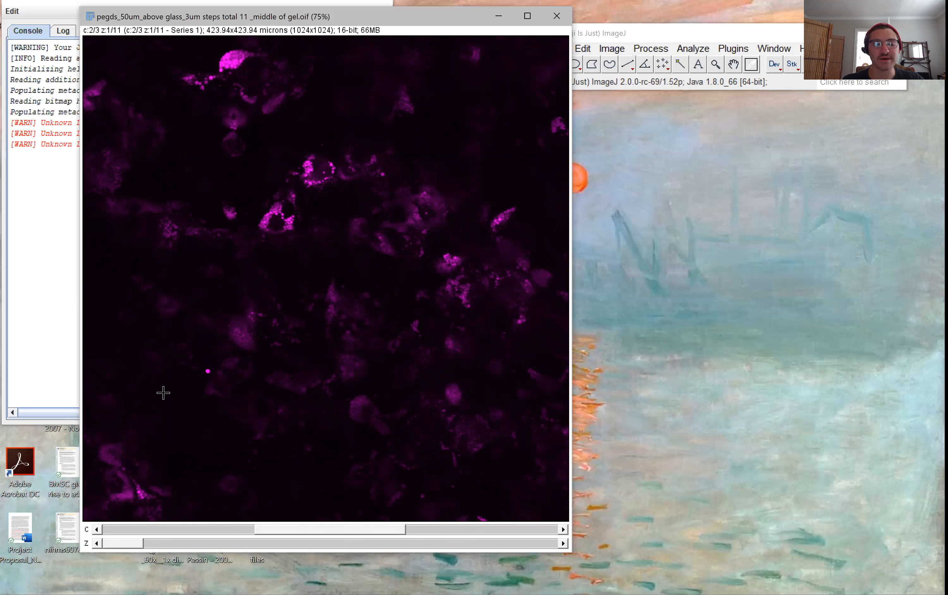
scroll(163, 393, "down", 2)
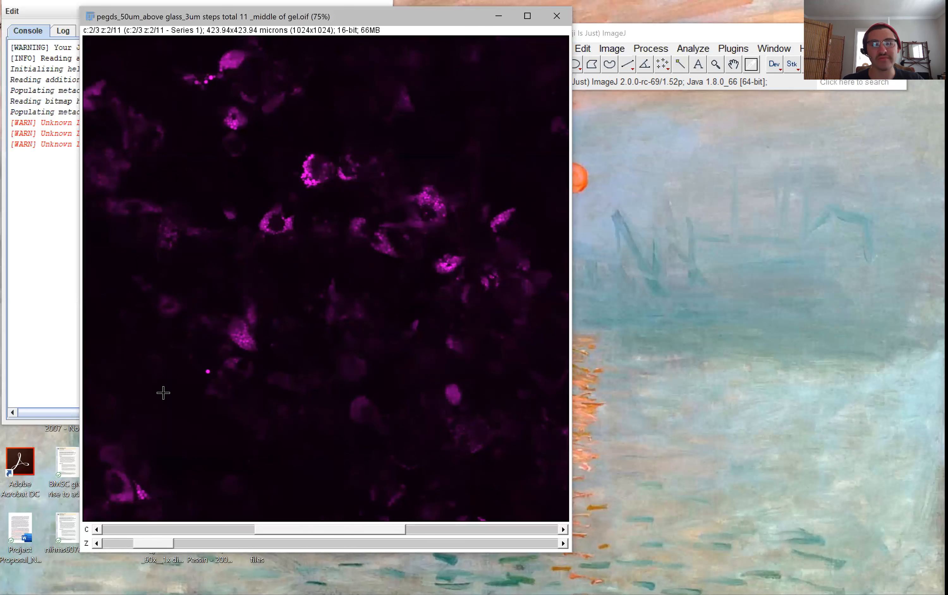
left_click_drag(201, 544, 83, 534)
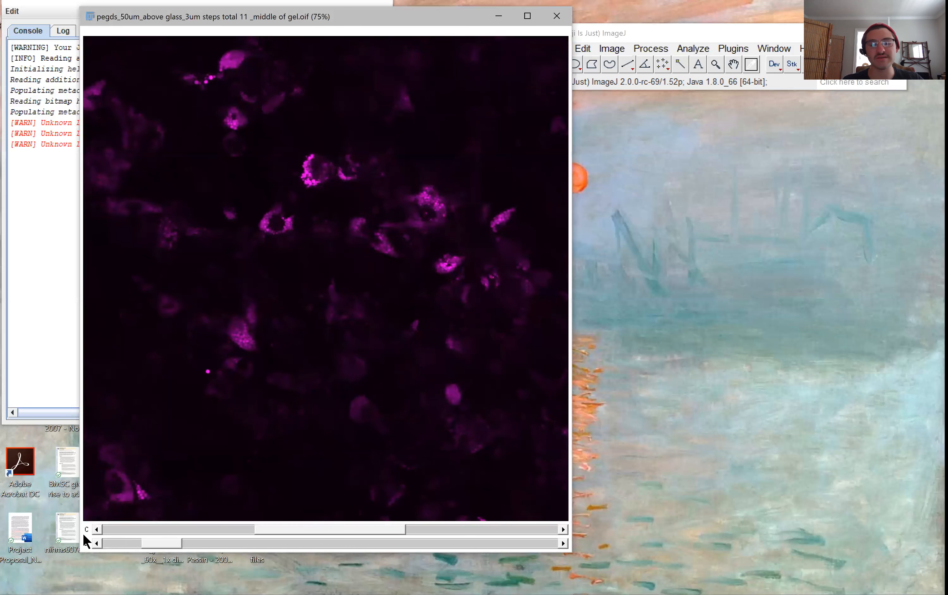
left_click_drag(151, 532, 75, 533)
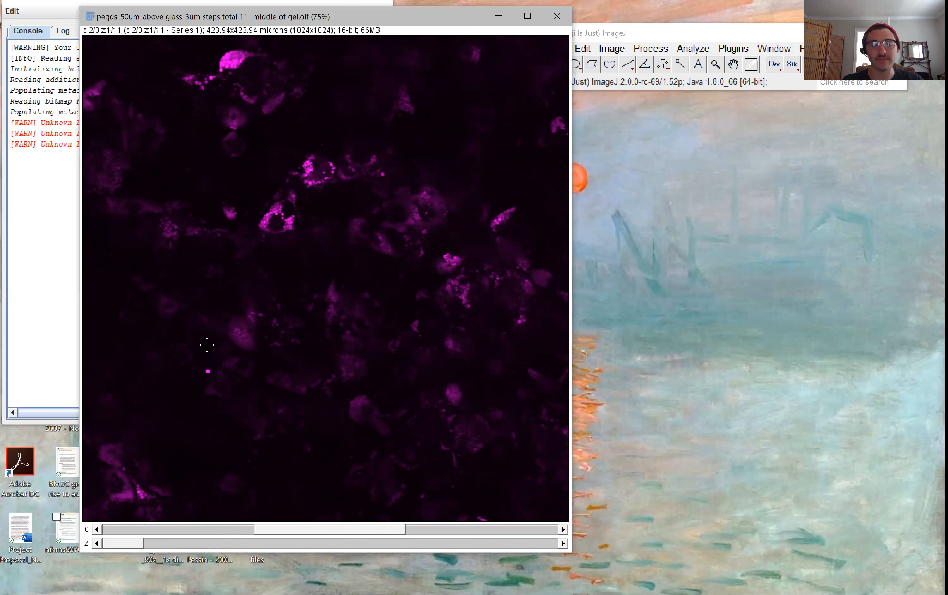
scroll(207, 345, "down", 2)
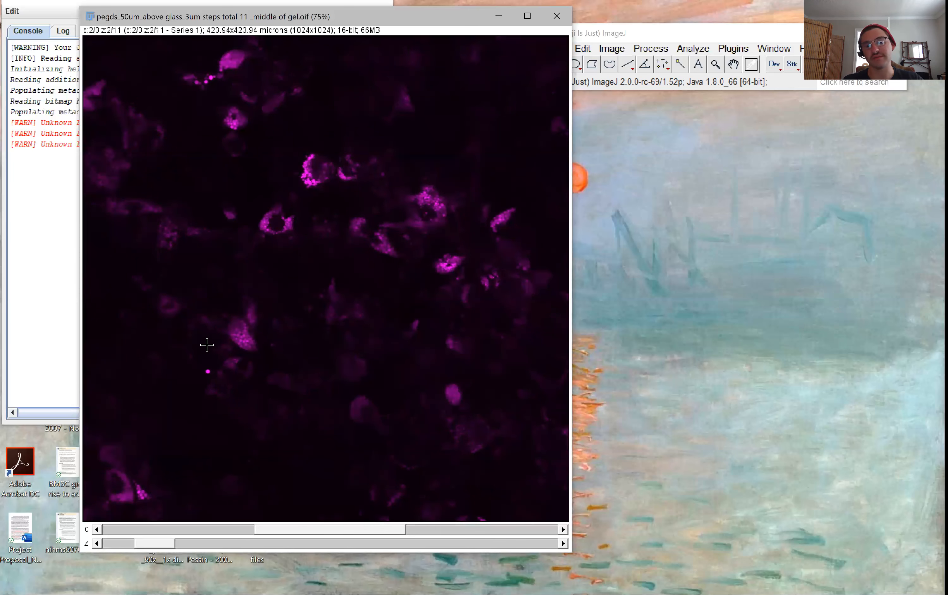
scroll(207, 345, "up", 2)
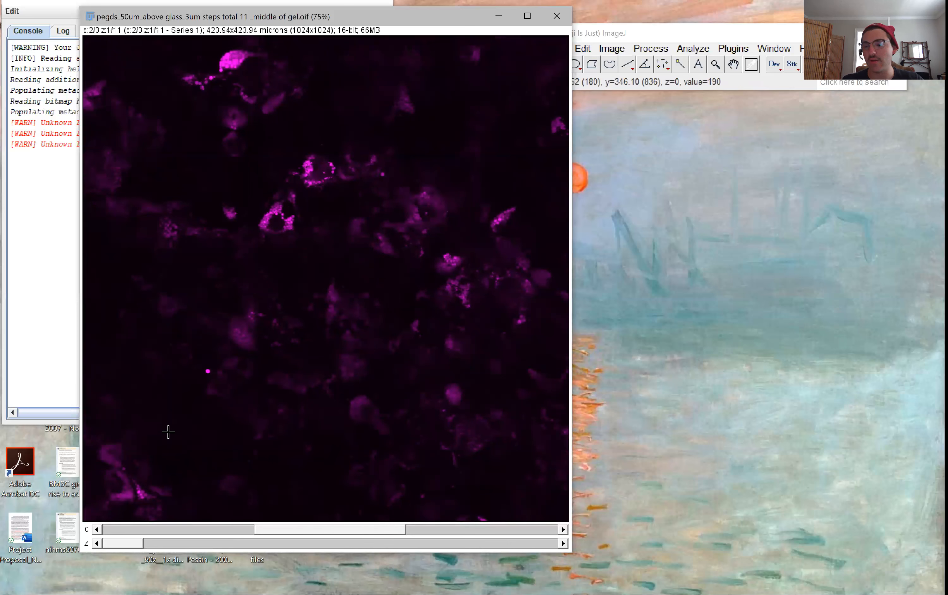
Open the Channels tool, move it off the image, preview the stack as Composite, and restore Color mode before closing it.
mouse_move(250, 528)
left_mouse_down()
mouse_move(163, 523)
mouse_move(482, 533)
mouse_move(233, 534)
left_mouse_up()
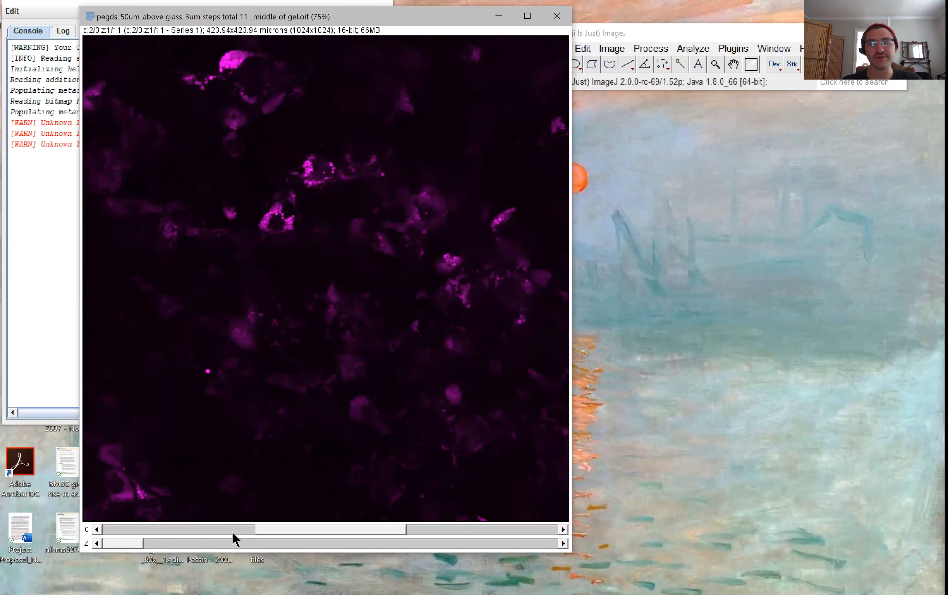
key("ctrl+shift+z")
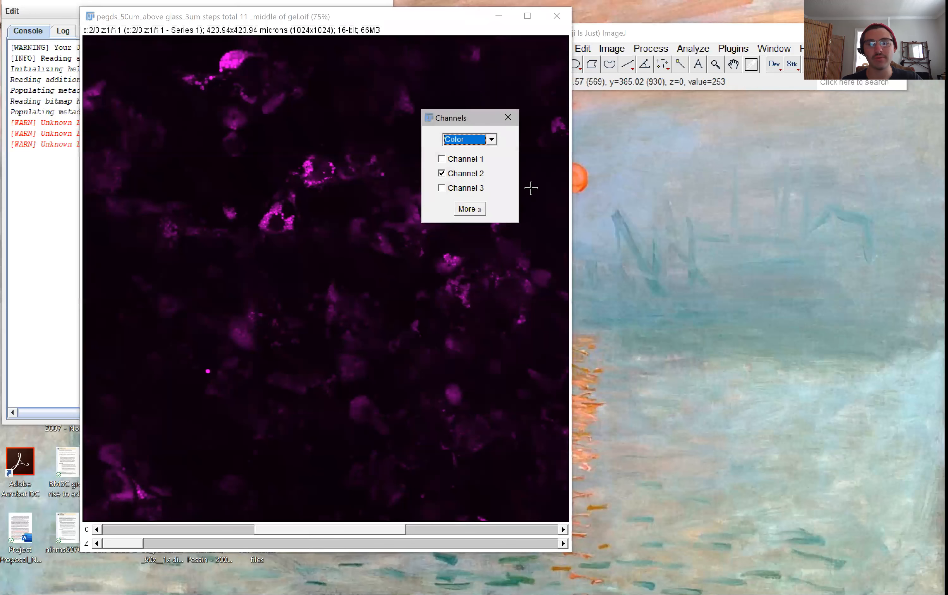
left_click(491, 140)
left_click(474, 148)
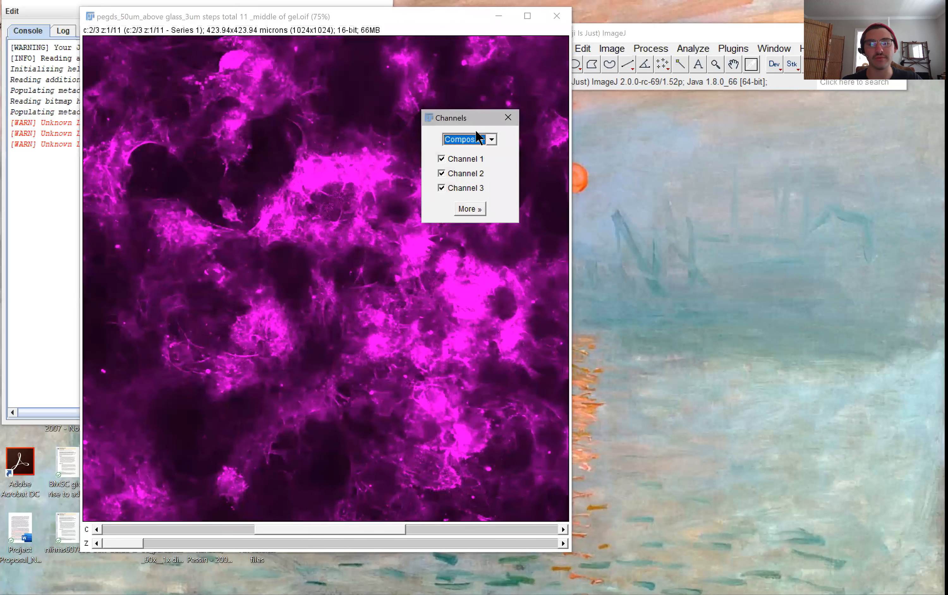
left_click_drag(461, 120, 680, 185)
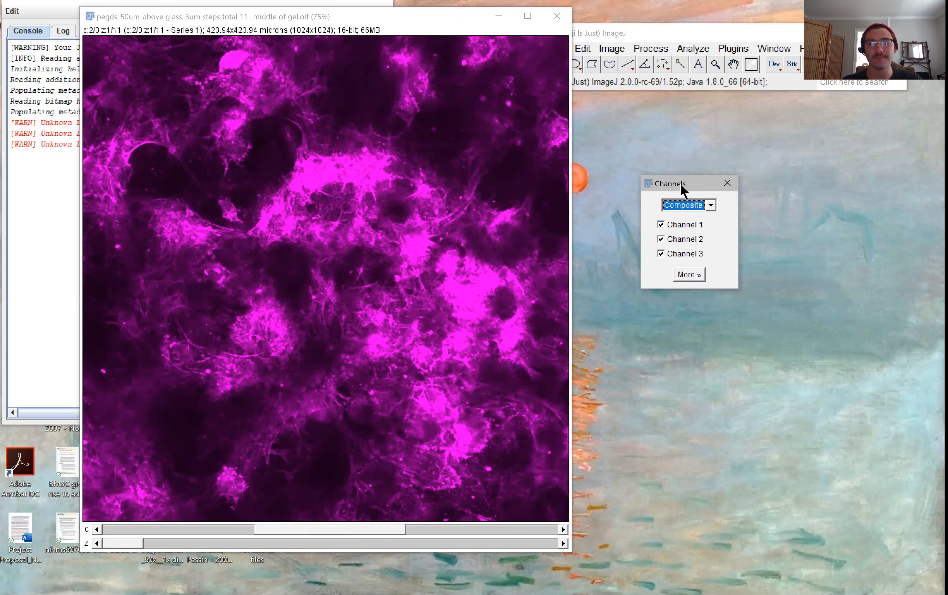
left_click(701, 206)
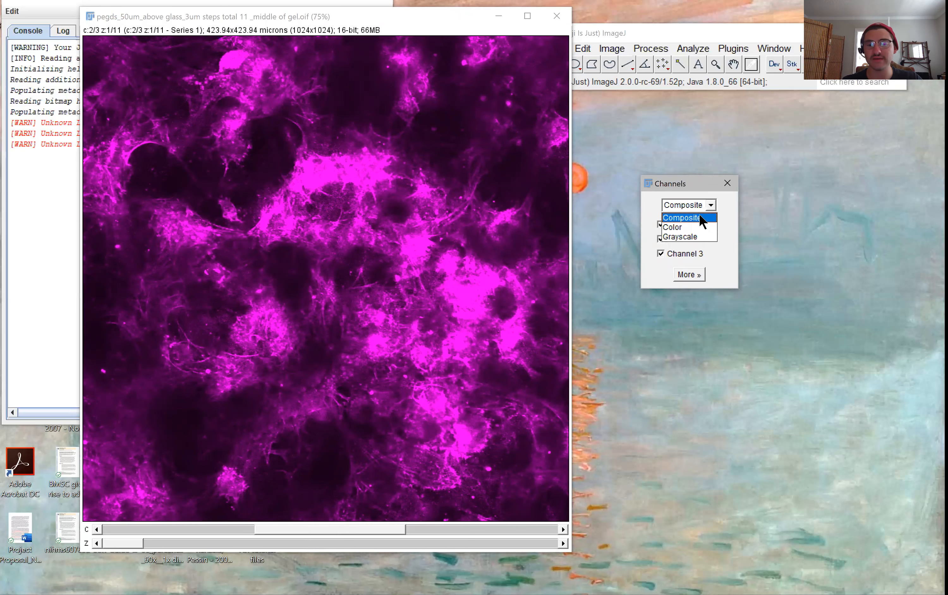
left_click(687, 223)
left_click(727, 184)
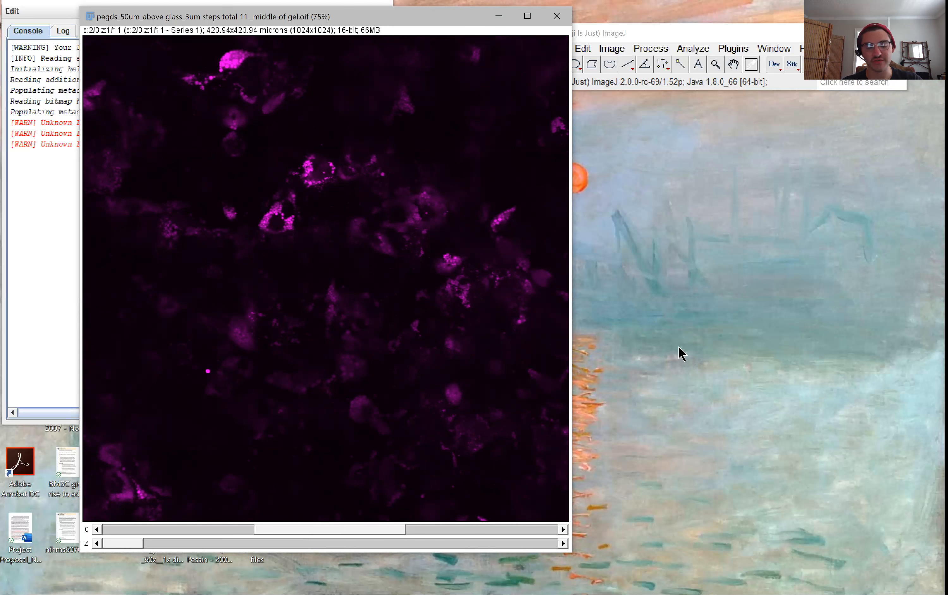
Reopen the Channels tool, compare channel 2 in Color and Grayscale modes, and close the tool with Color selected.
key("ctrl+shift+z")
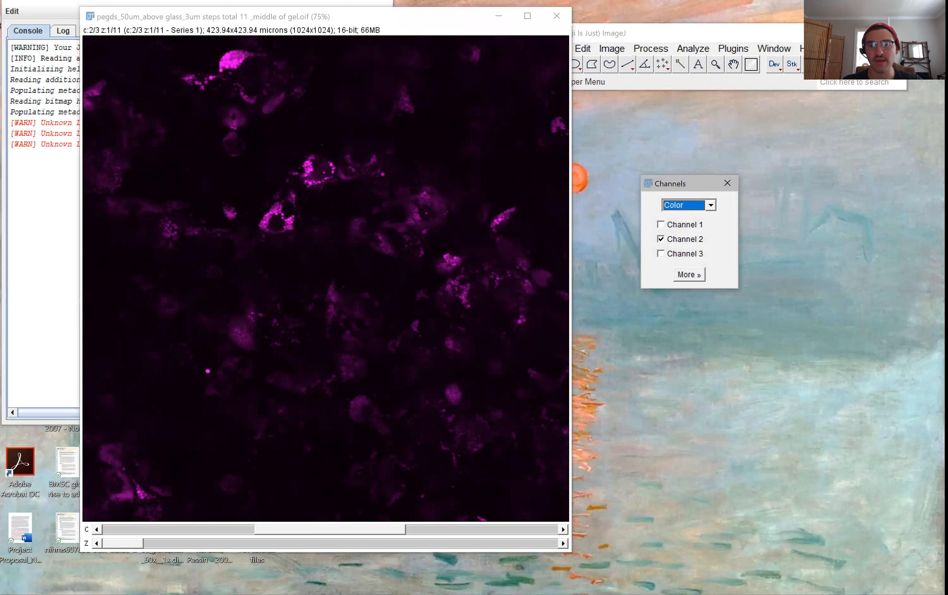
left_click(708, 203)
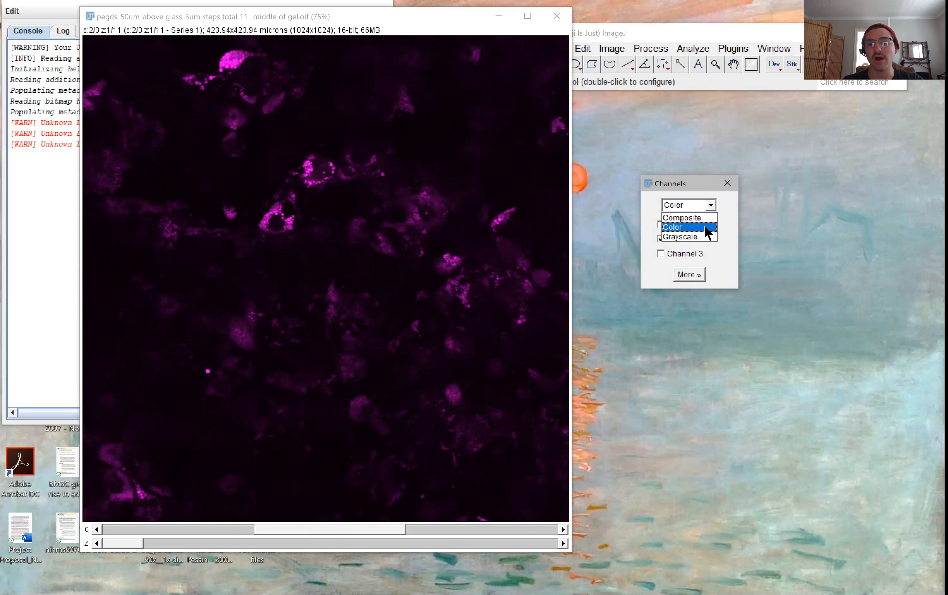
left_click(704, 226)
left_click_drag(331, 526, 313, 517)
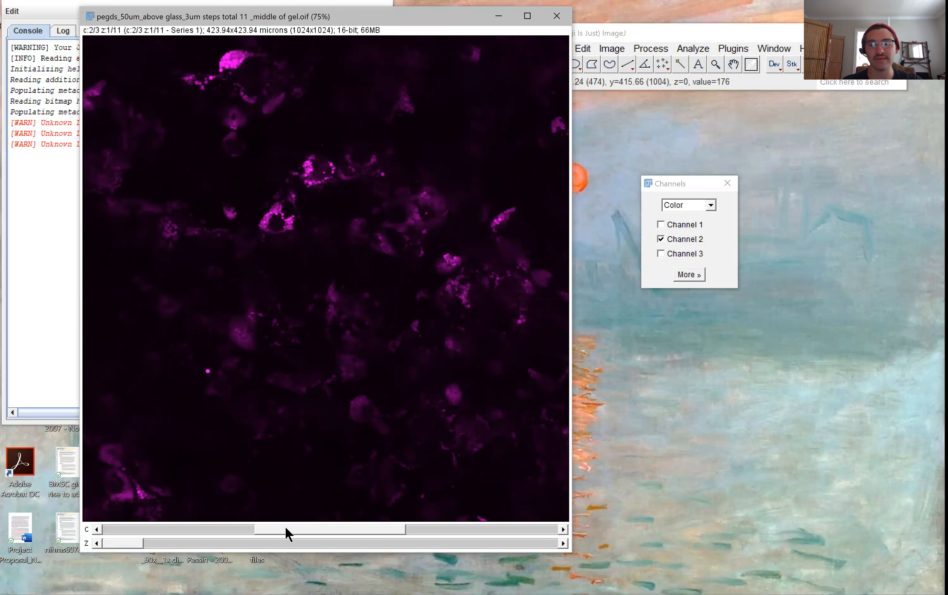
left_click(711, 205)
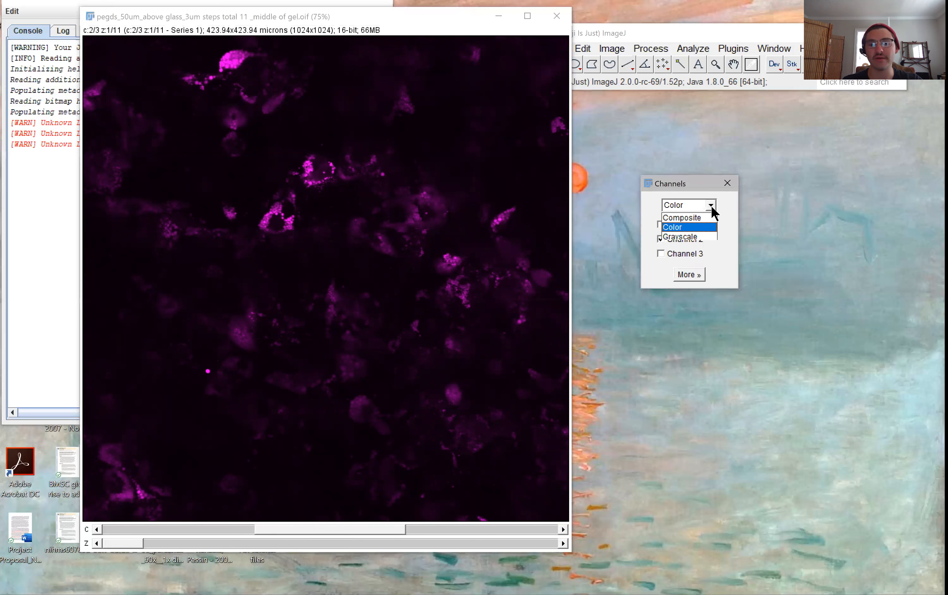
left_click(704, 227)
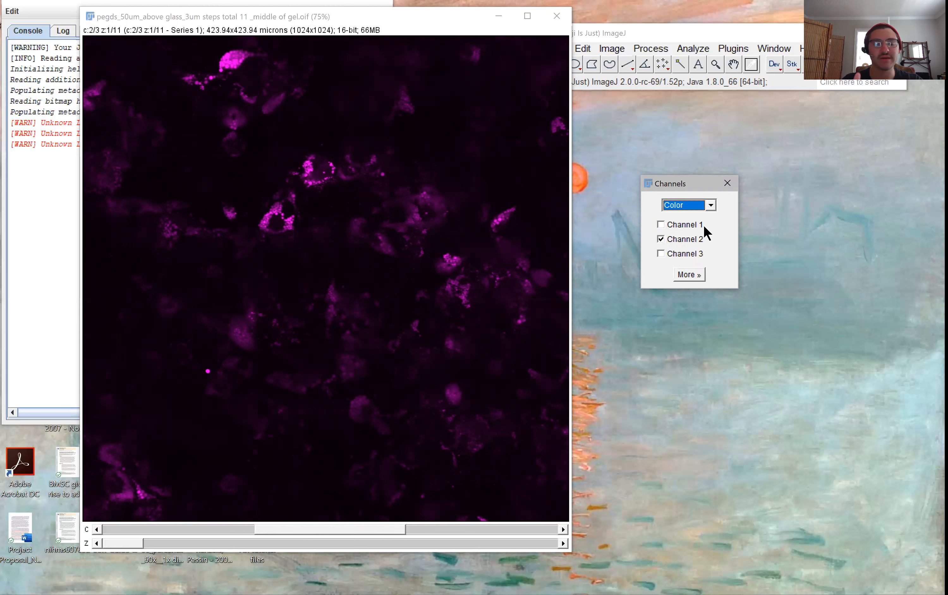
left_click(708, 203)
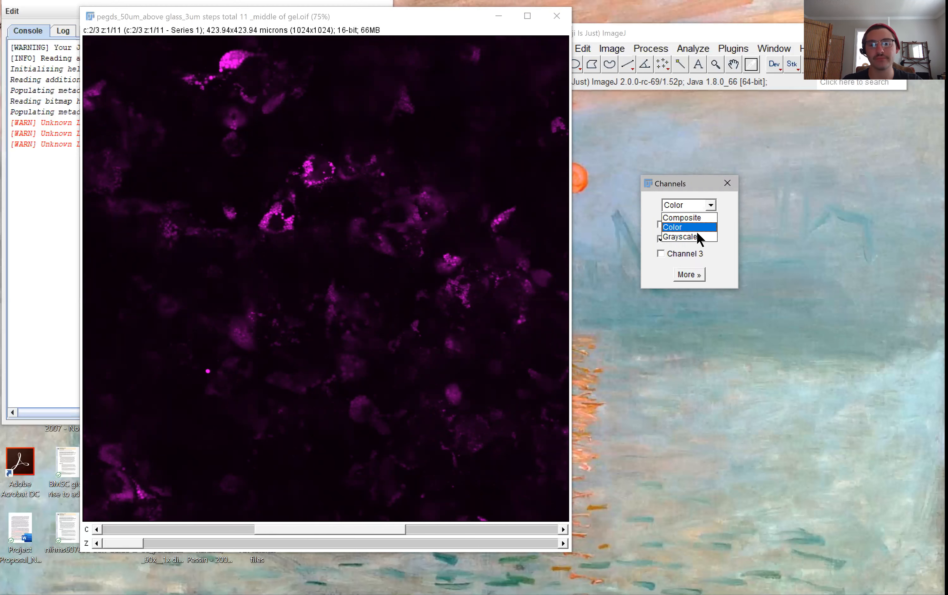
left_click(696, 234)
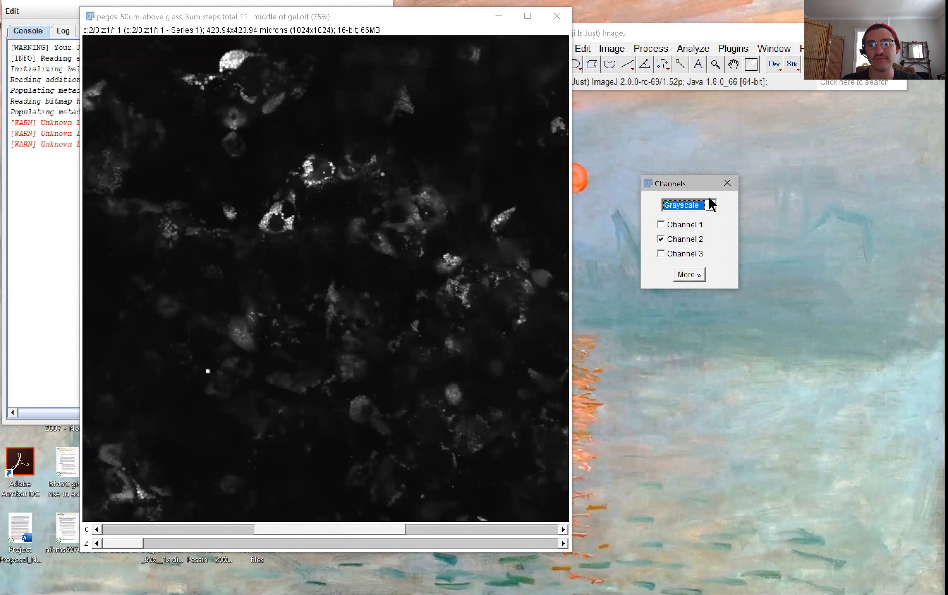
left_click(704, 206)
left_click(699, 226)
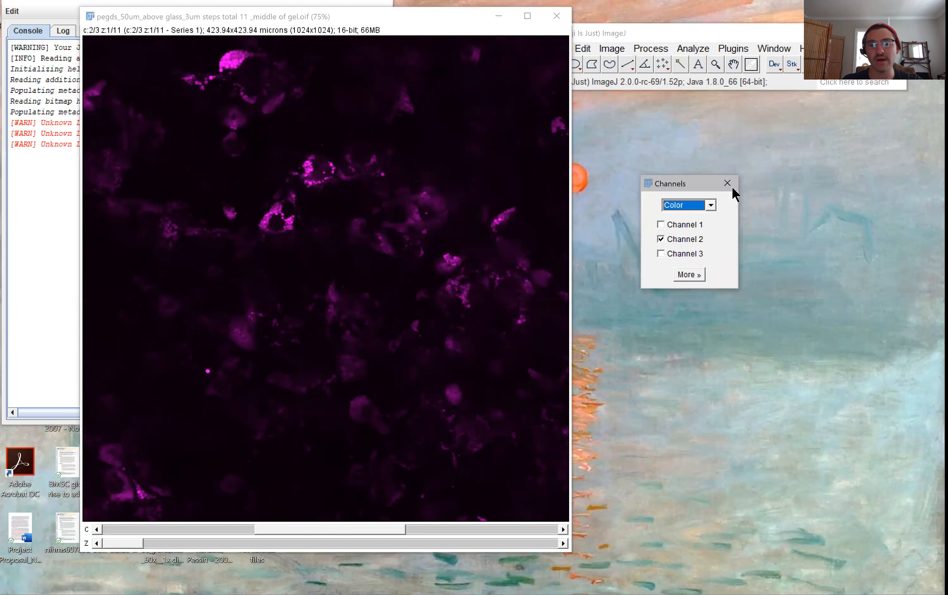
left_click(727, 184)
Bring up the Channels tool again and set the lookup colour of channel 2 to Green.
left_click(633, 34)
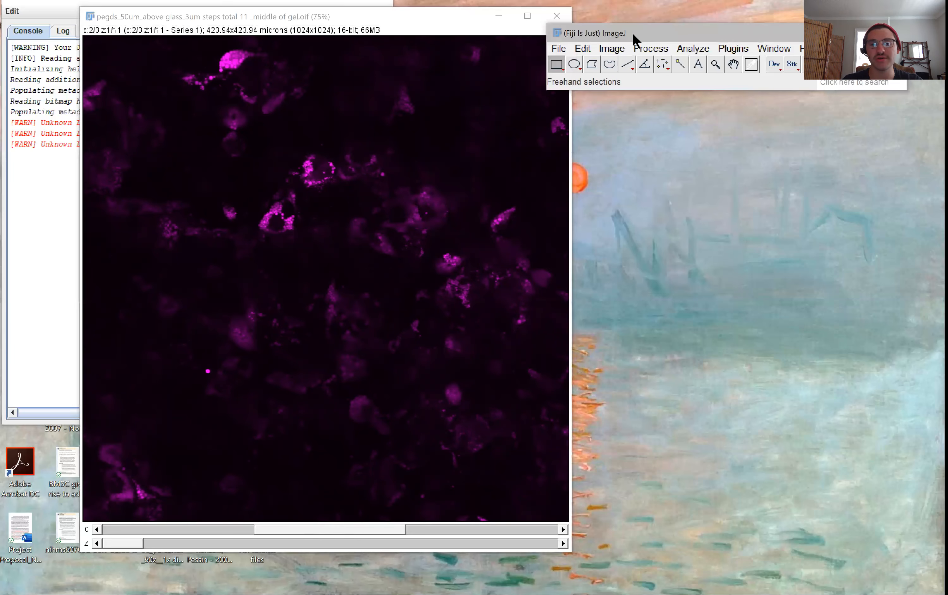
left_click(619, 47)
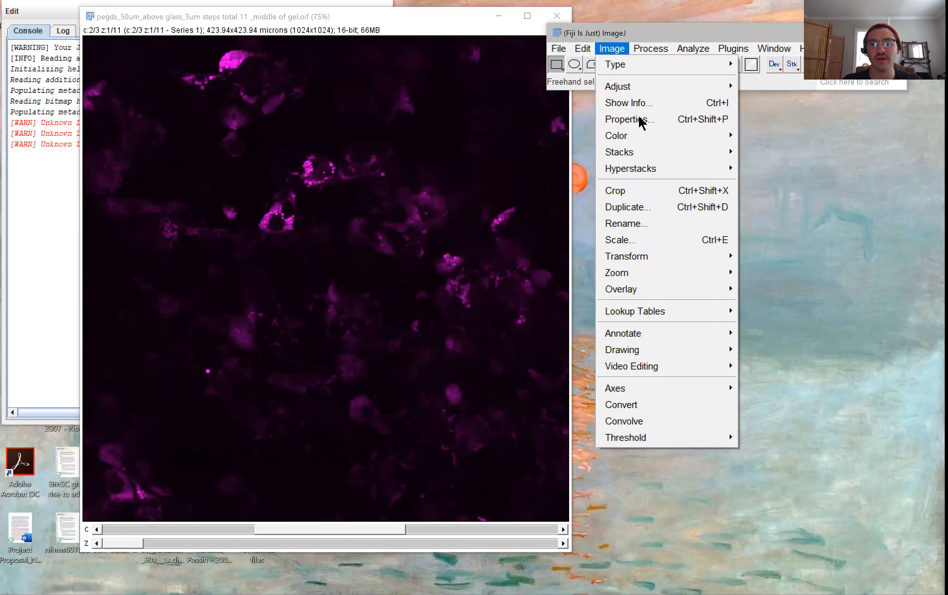
mouse_move(639, 138)
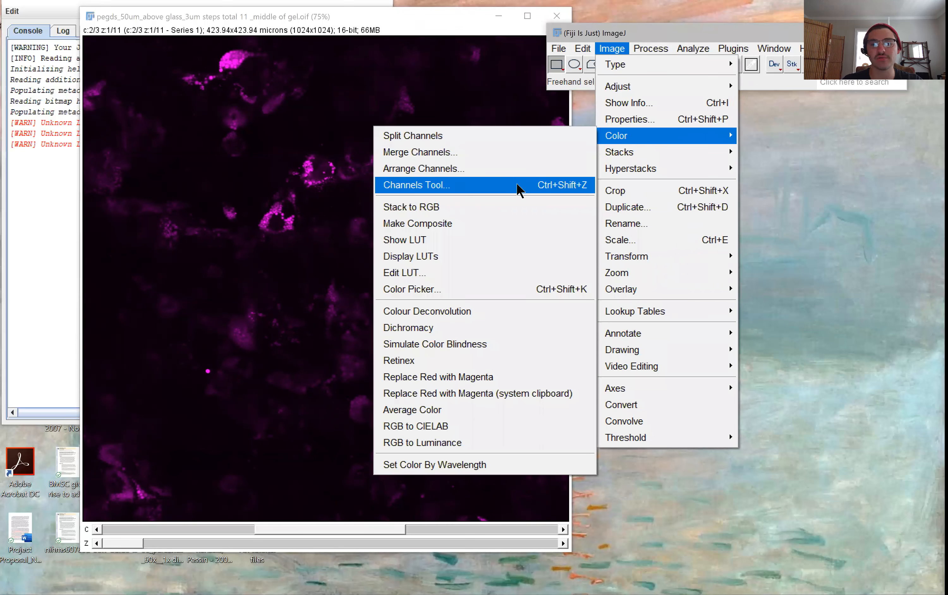
left_click(551, 188)
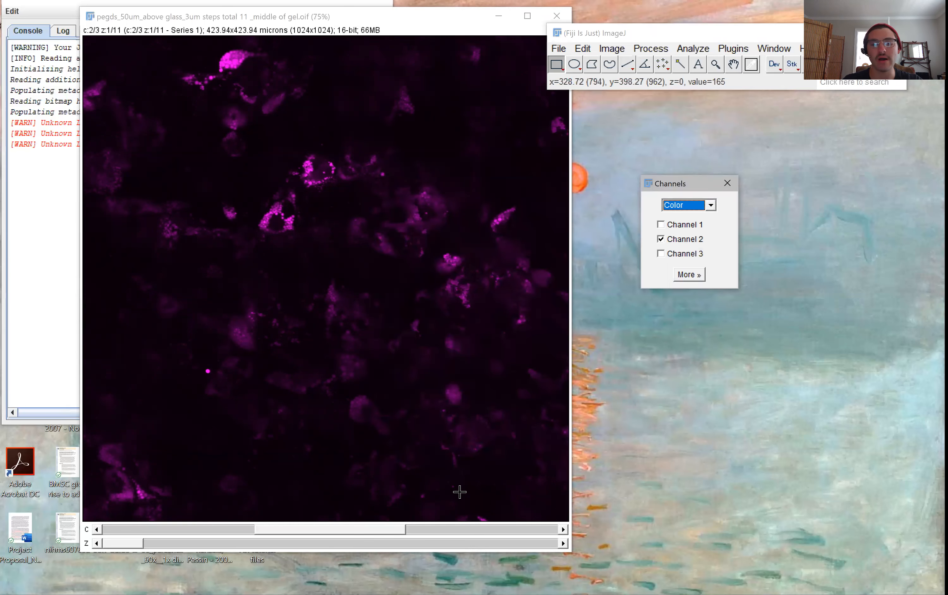
left_click(692, 275)
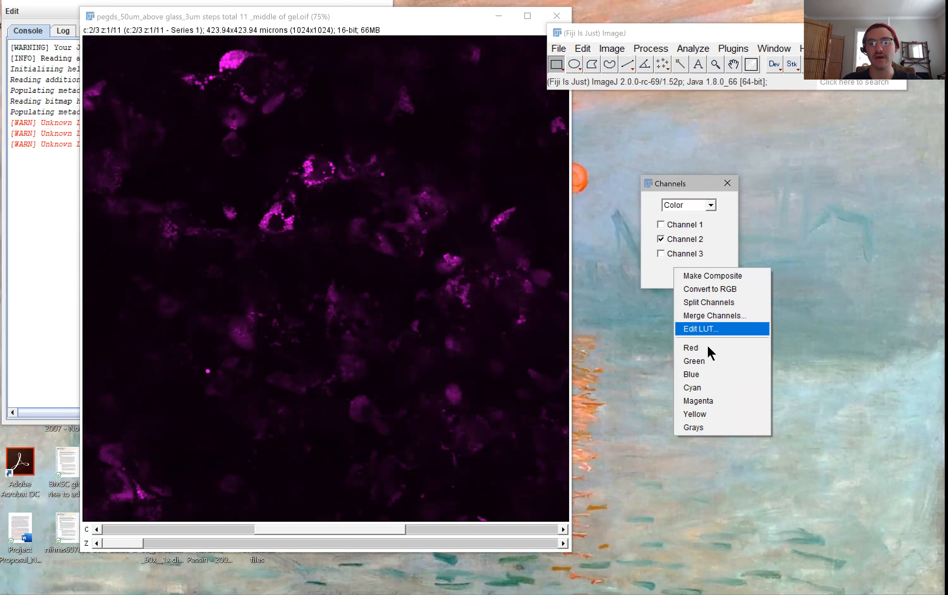
left_click(714, 361)
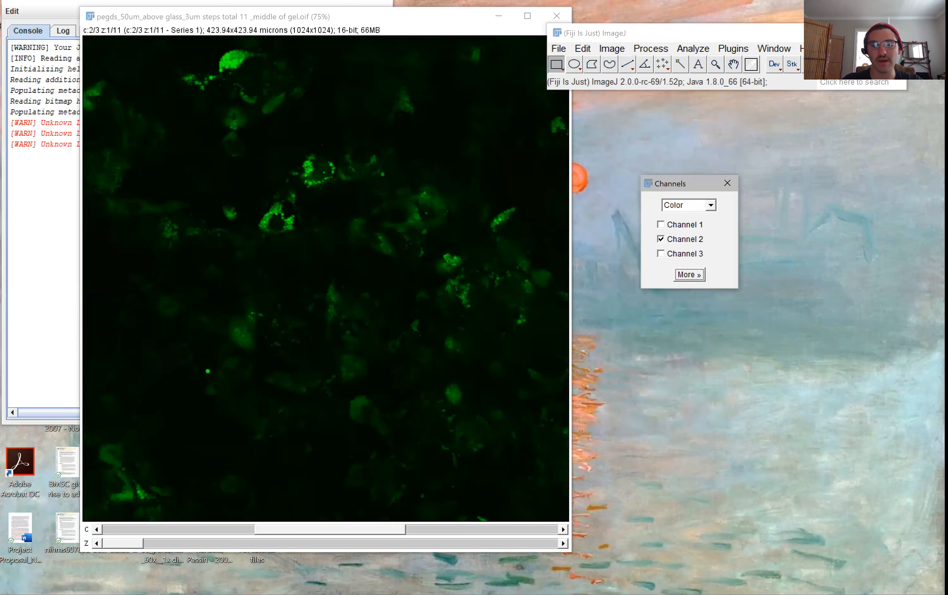
Switch the image to channel 3 and set its lookup colour to Red.
left_click_drag(332, 531, 509, 531)
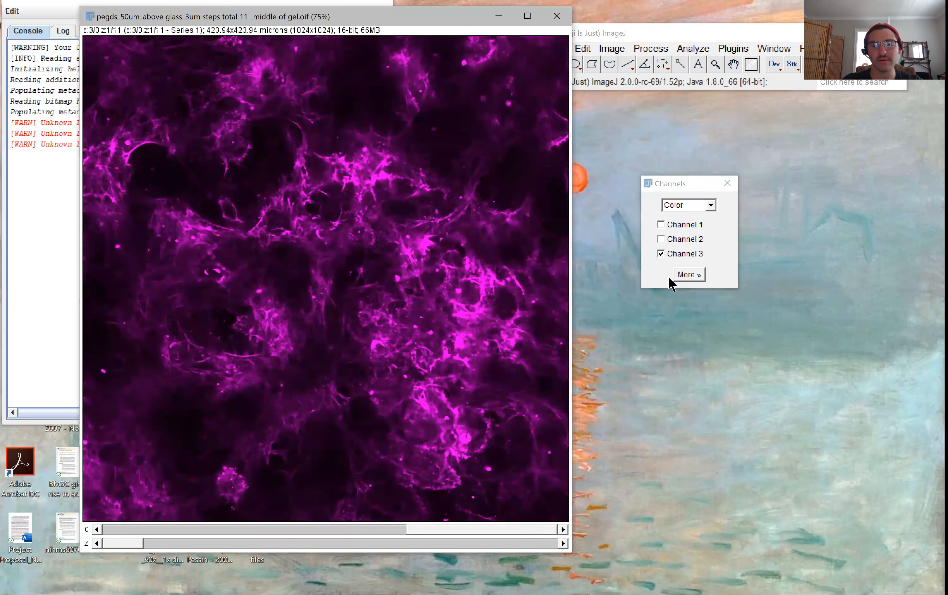
left_click(683, 276)
left_click(708, 350)
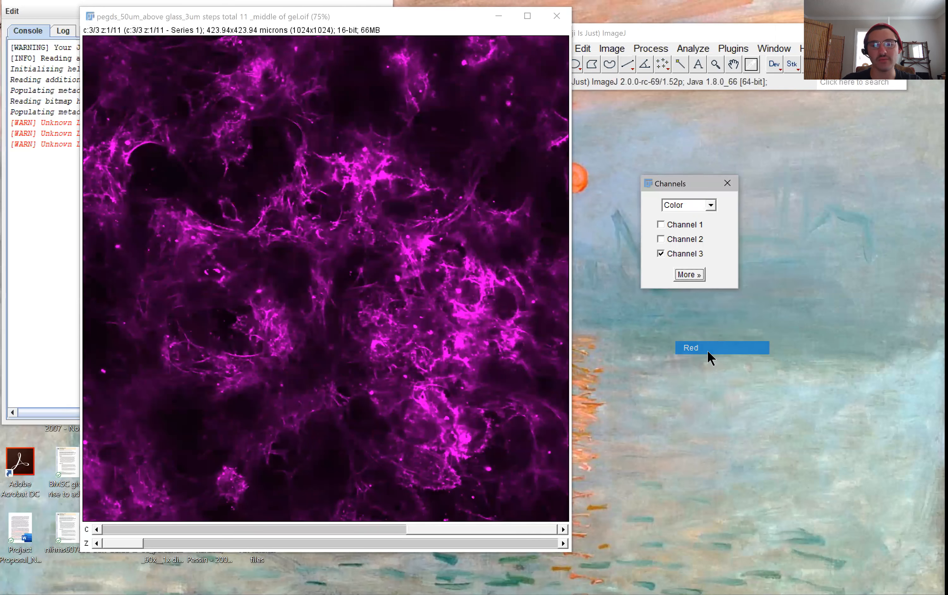
Switch the image to channel 1 and set its lookup colour to Blue.
left_click_drag(438, 530, 125, 528)
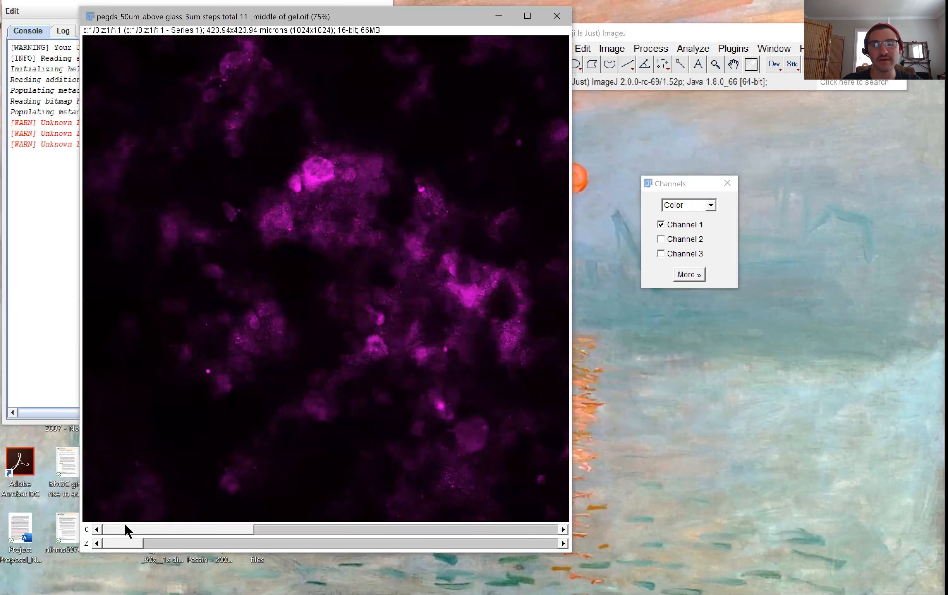
left_click(683, 274)
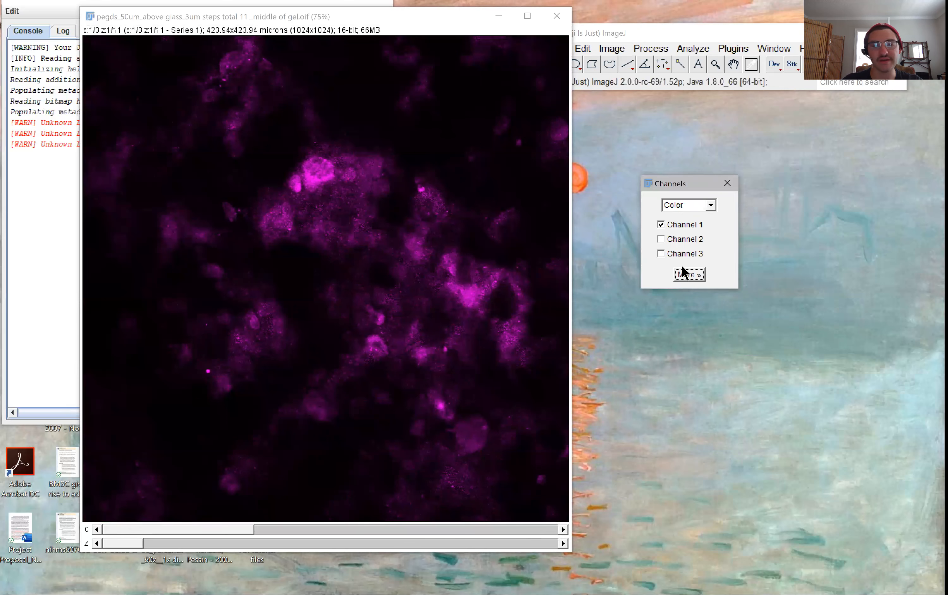
left_click(675, 273)
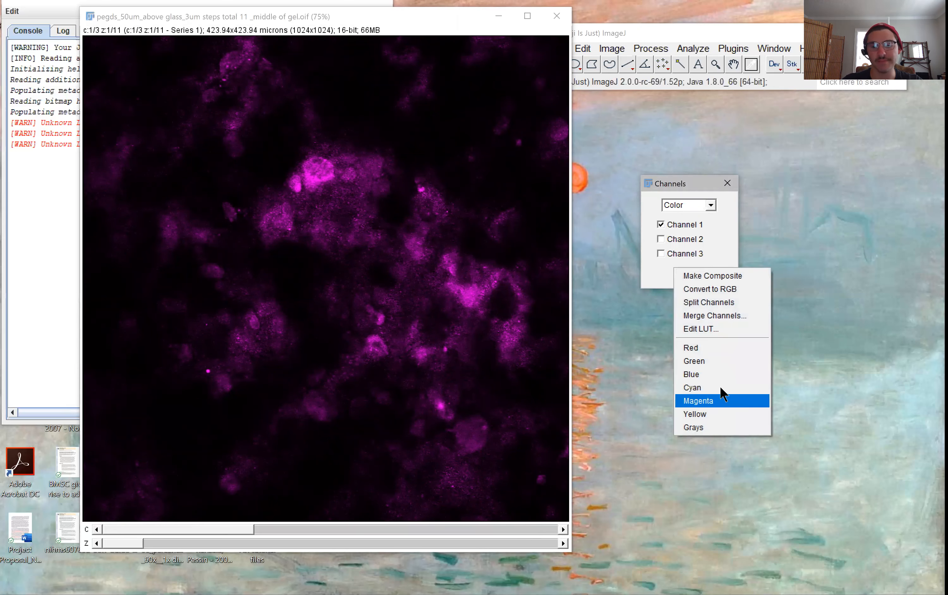
left_click(721, 377)
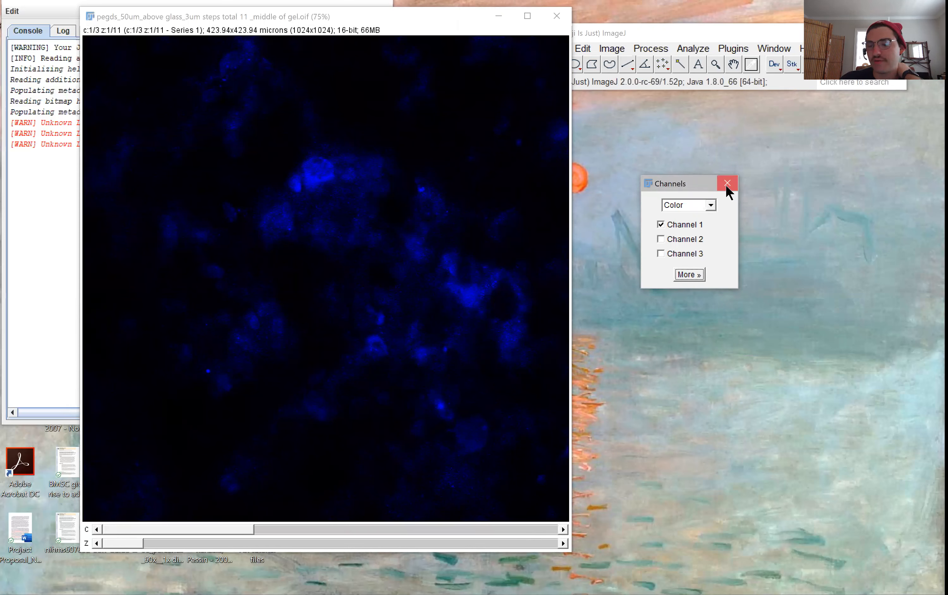
View the recoloured channels overlaid as a Composite, then return to Color mode and close the Channels tool.
left_click(687, 210)
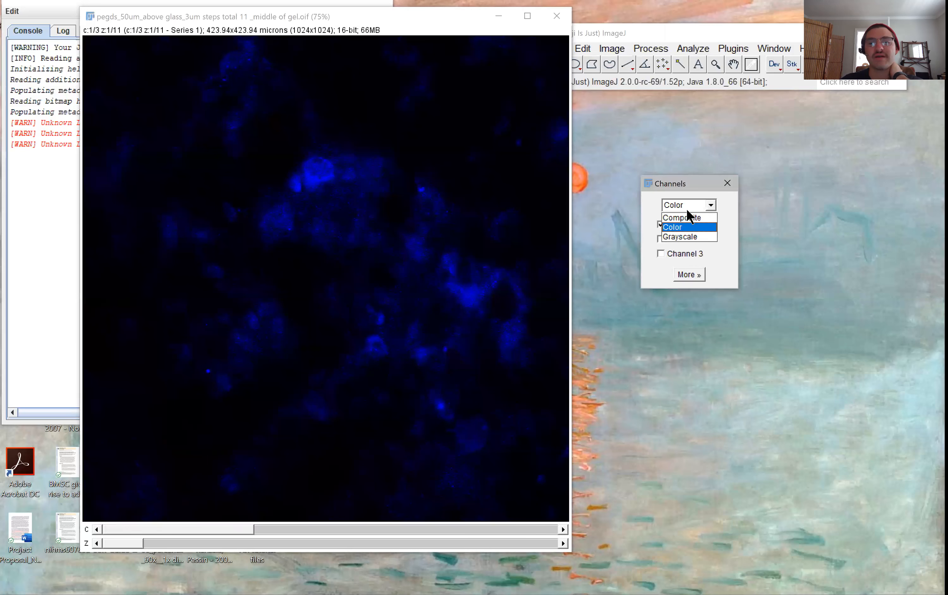
left_click(688, 217)
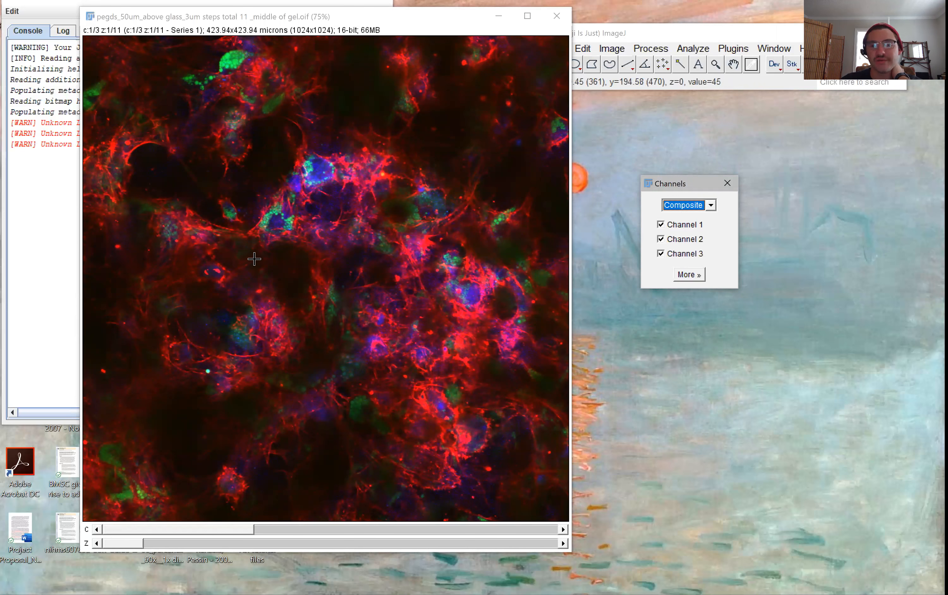
left_click(709, 205)
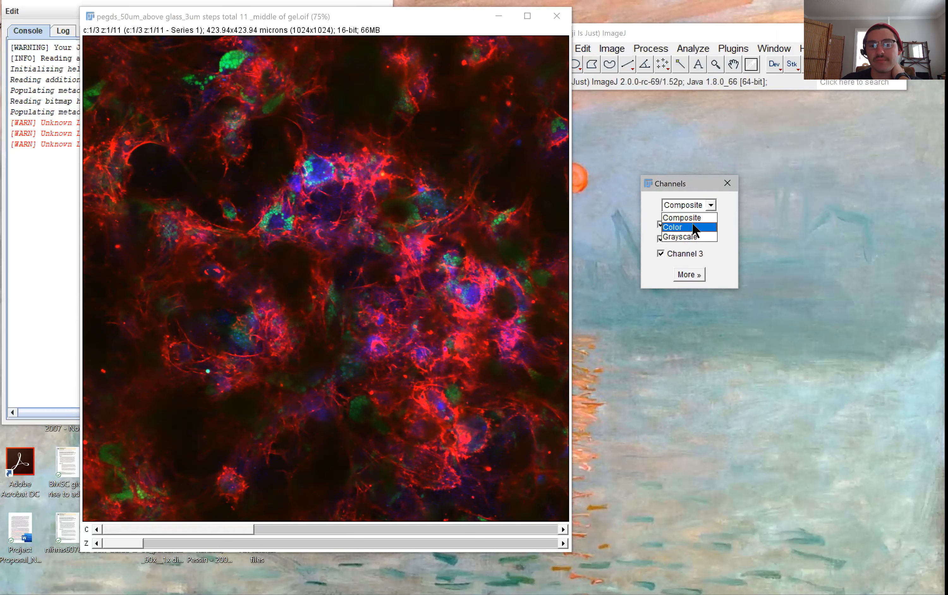
left_click(691, 227)
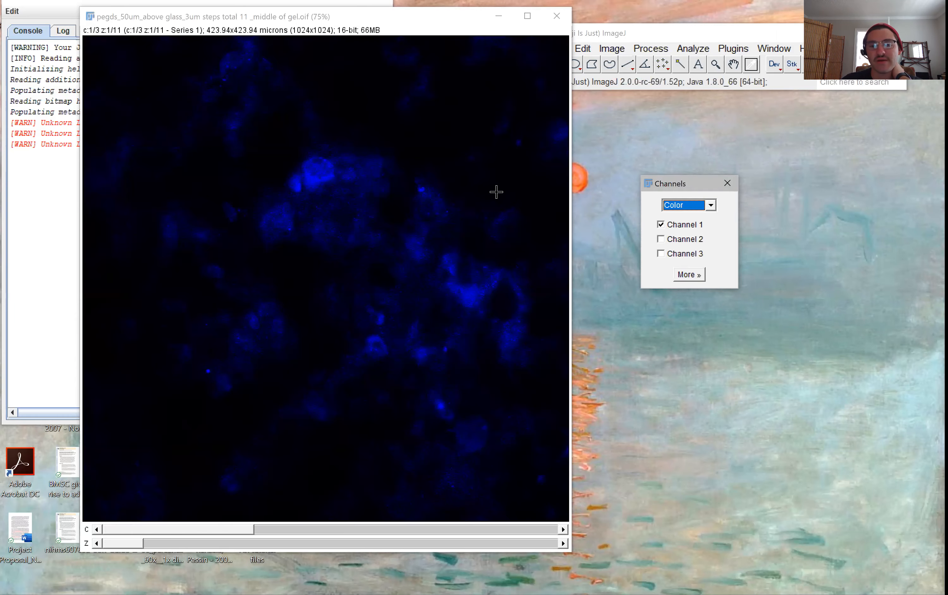
left_click(731, 183)
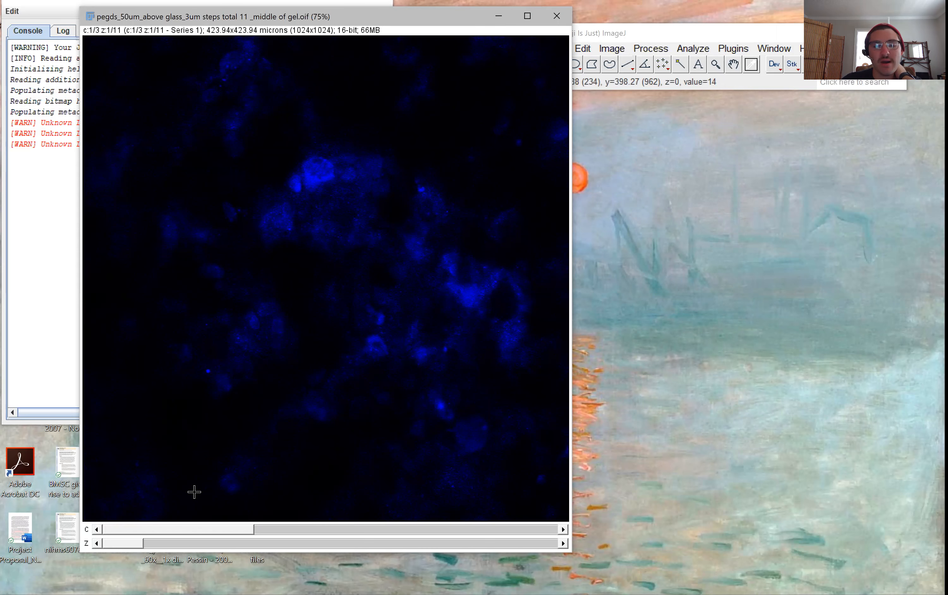
Go to the last z-slice (11) of the hyperstack and delete that slice.
scroll(194, 492, "down", 10)
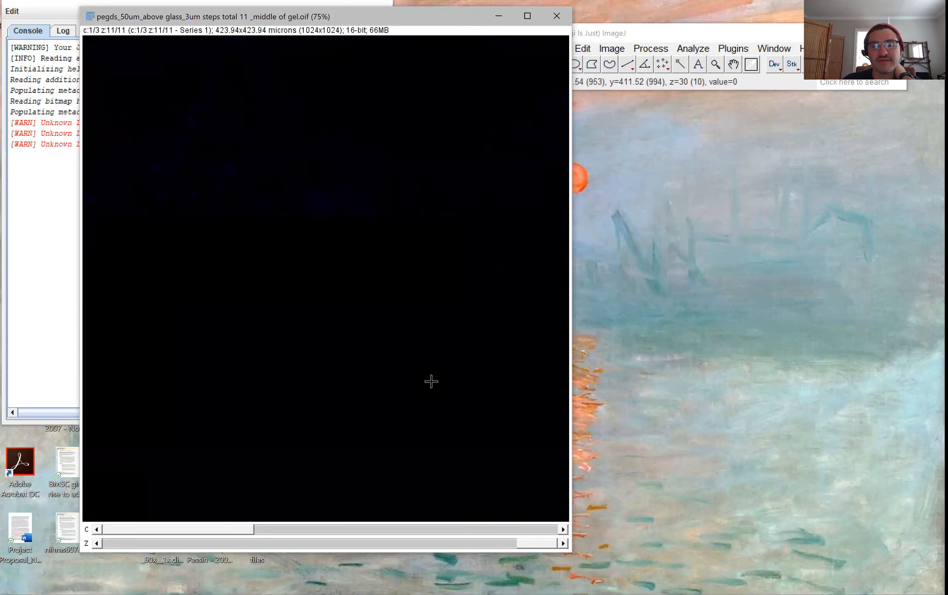
left_click(659, 30)
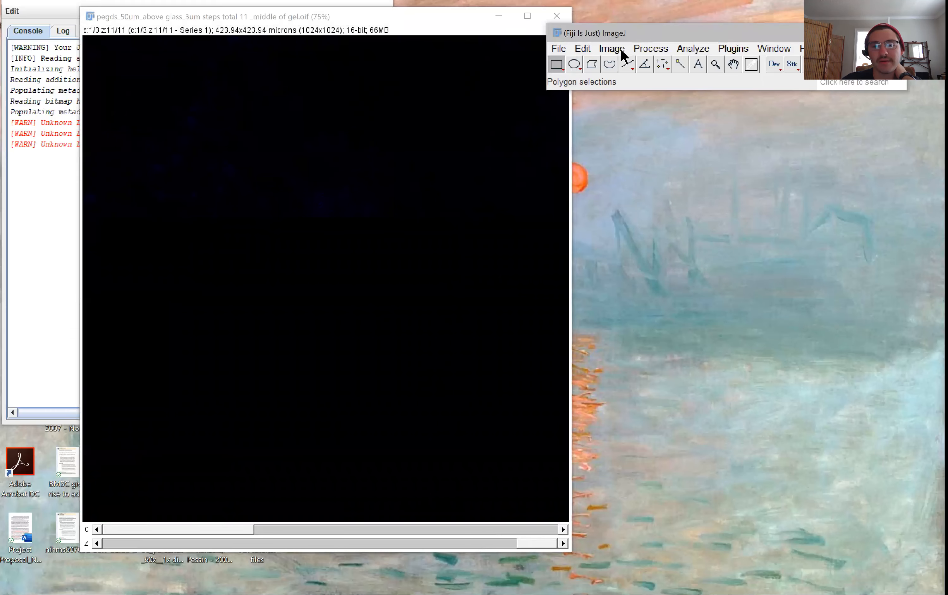
left_click(615, 50)
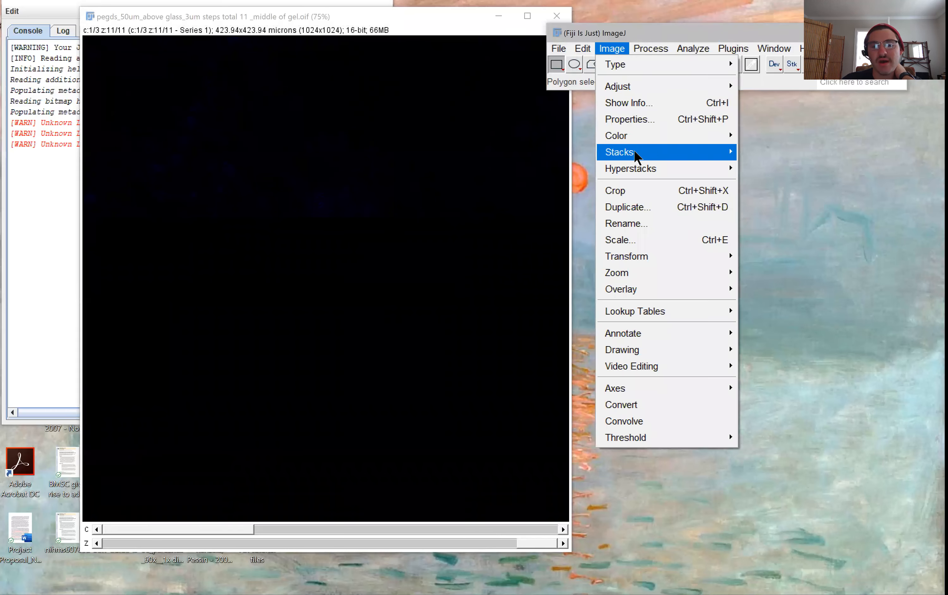
mouse_move(634, 152)
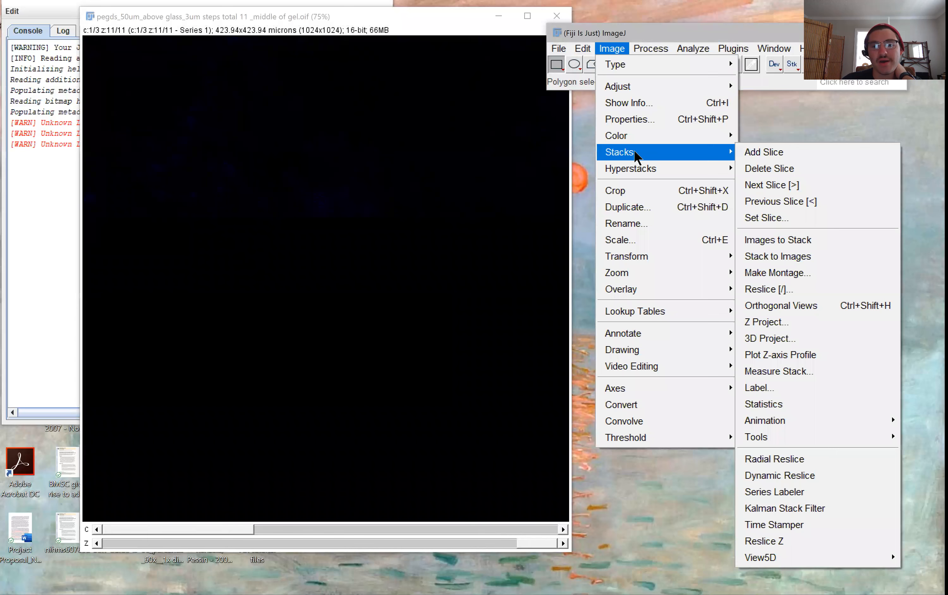
left_click(769, 171)
left_click(515, 155)
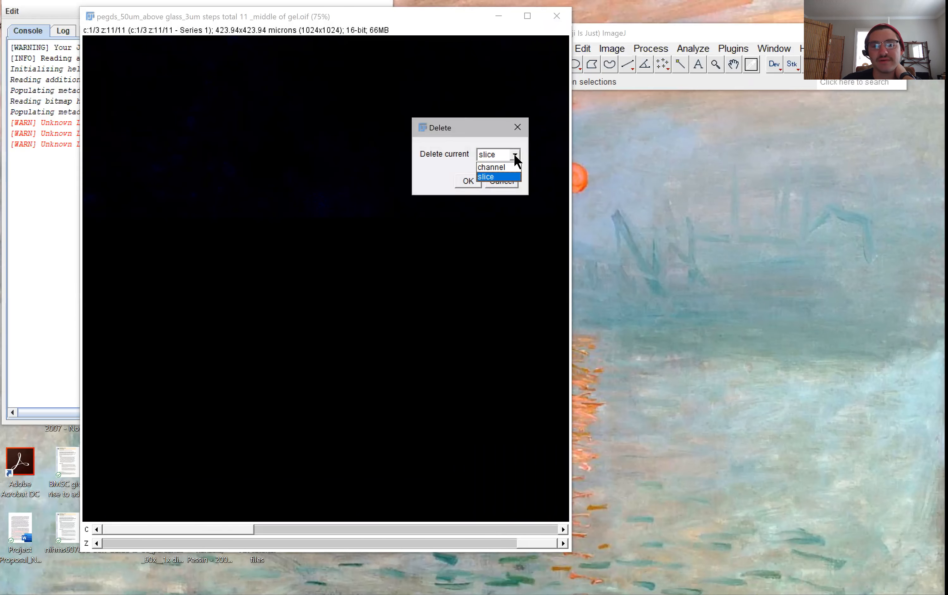
left_click(514, 157)
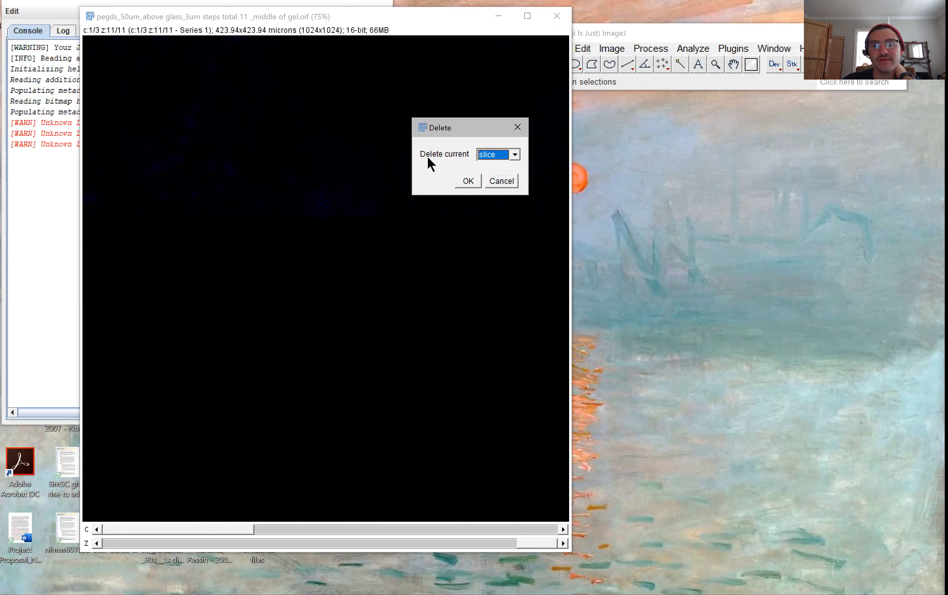
left_click(500, 155)
left_click(464, 182)
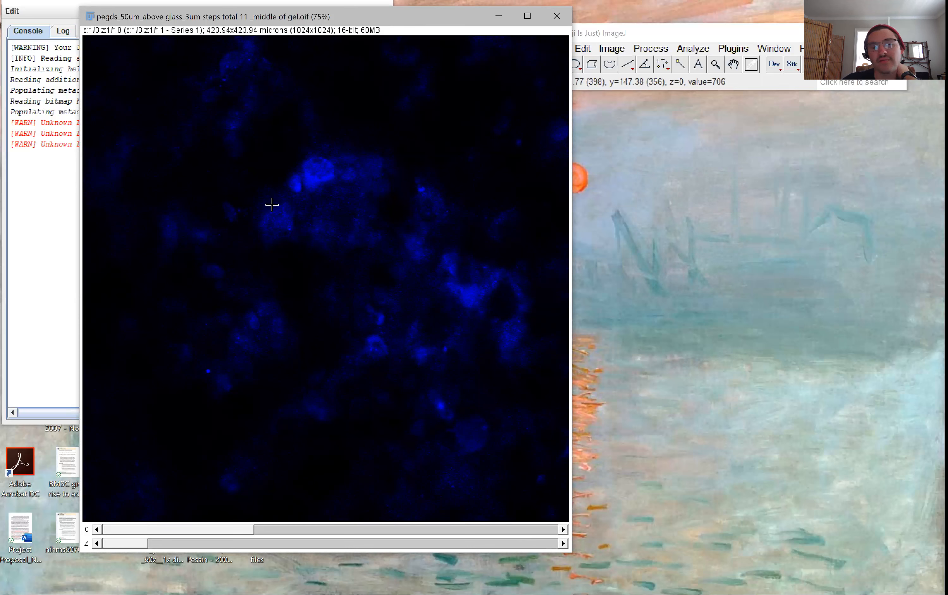
Switch the hyperstack to channel 3 and move the main Fiji window clear of the image.
left_click(666, 36)
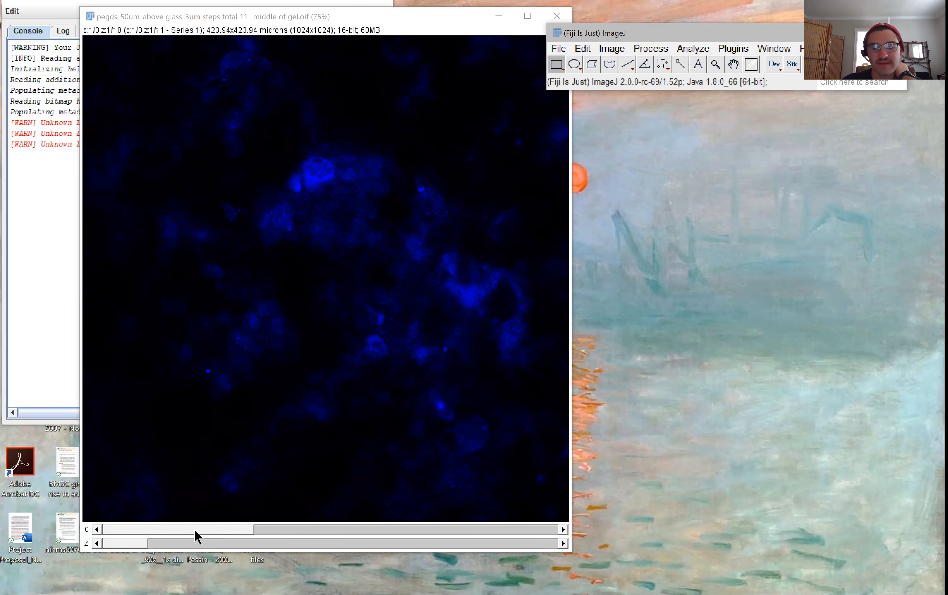
left_click_drag(194, 526, 520, 554)
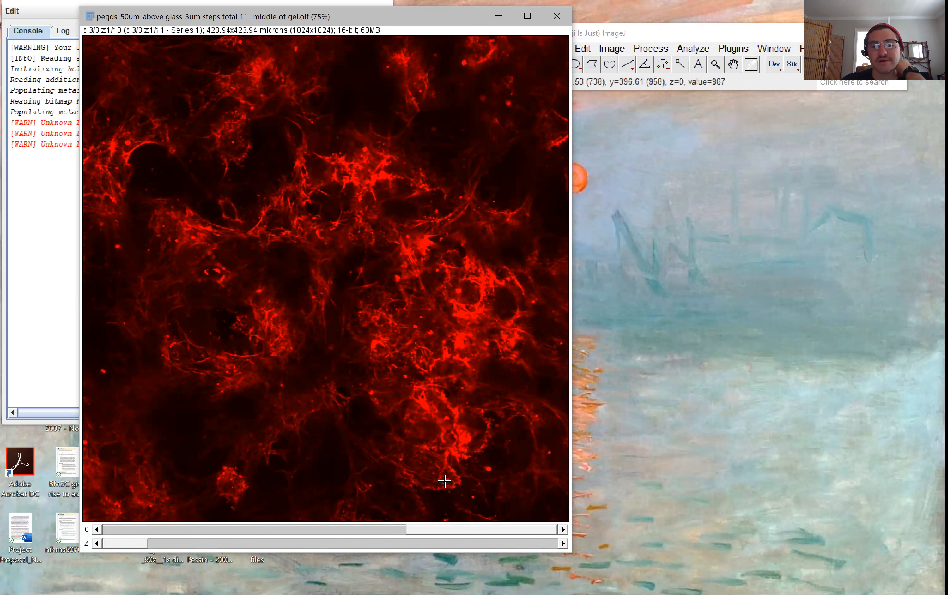
left_click(654, 35)
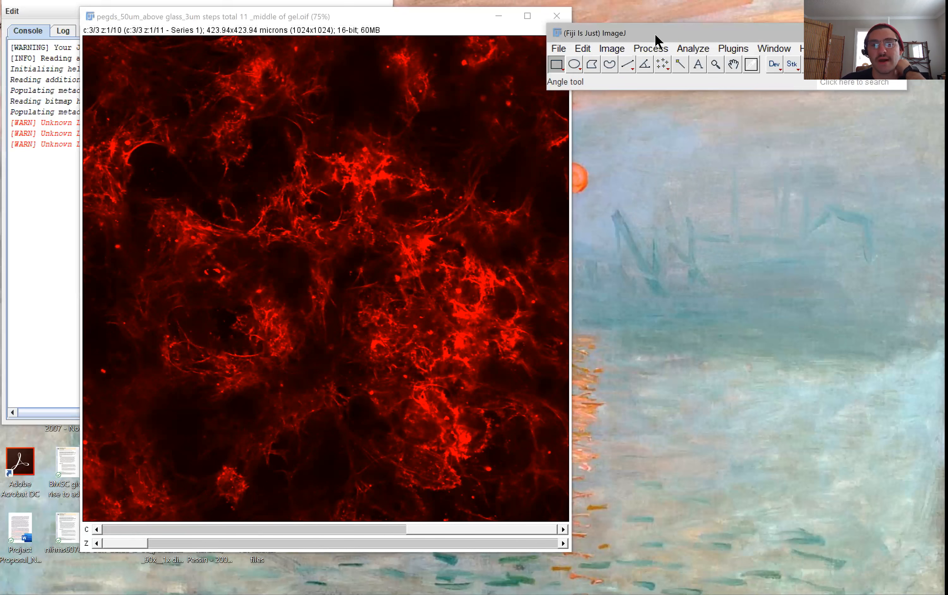
left_click_drag(655, 34, 681, 19)
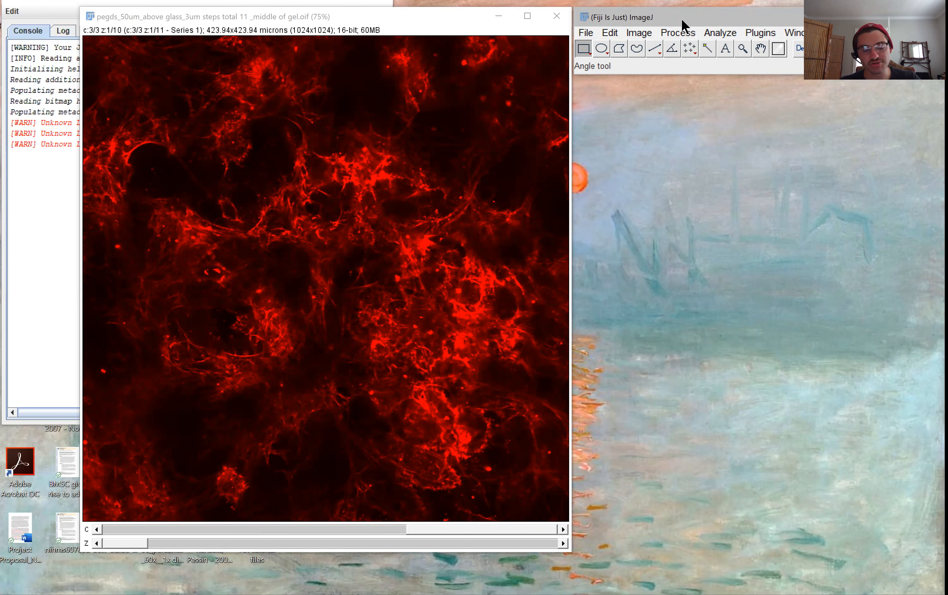
Open the Brightness/Contrast adjustment and compare the histograms of channels 2 and 3, ending on channel 3.
key("ctrl+shift+c")
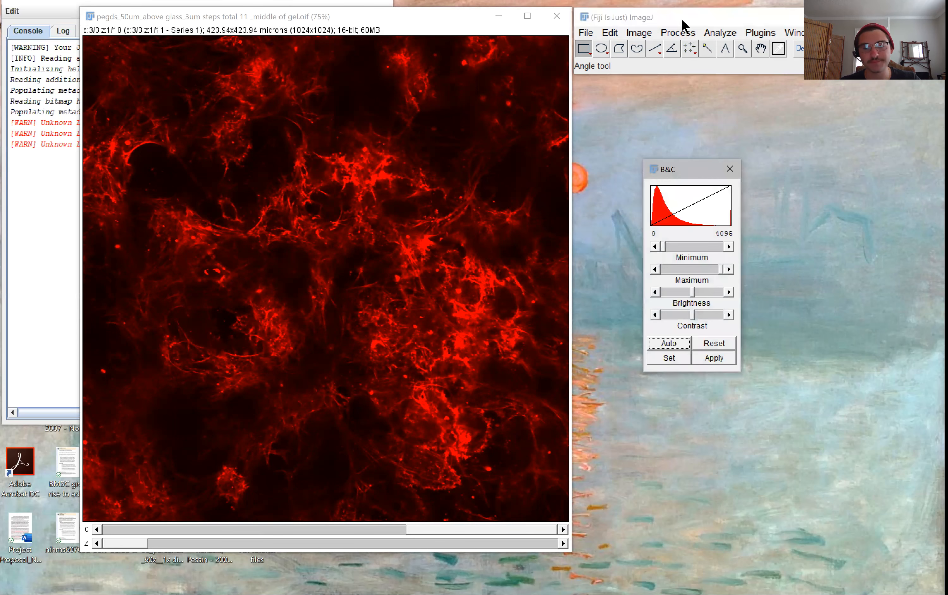
left_click(732, 167)
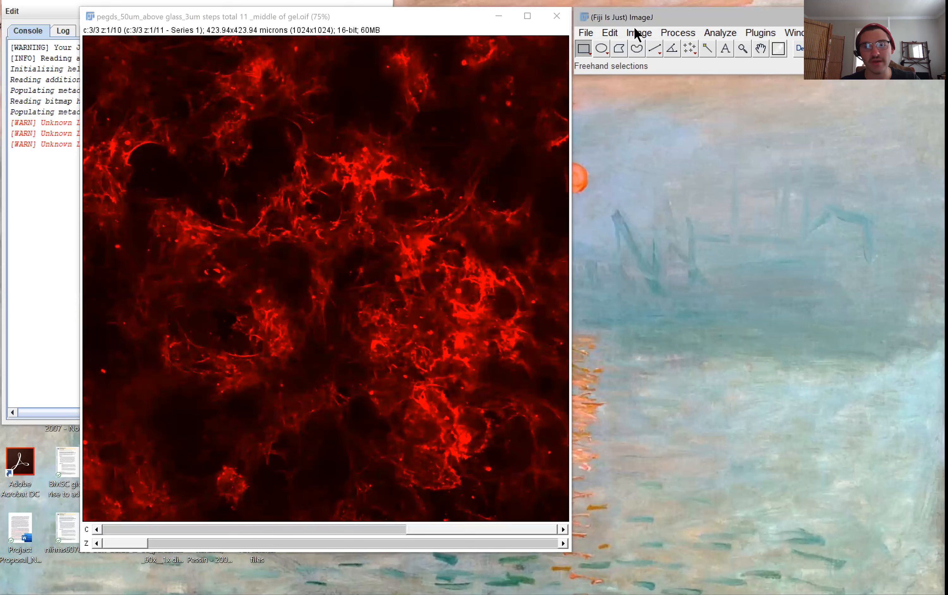
left_click(638, 32)
mouse_move(647, 72)
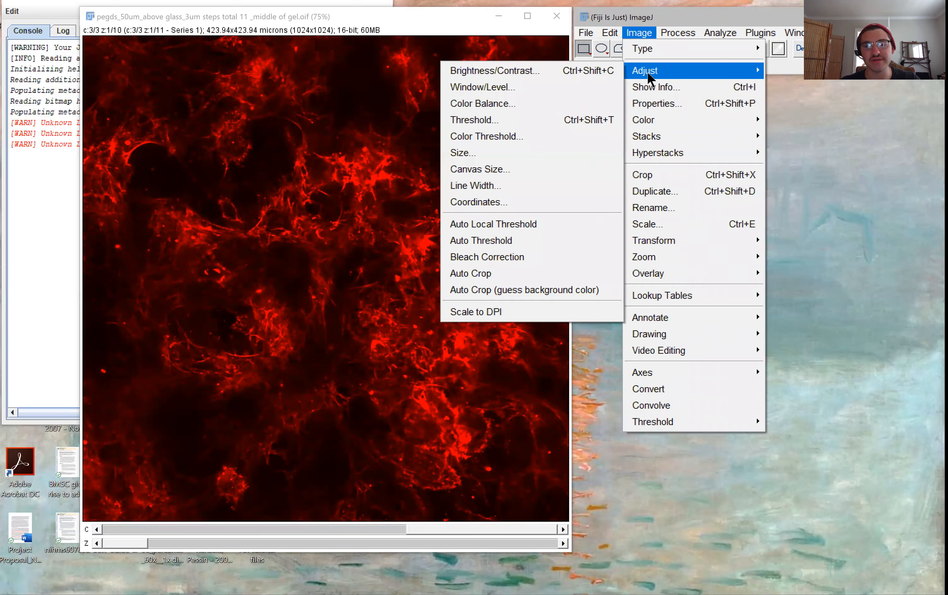
left_click(582, 70)
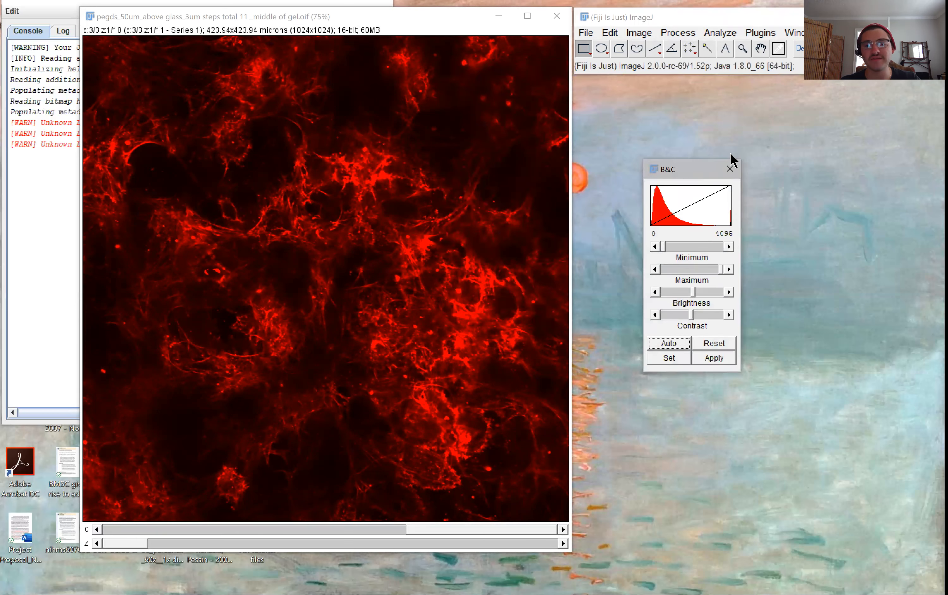
left_click_drag(474, 531, 330, 528)
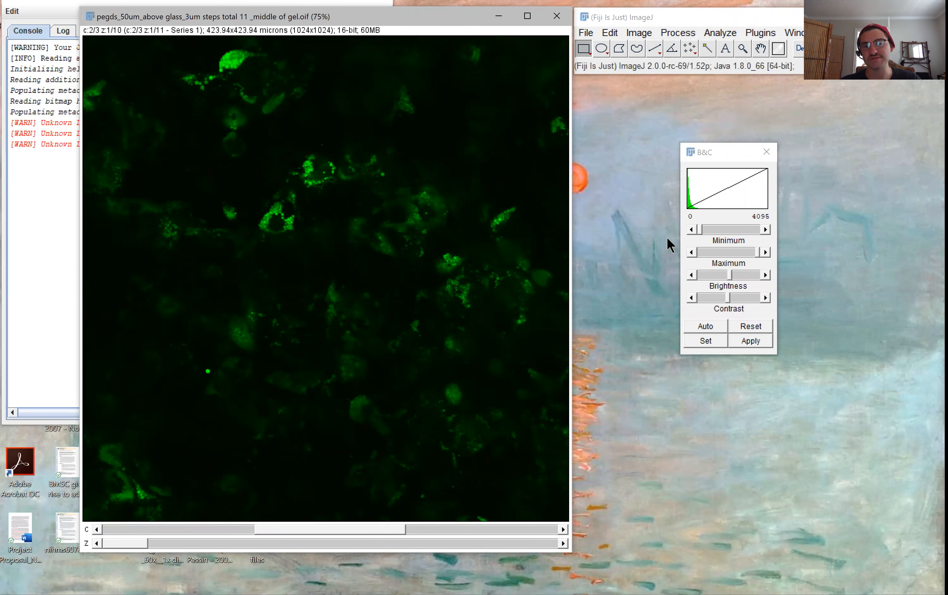
left_click_drag(320, 533, 552, 512)
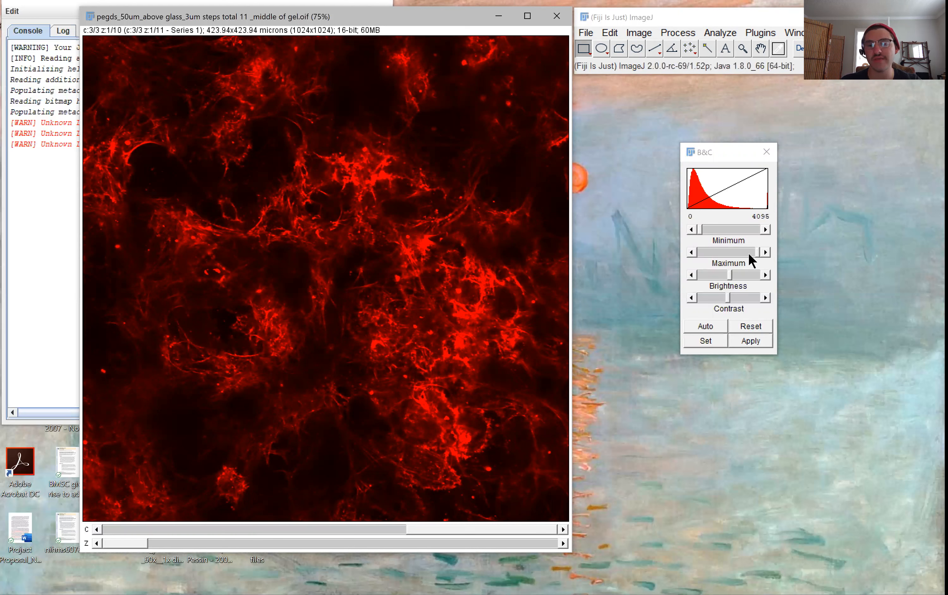
Try the minimum, maximum, brightness and contrast adjustments on channel 3, ending at a display range of 199 to 3970.
left_click_drag(699, 228, 667, 230)
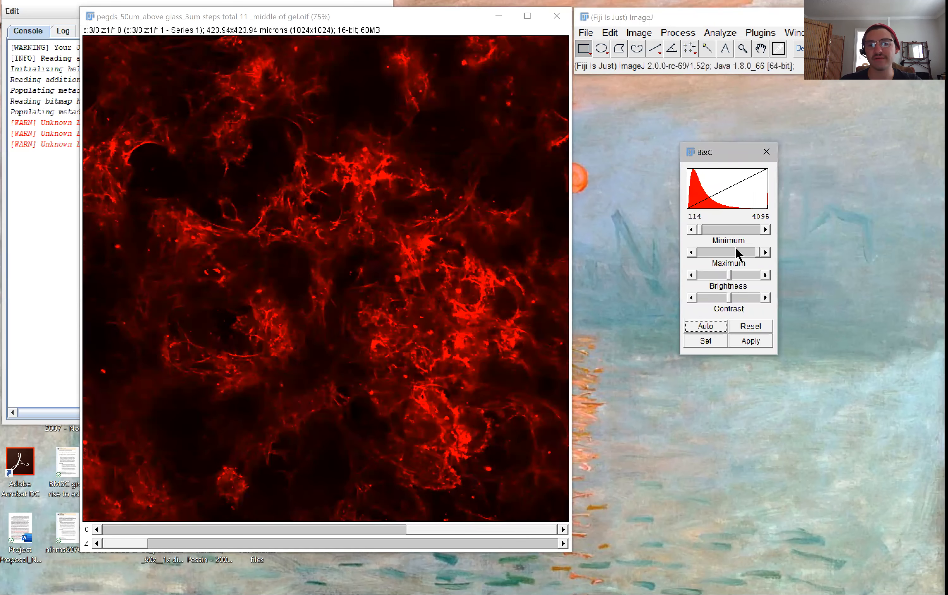
mouse_move(757, 252)
left_mouse_down()
mouse_move(726, 252)
mouse_move(771, 256)
left_mouse_up()
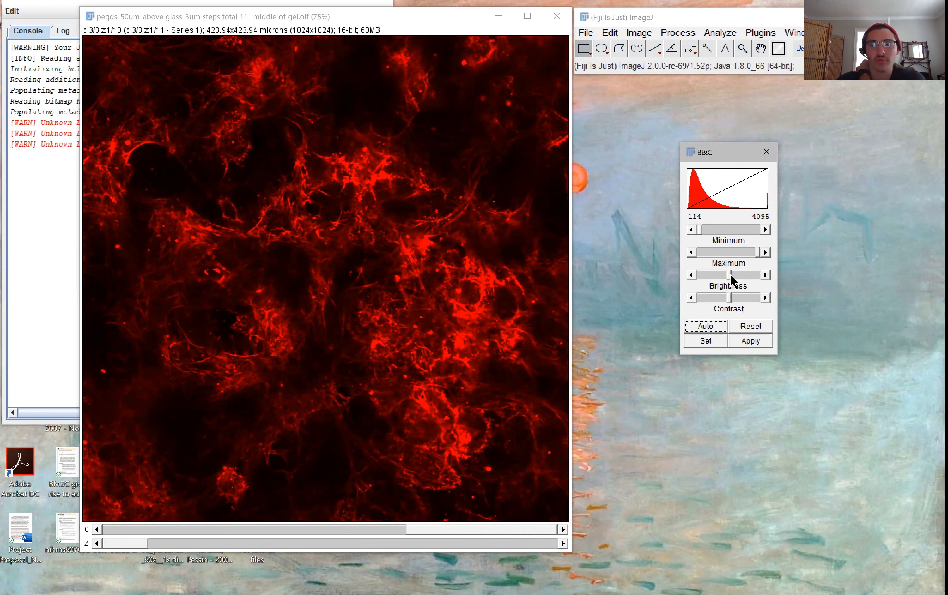
left_click_drag(729, 274, 739, 298)
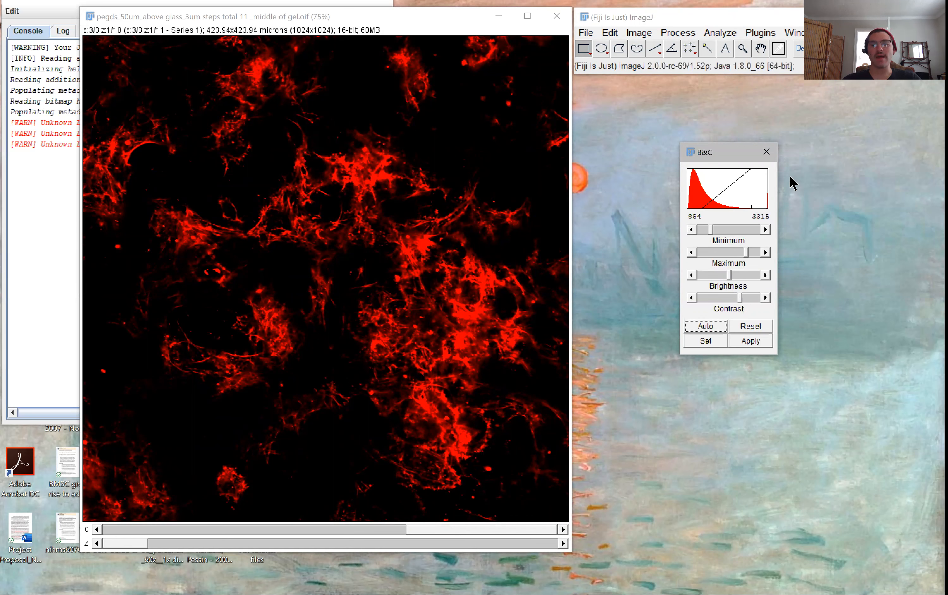
left_click_drag(737, 298, 727, 299)
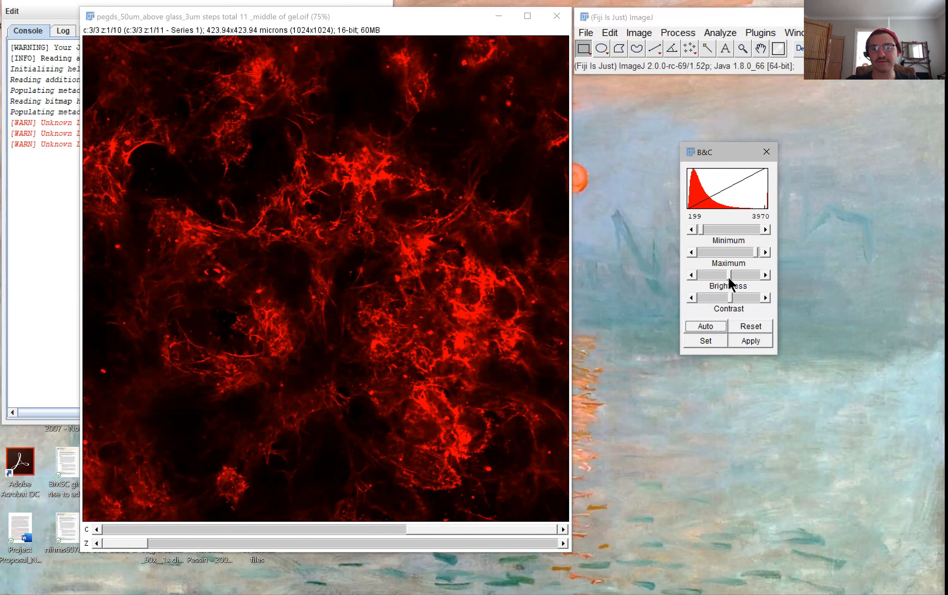
Lower channel 3's brightness to a display range of 634 to 4405, apply it to the pixels and reset the display range.
left_click_drag(728, 277, 723, 277)
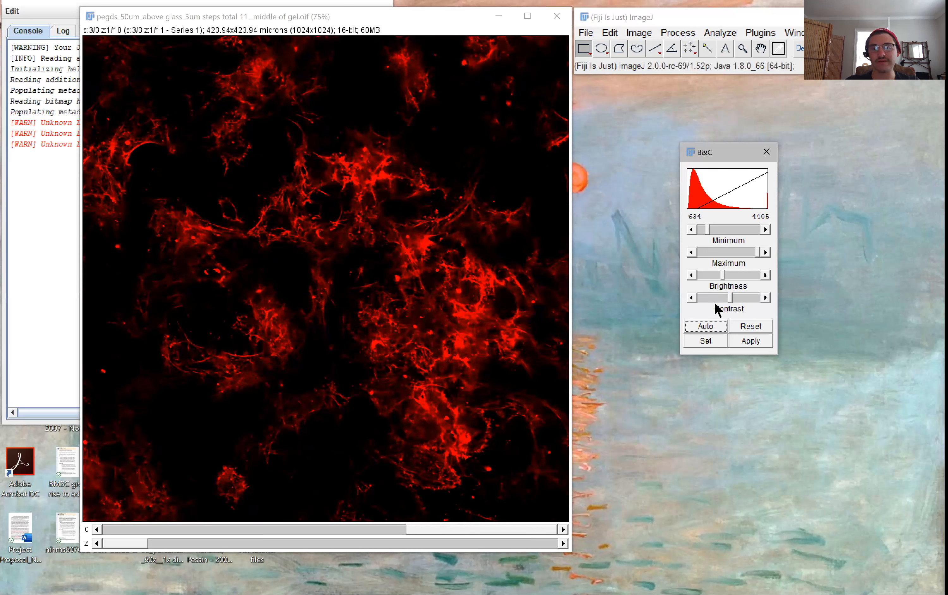
left_click(759, 337)
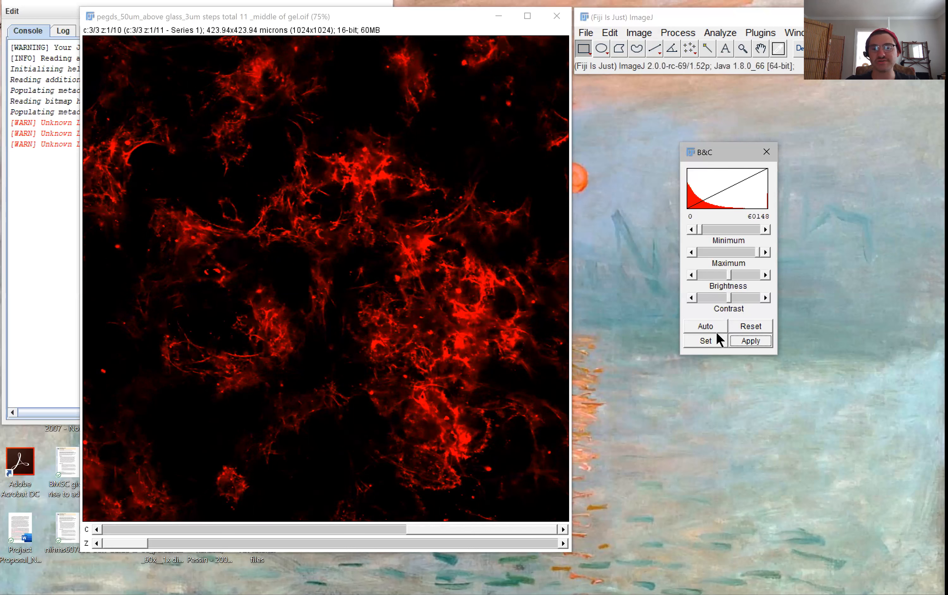
left_click(753, 325)
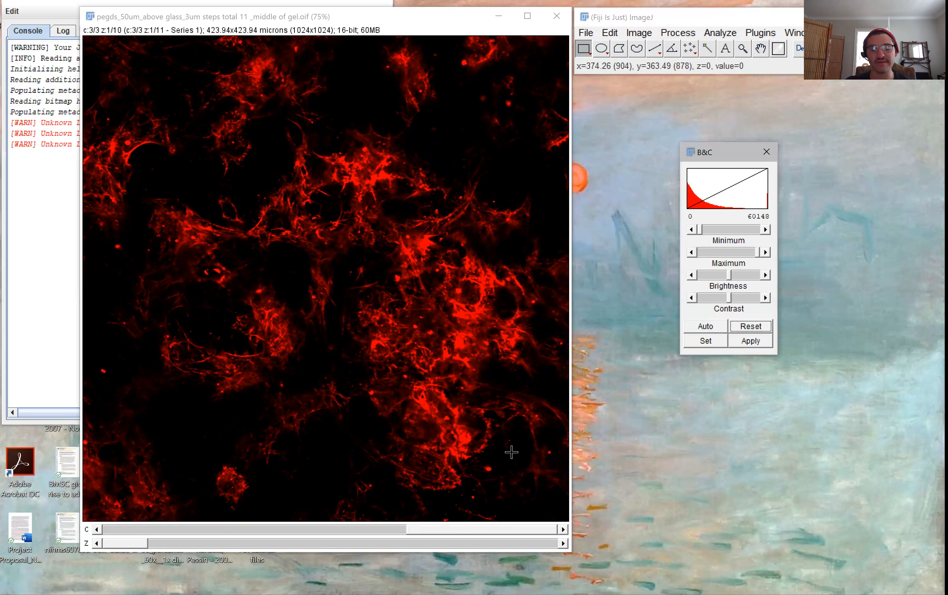
Duplicate the whole hyperstack with channels 1-3 and slices 1-10, and close the duplicate.
key("ctrl+shift+d")
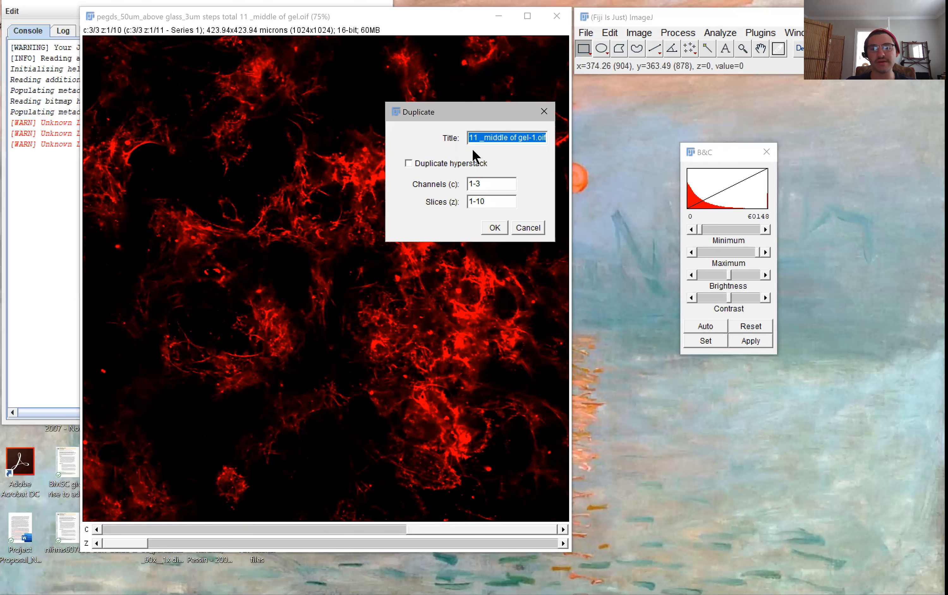
left_click(463, 160)
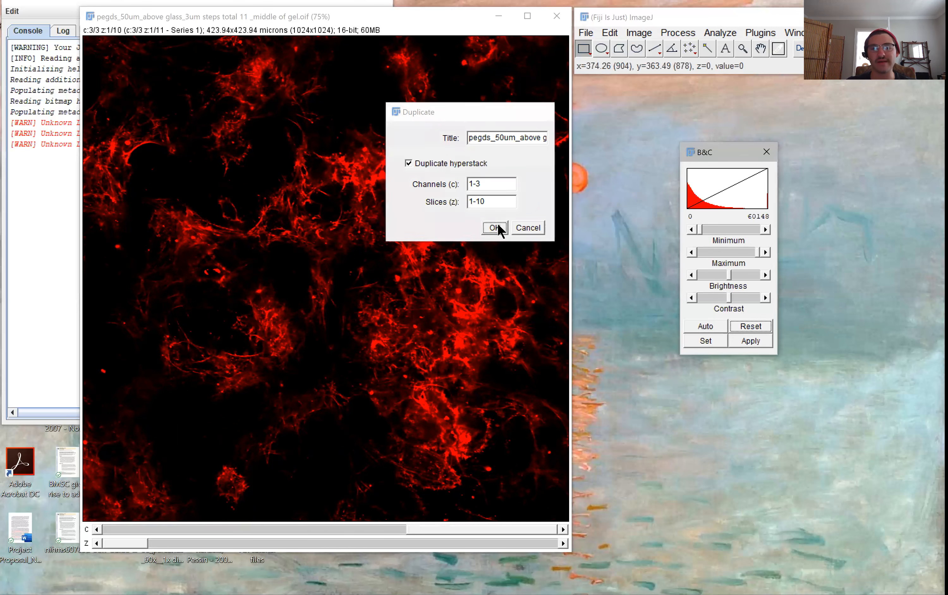
left_click(498, 224)
left_click_drag(413, 20, 436, 51)
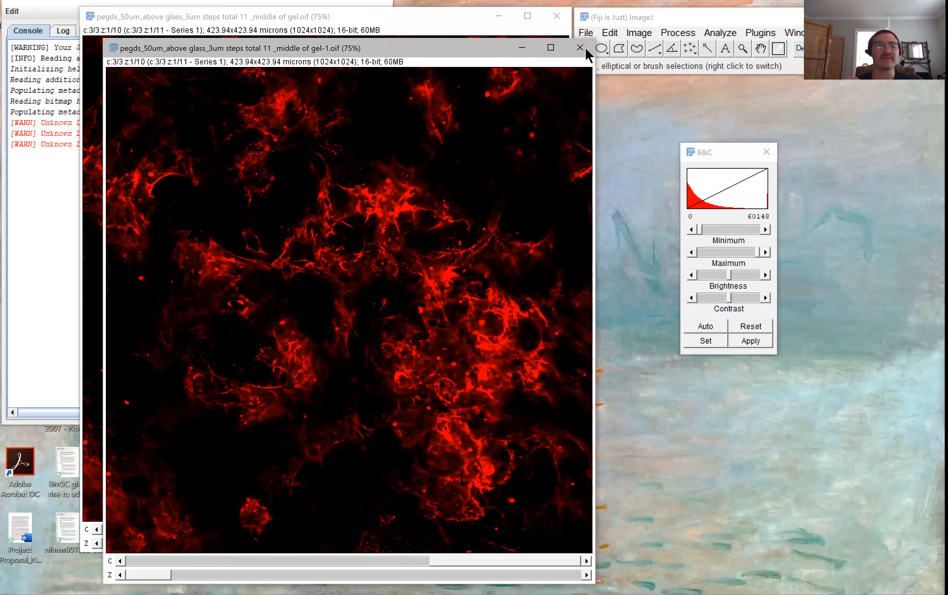
left_click(585, 48)
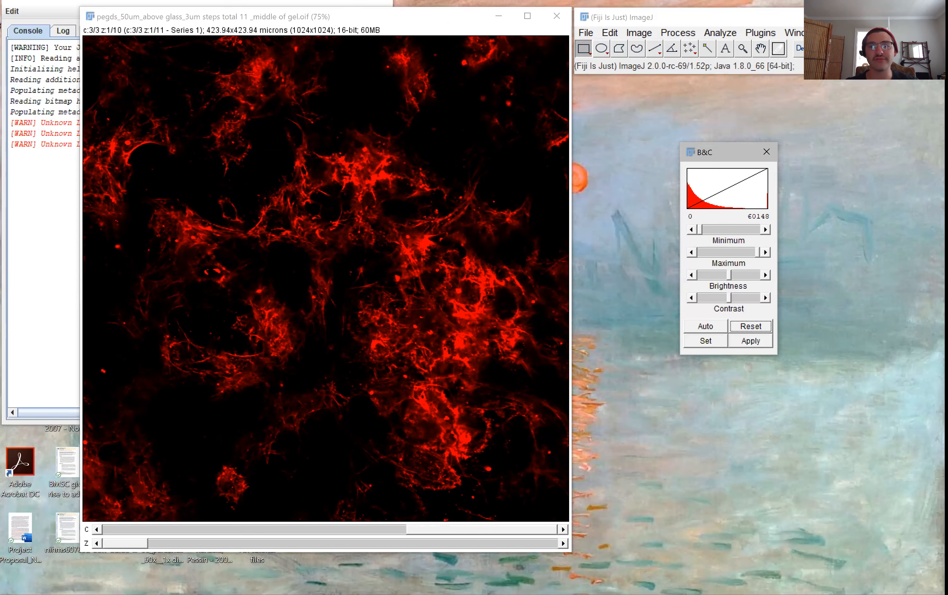
Look through the file formats available for saving the image, without saving it.
left_click(458, 55)
mouse_move(461, 25)
left_mouse_down()
mouse_move(455, 48)
mouse_move(453, 37)
left_mouse_up()
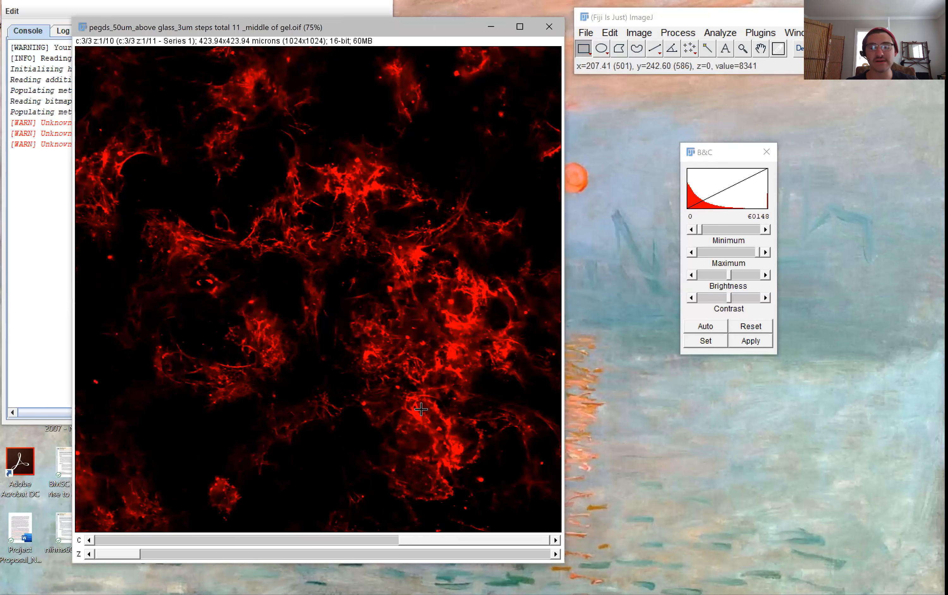
left_click(586, 33)
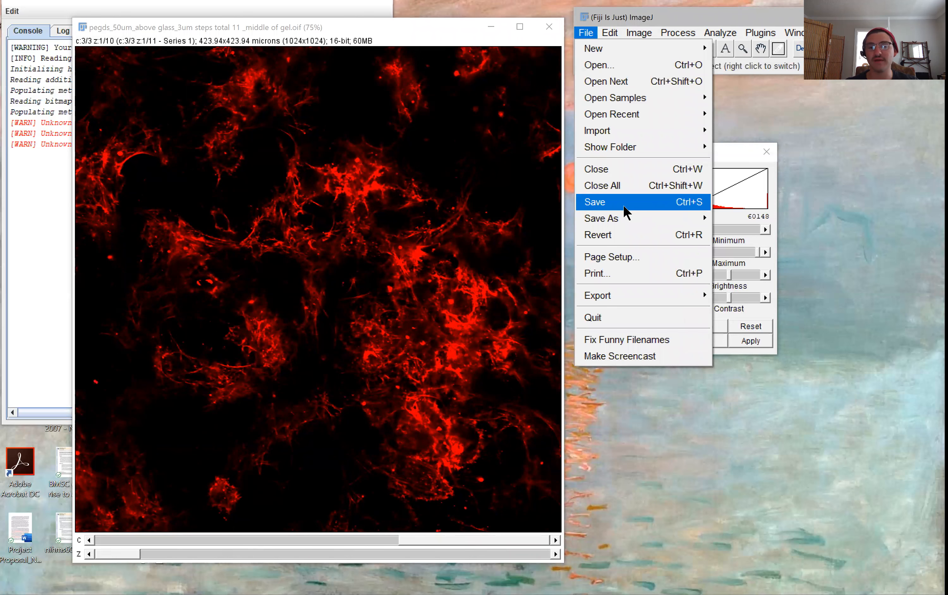
mouse_move(623, 222)
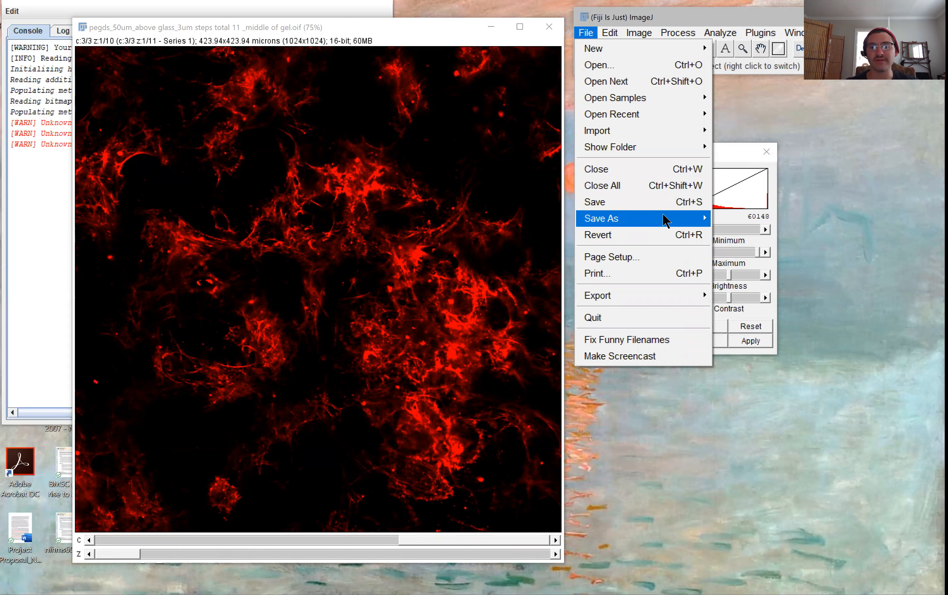
mouse_move(663, 213)
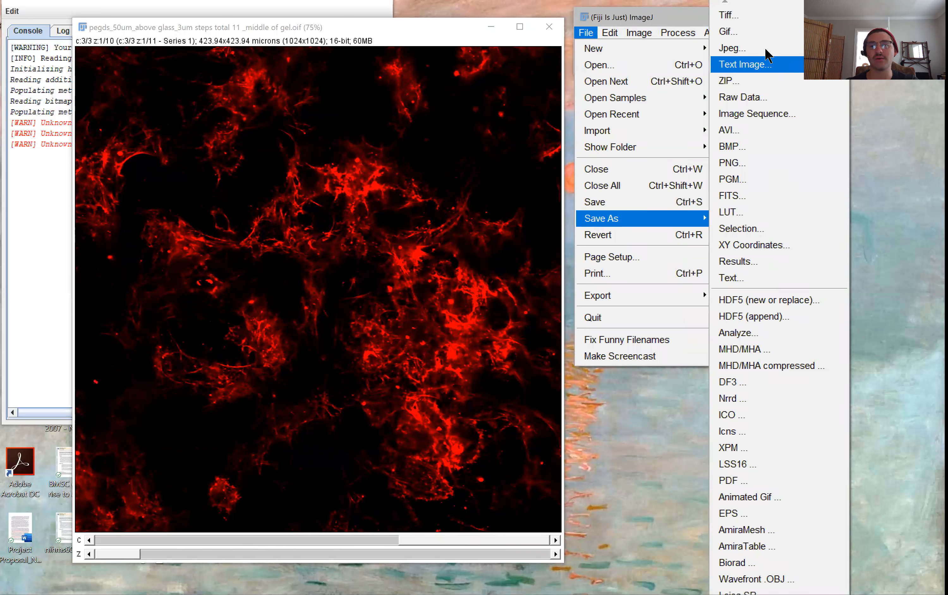
left_click(637, 387)
left_click_drag(399, 28, 384, 28)
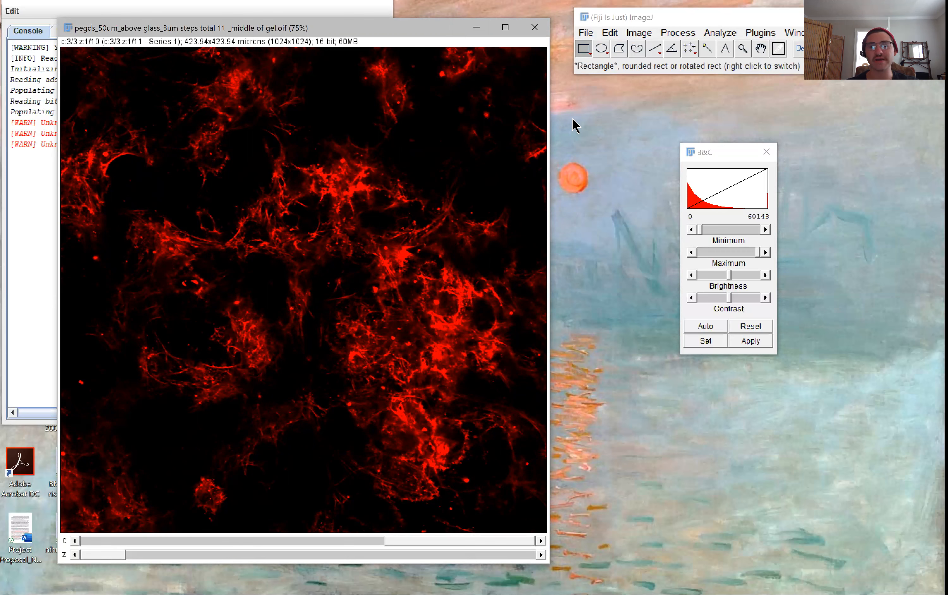
left_click(644, 24)
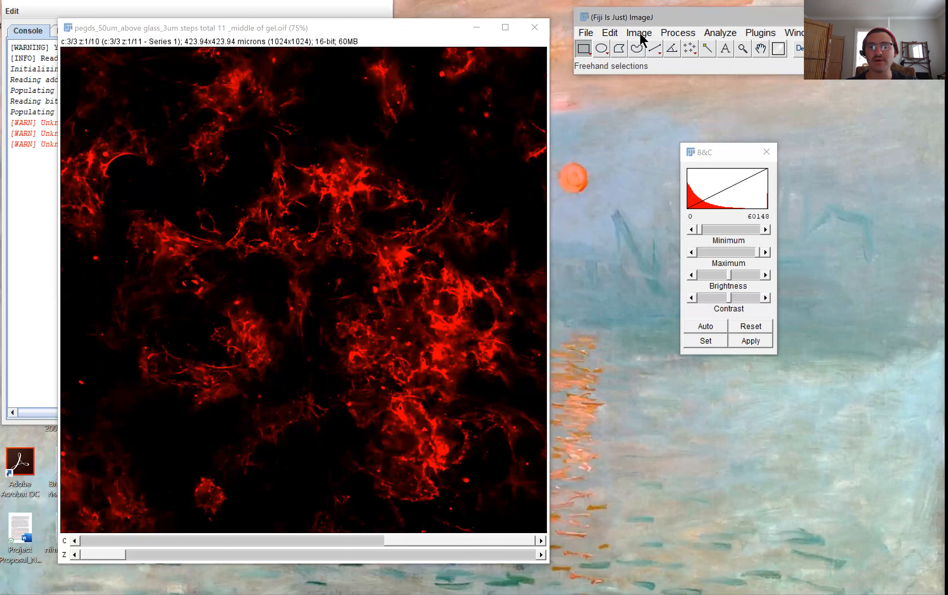
left_click(640, 32)
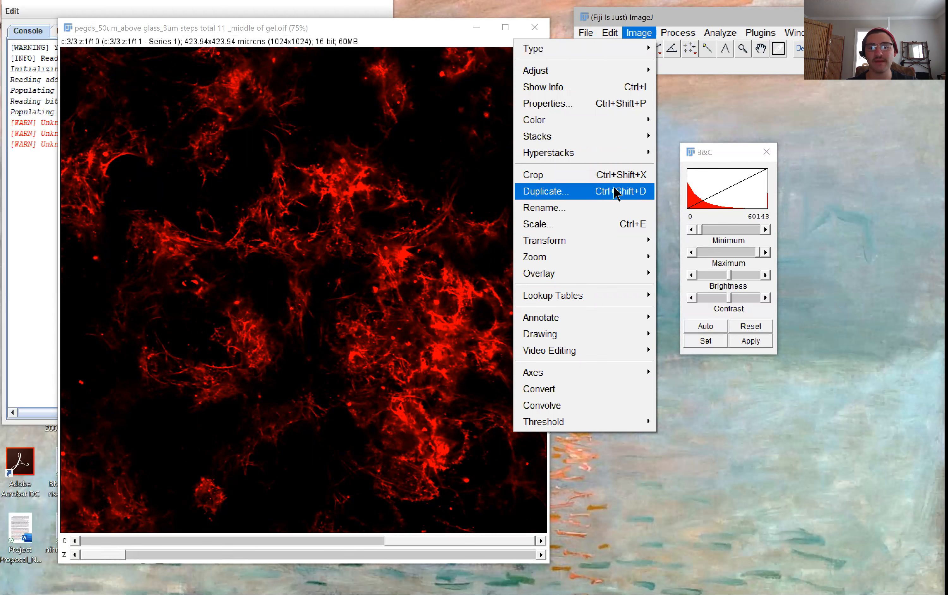
left_click(722, 490)
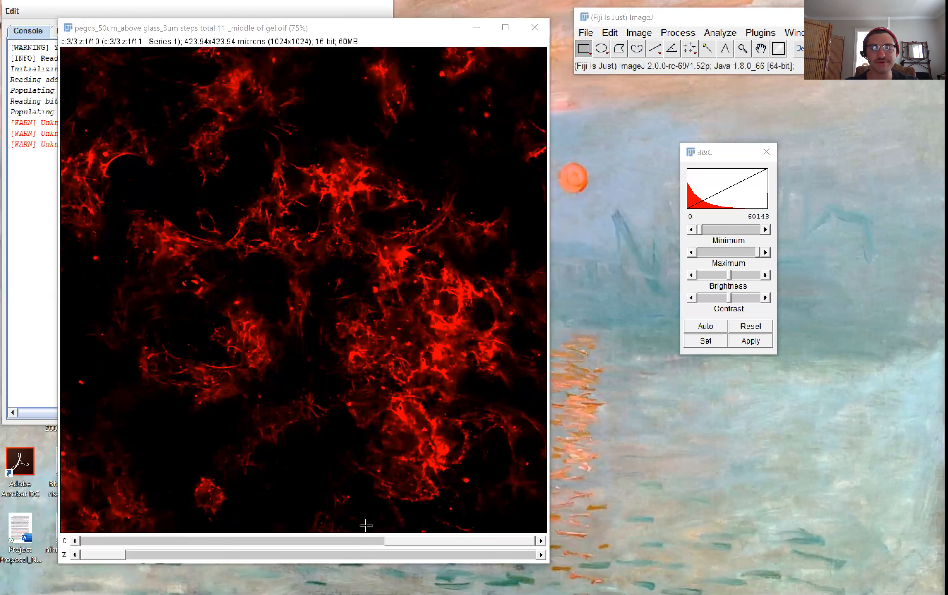
View channel 1 of the hyperstack, and switch the display to channel 2.
left_click(250, 540)
left_click(249, 540)
left_click(79, 540)
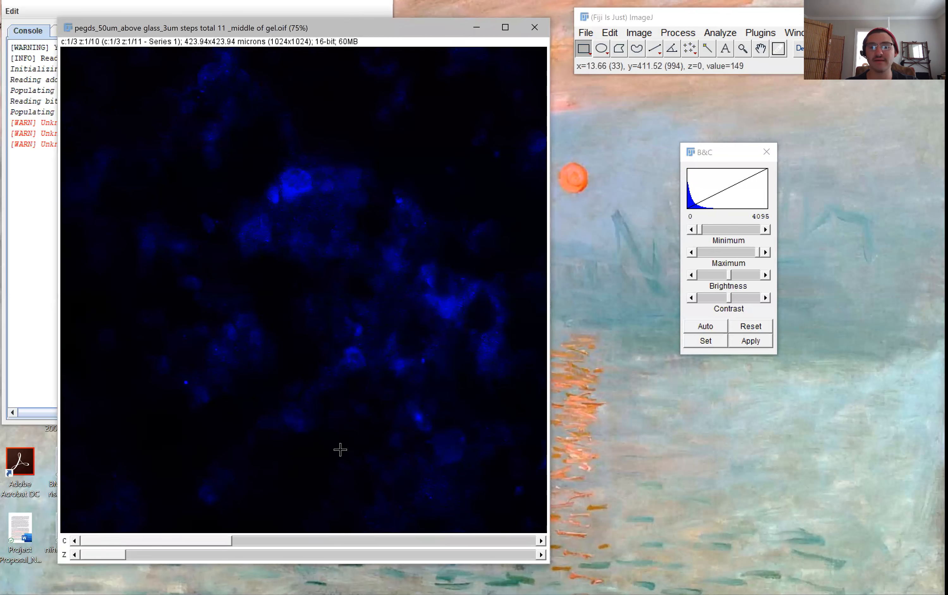
left_click(307, 540)
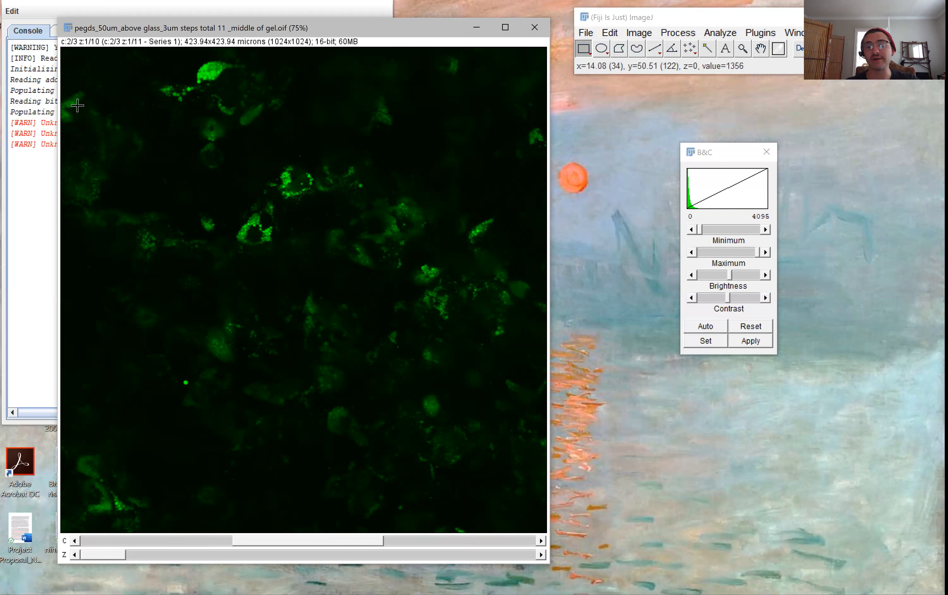
Create a Max Intensity Z projection of the hyperstack from slice 1 to slice 10.
left_click(643, 33)
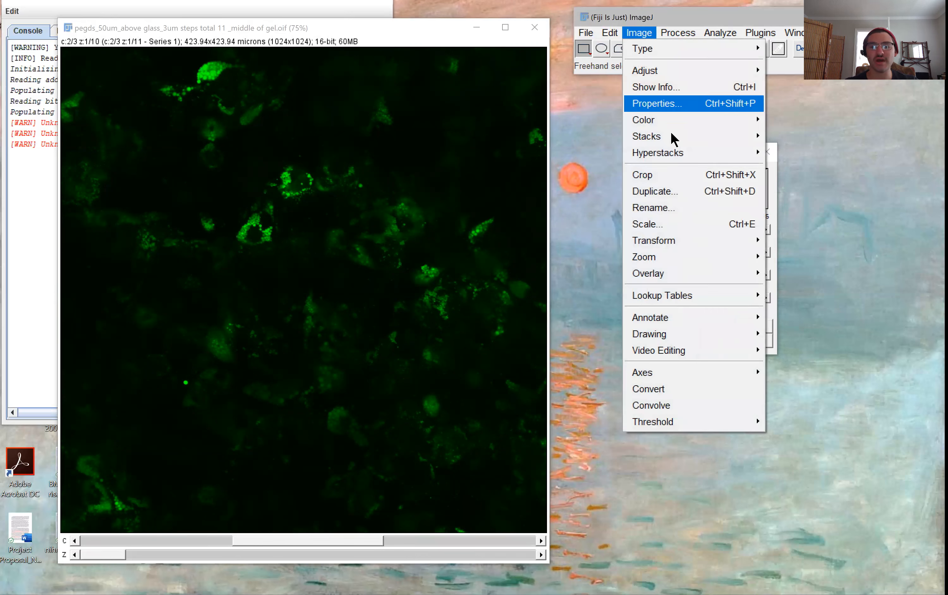
mouse_move(673, 136)
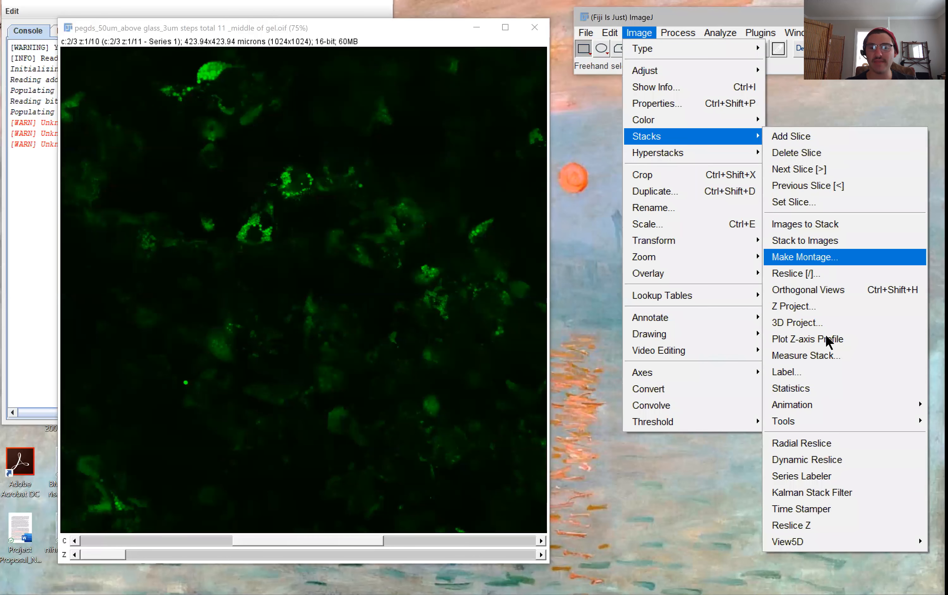
left_click(839, 312)
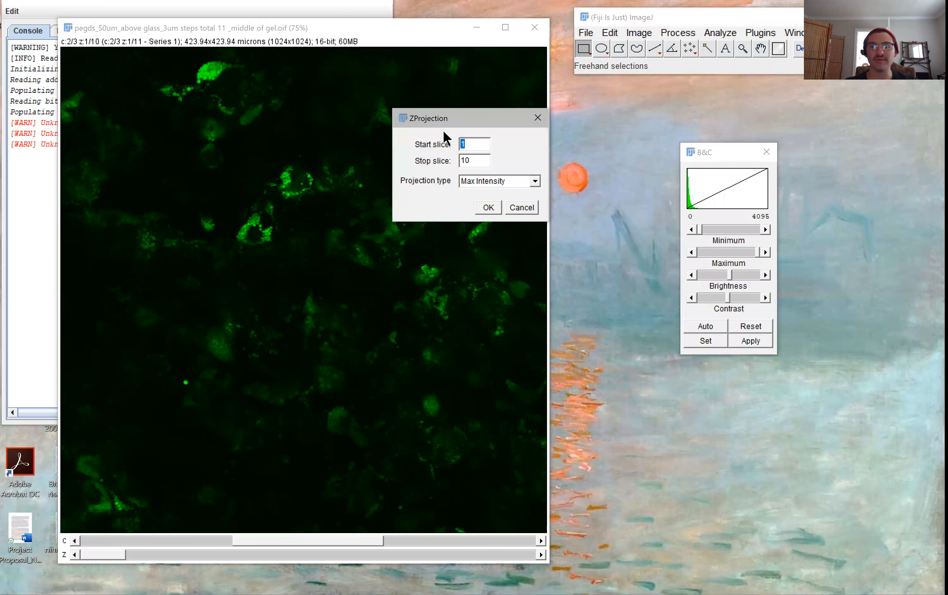
left_click_drag(467, 119, 535, 132)
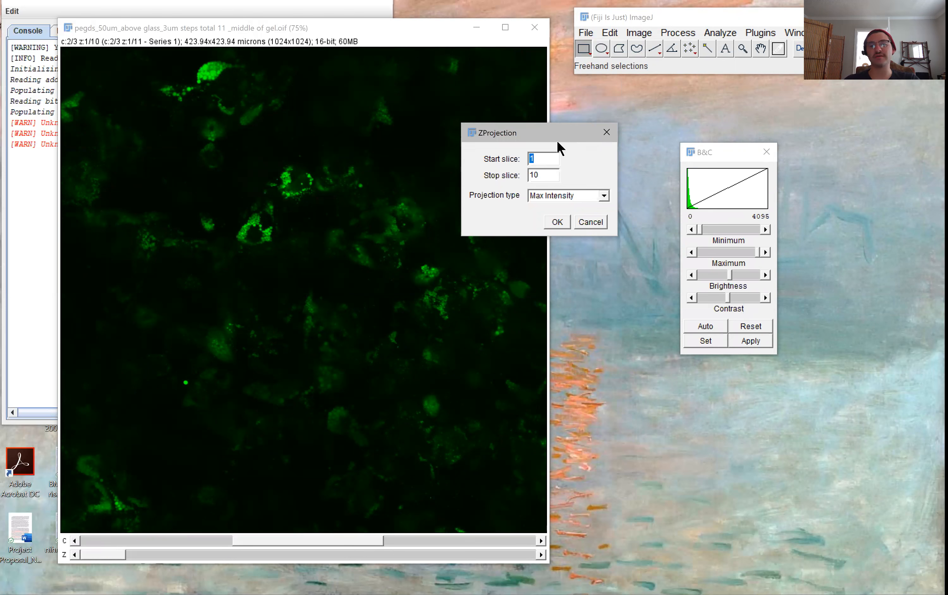
left_click(545, 175)
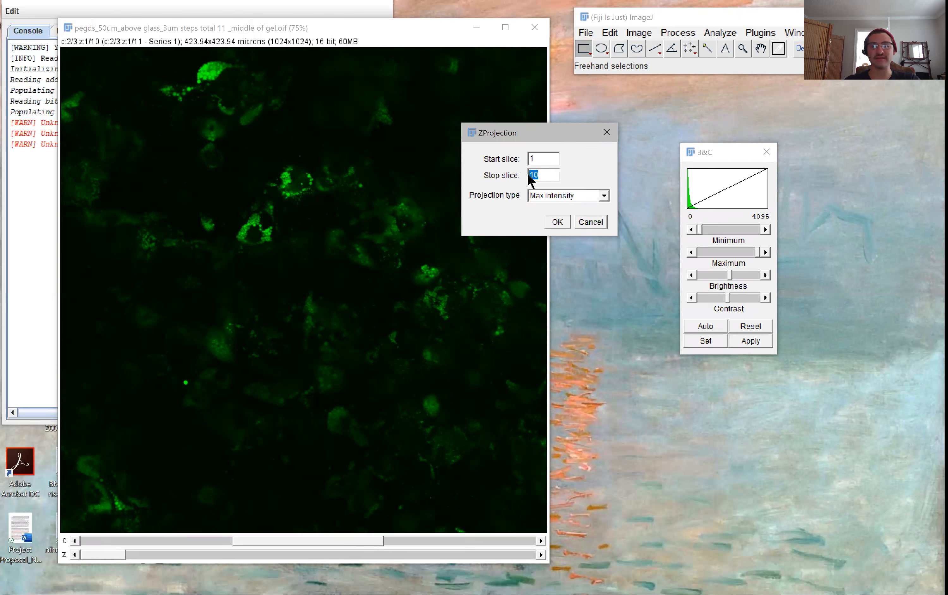
left_click(560, 195)
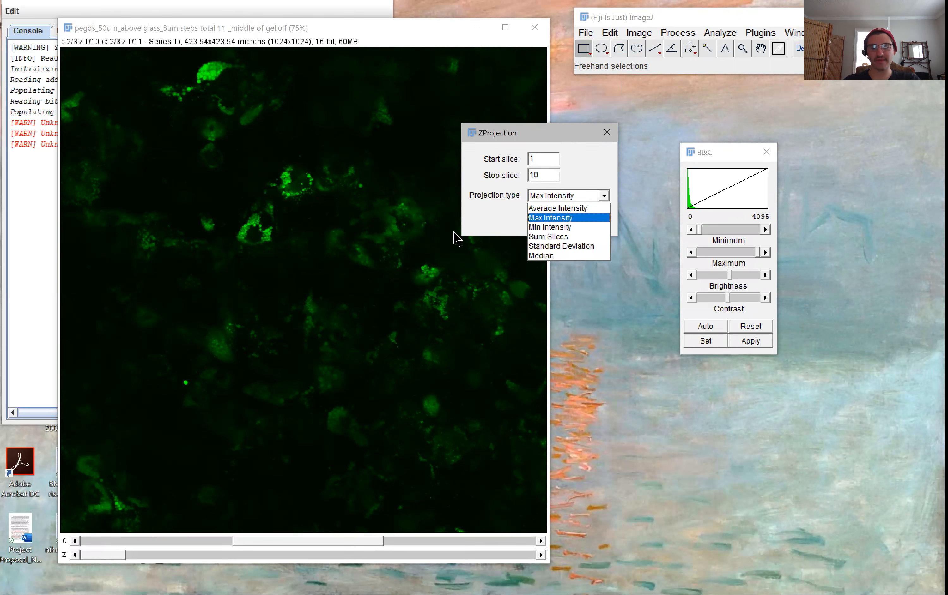
left_click(571, 221)
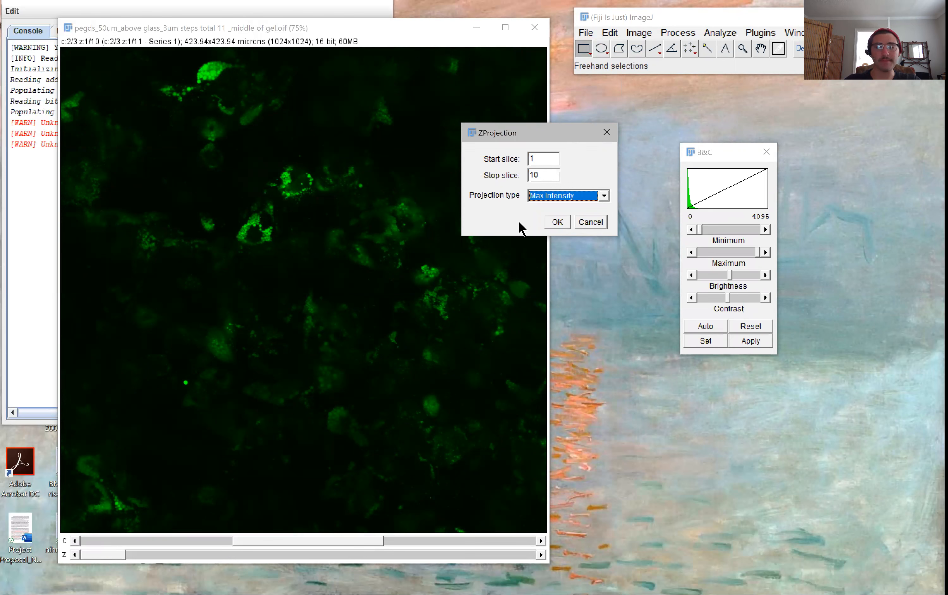
left_click(581, 194)
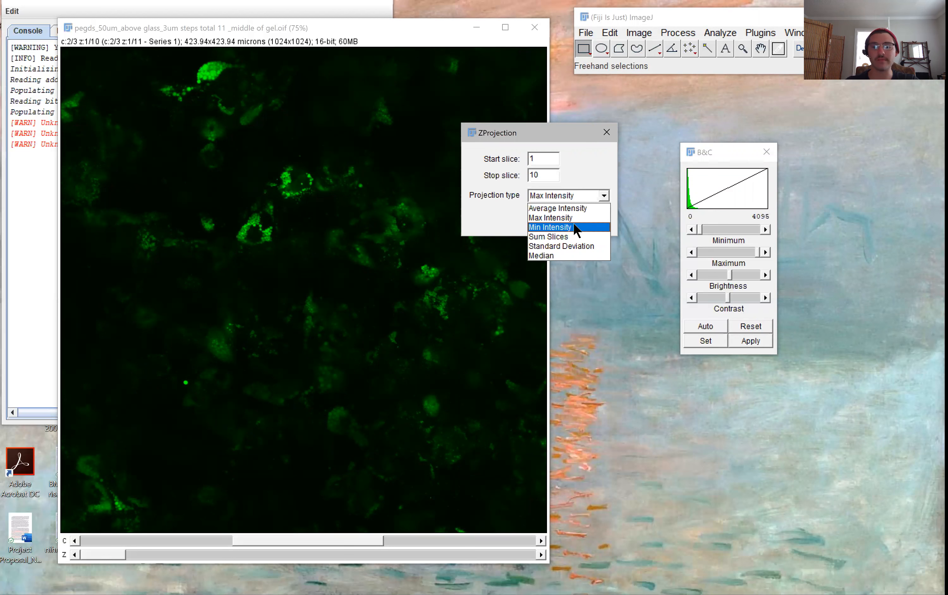
left_click(575, 219)
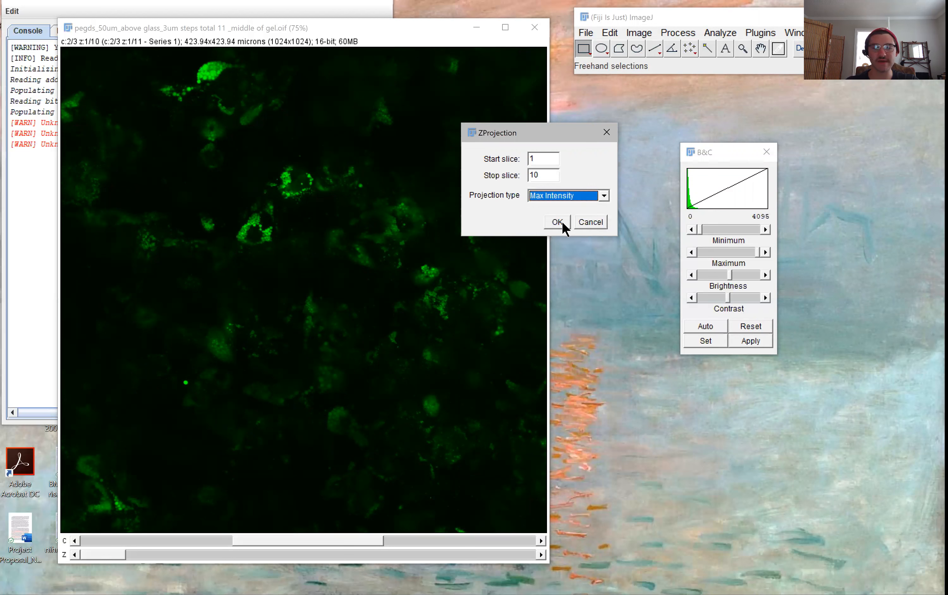
left_click(562, 222)
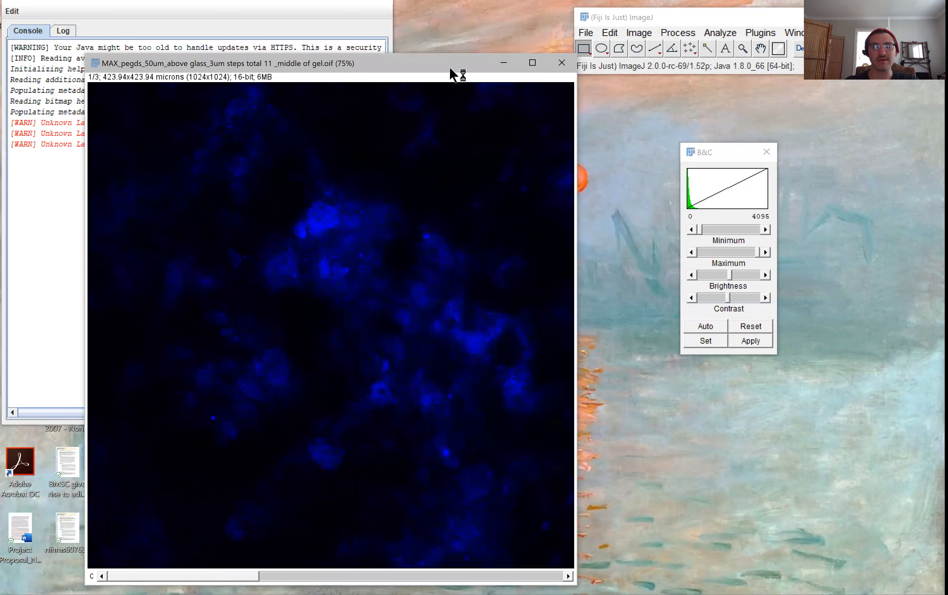
Show channel 2 of the maximum-intensity projection and close the brightness and contrast adjustments.
left_click_drag(449, 68, 443, 32)
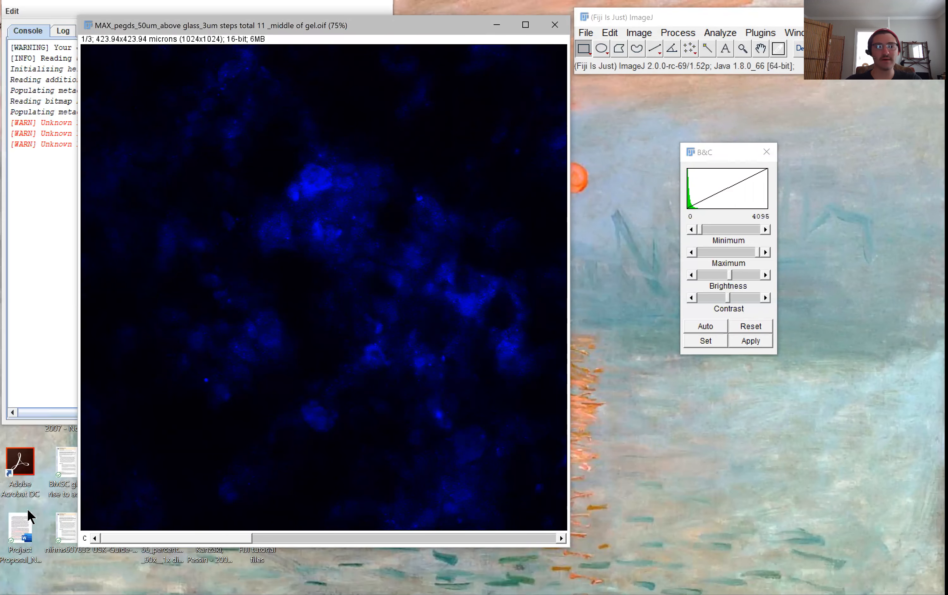
key("period")
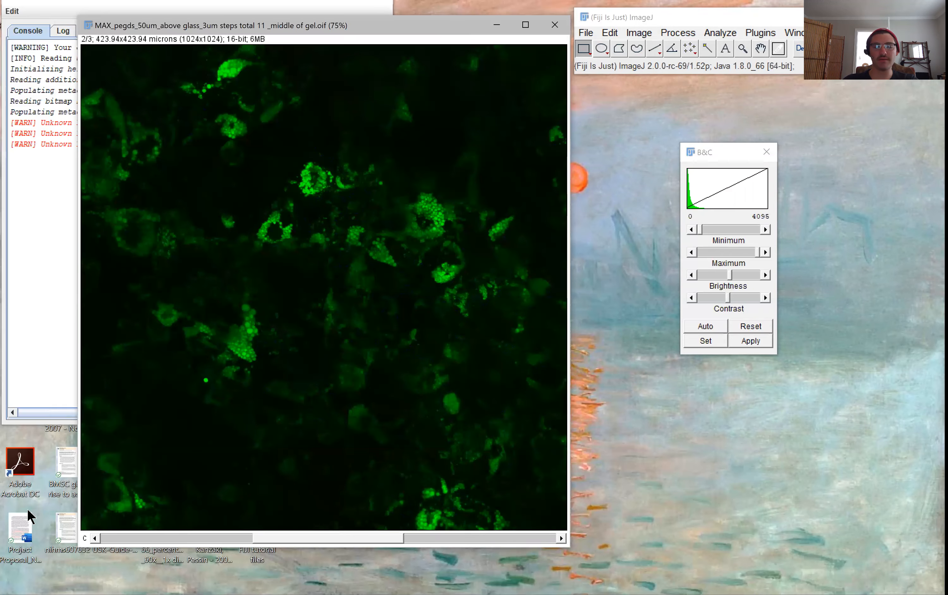
left_click_drag(333, 538, 280, 517)
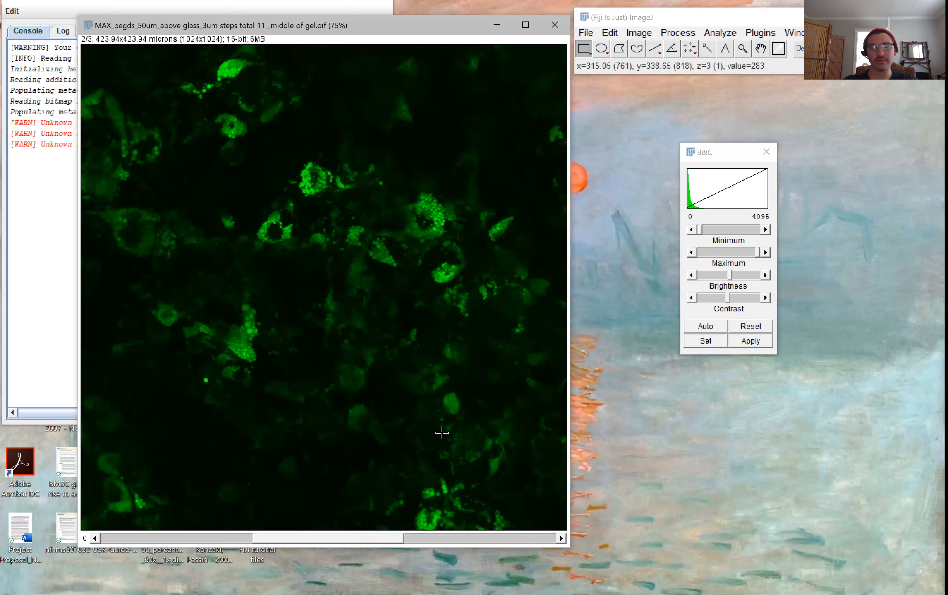
left_click(766, 151)
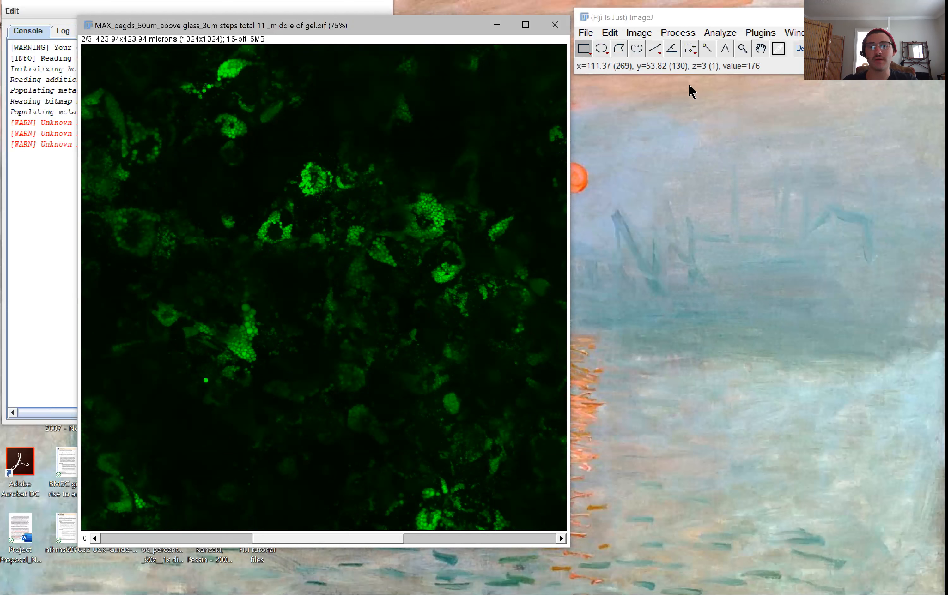
Check the projection's pixel-to-micron scale settings without changing them.
left_click(724, 33)
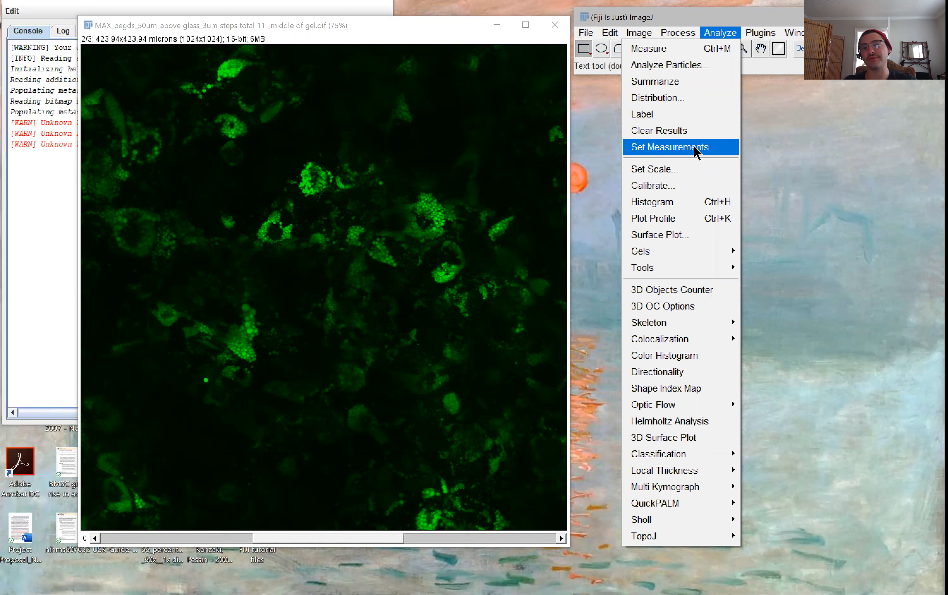
left_click(687, 169)
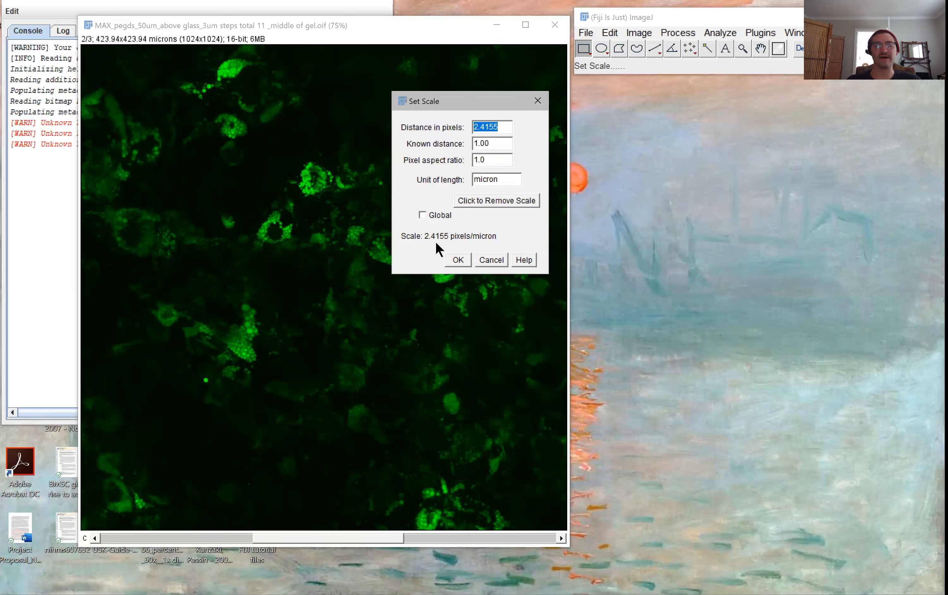
left_click(491, 263)
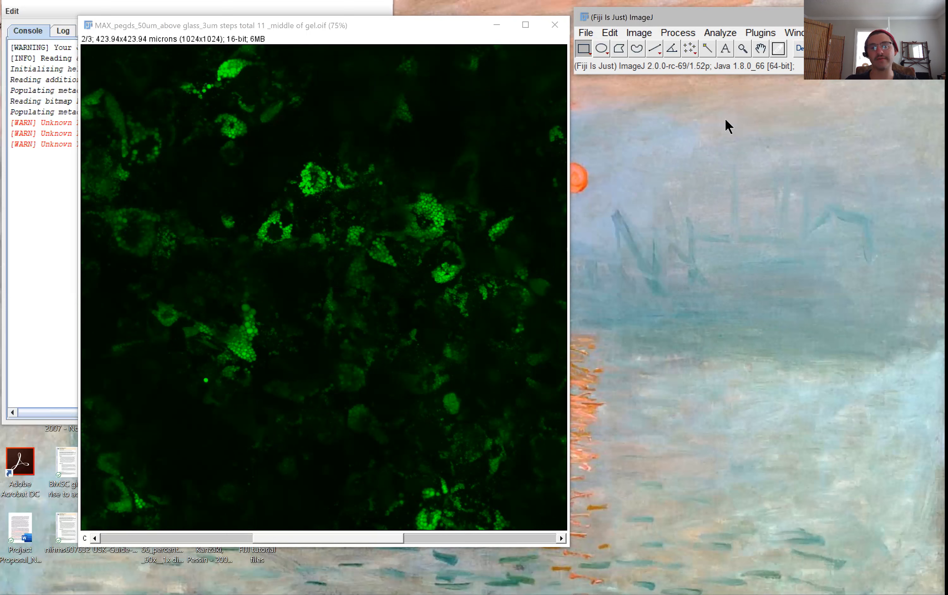
Start a scale bar on the projection and set its width to 100 microns.
left_click(730, 33)
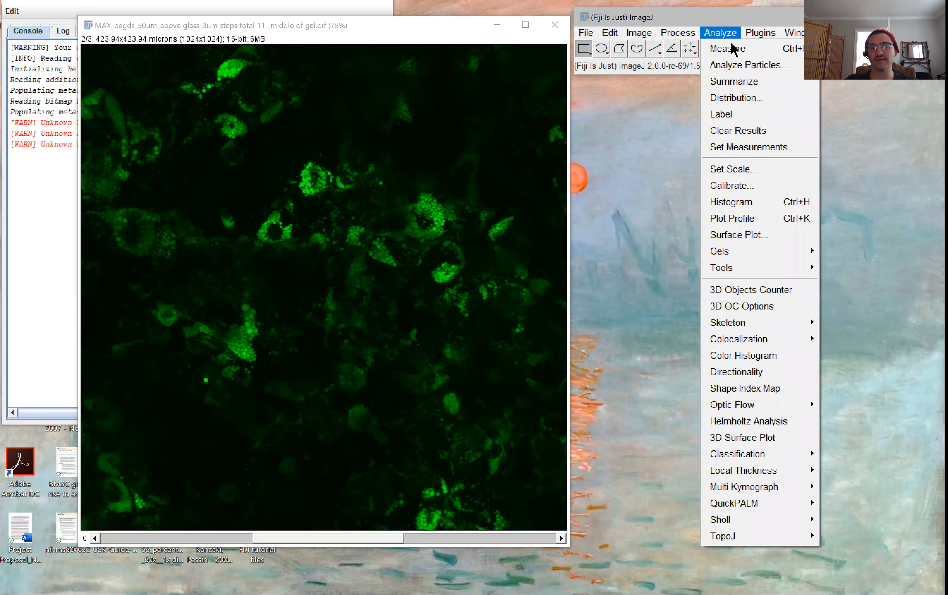
mouse_move(738, 265)
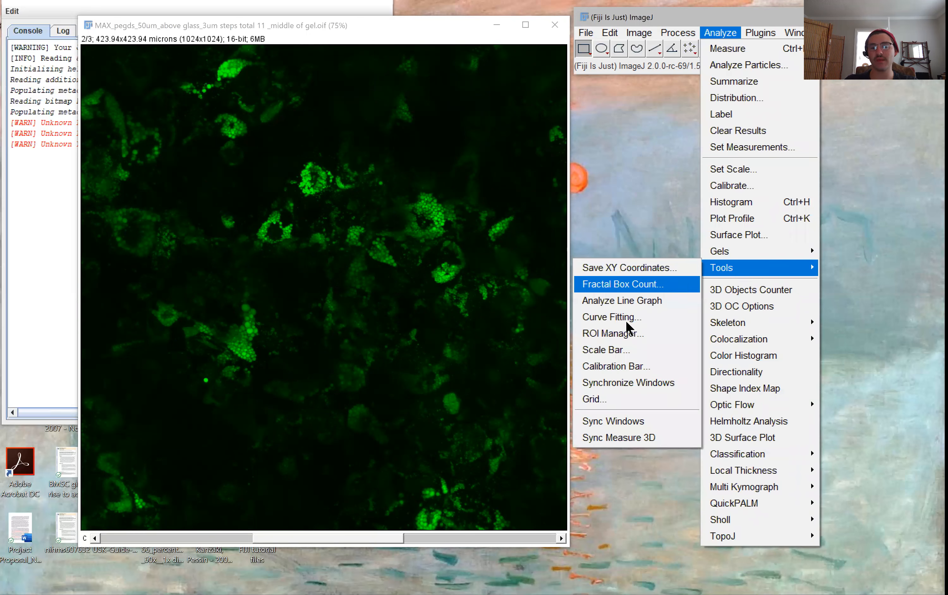
left_click(623, 353)
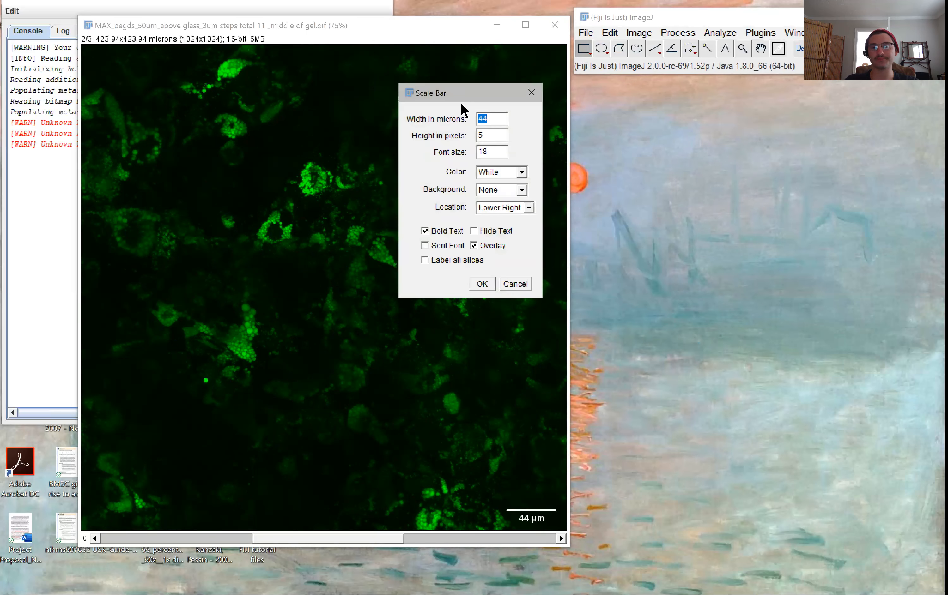
left_click_drag(468, 101, 666, 137)
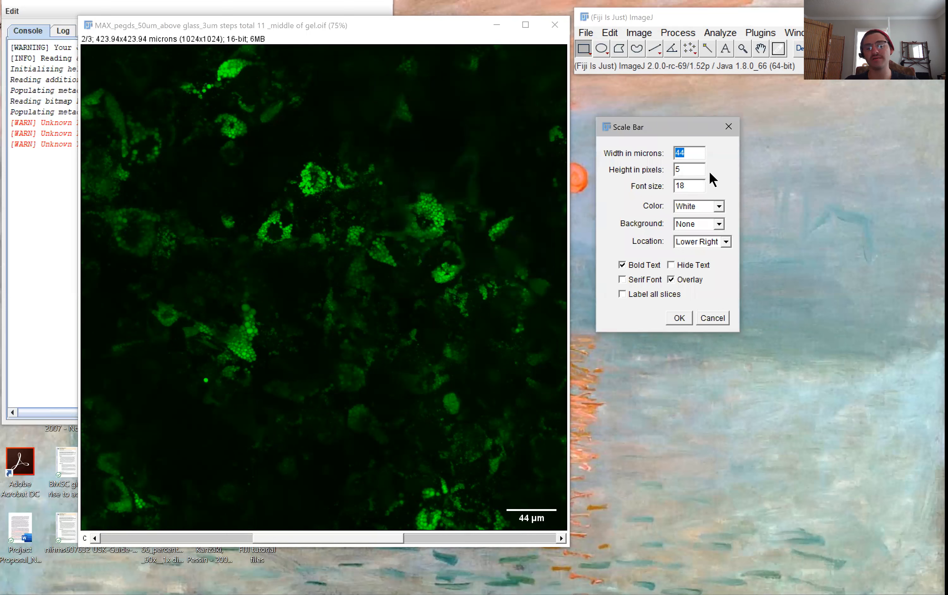
type("100")
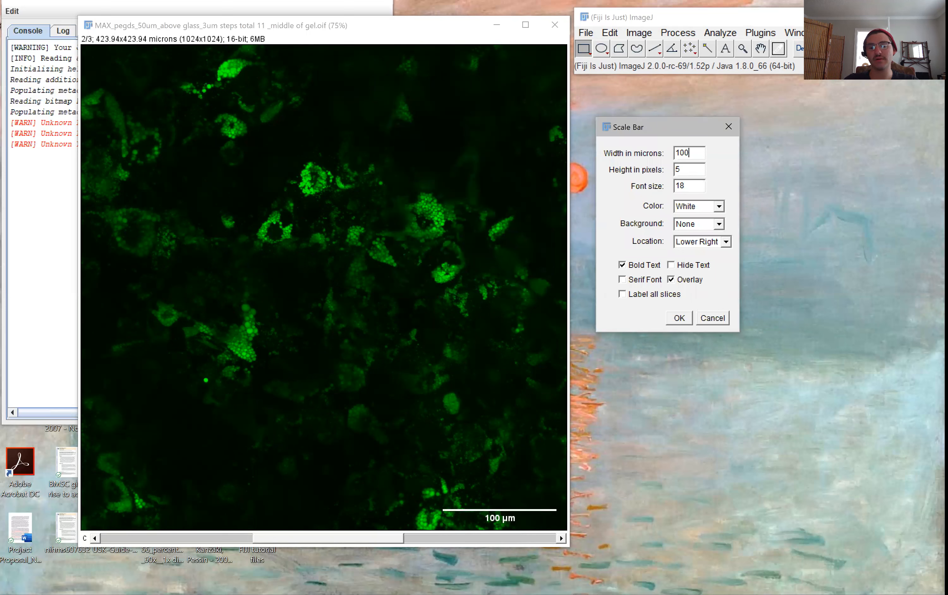
Set the scale bar's height to 30 pixels and hide its text label.
double_click(684, 174)
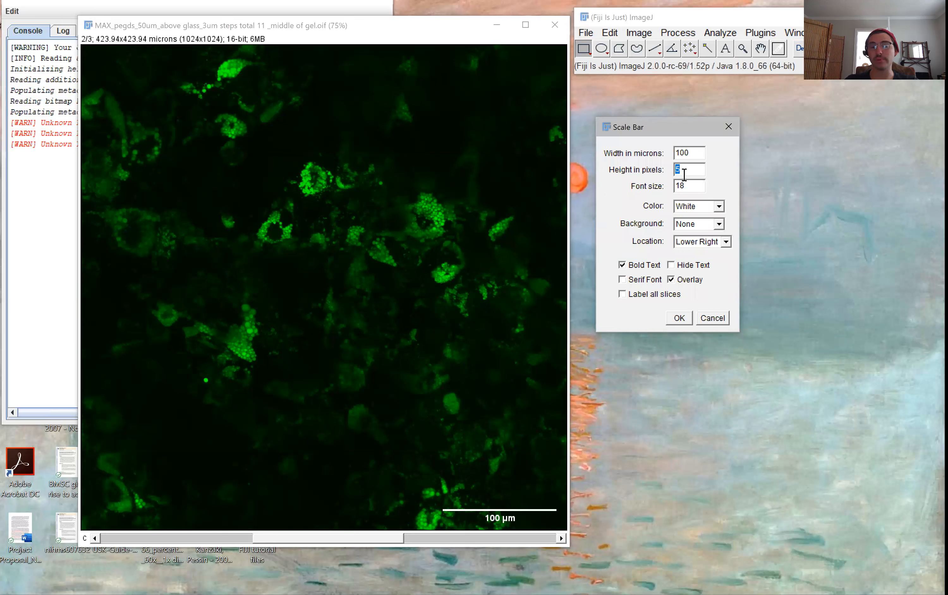
type("20")
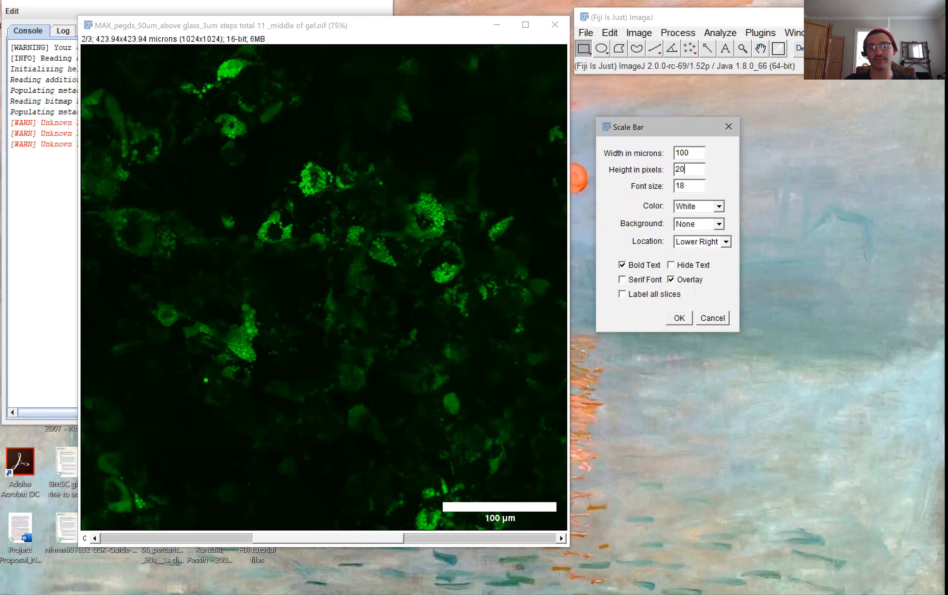
key("BackSpace")
key("BackSpace")
type("30")
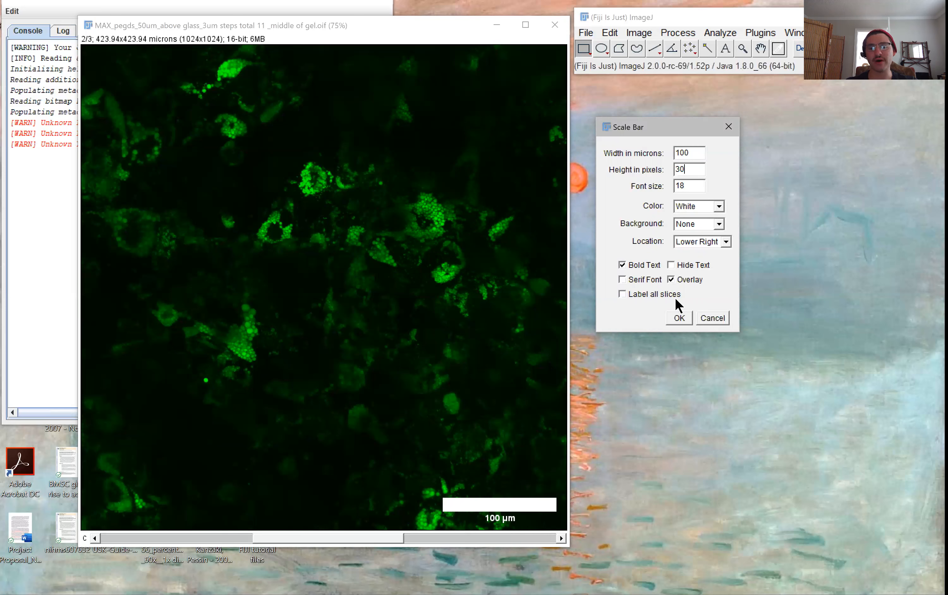
left_click(698, 262)
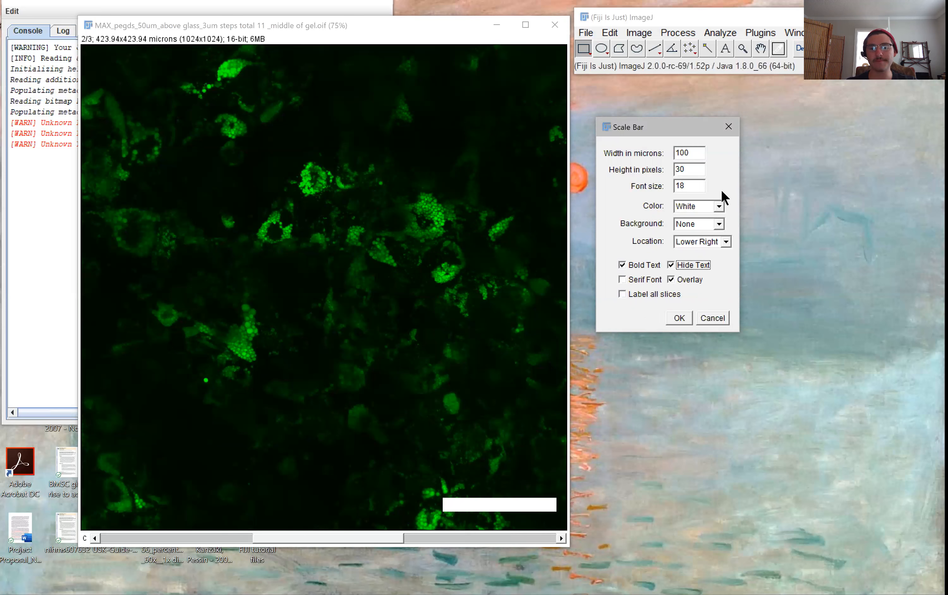
Try black as the scale bar color and return it to white.
left_click(717, 209)
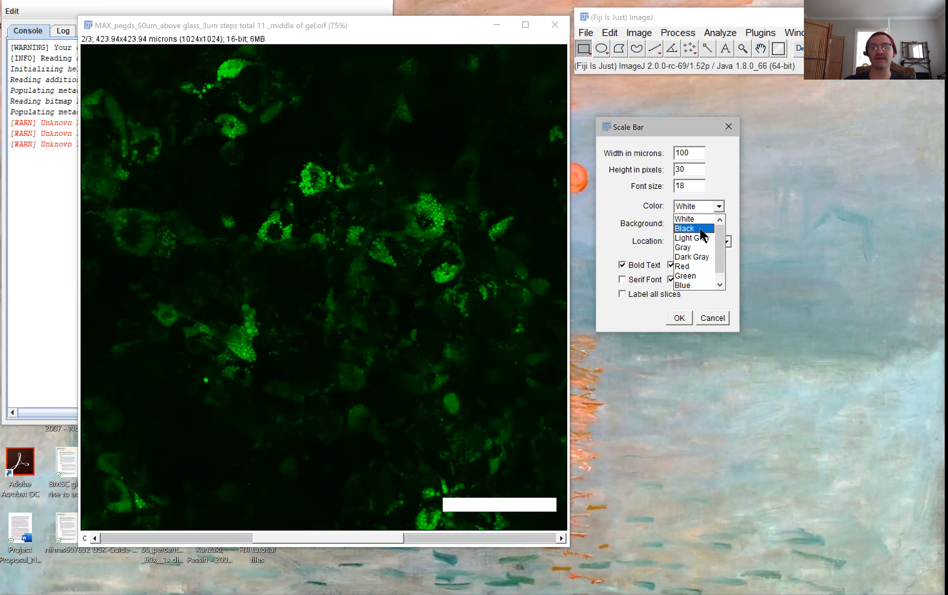
left_click(700, 230)
left_click(718, 208)
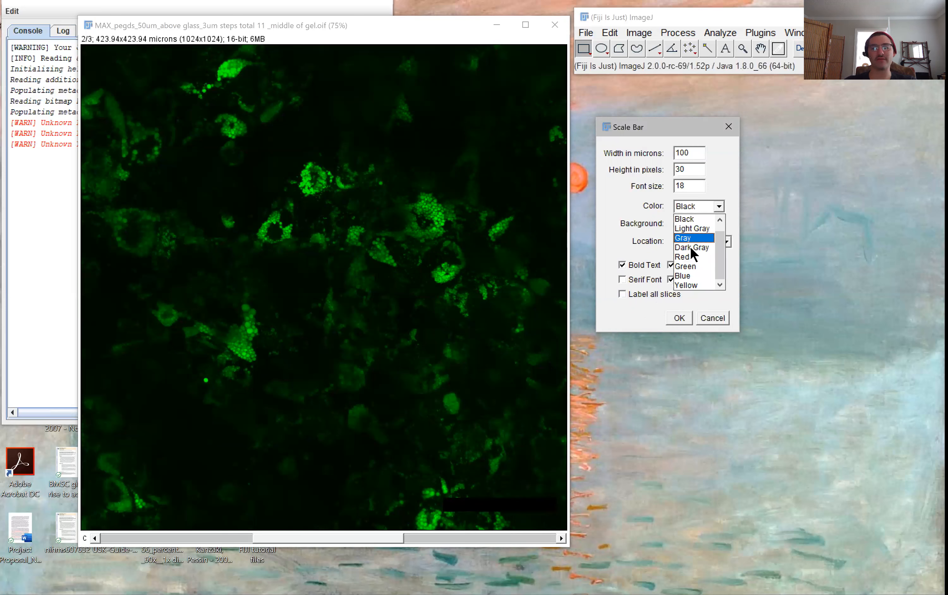
scroll(691, 252, "up", 1)
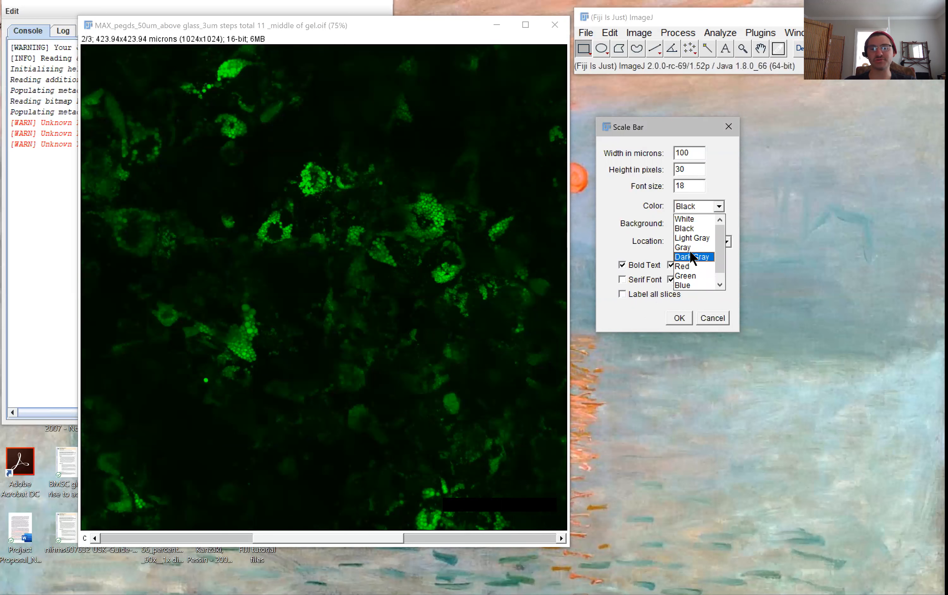
left_click(702, 219)
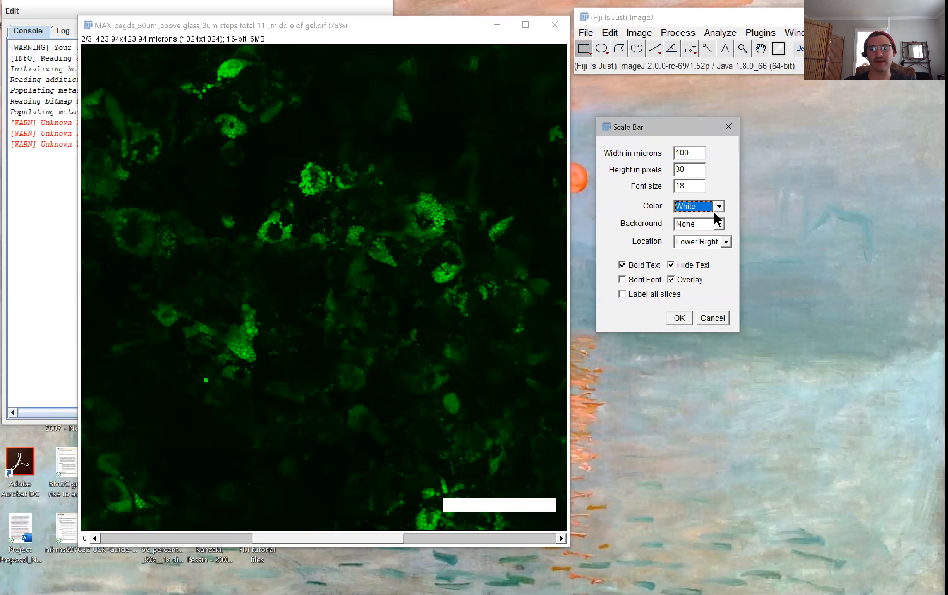
Try dark gray and white backgrounds behind the scale bar and return the background to None.
left_click(714, 223)
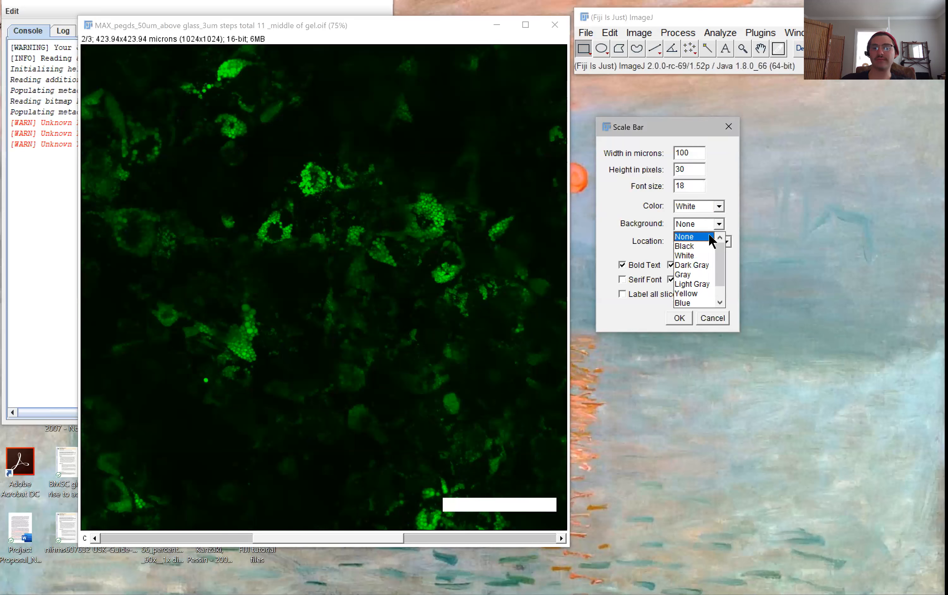
left_click(695, 266)
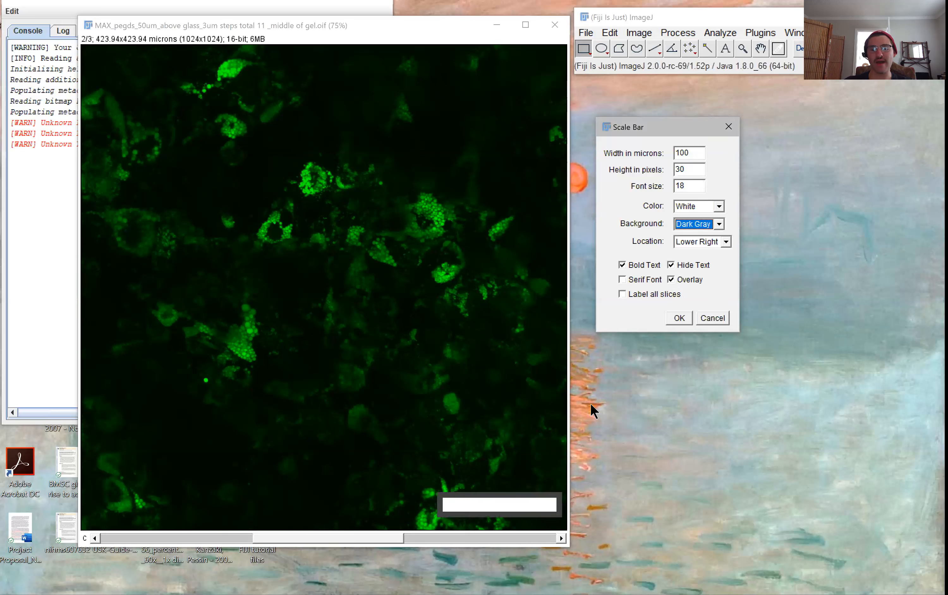
left_click(721, 223)
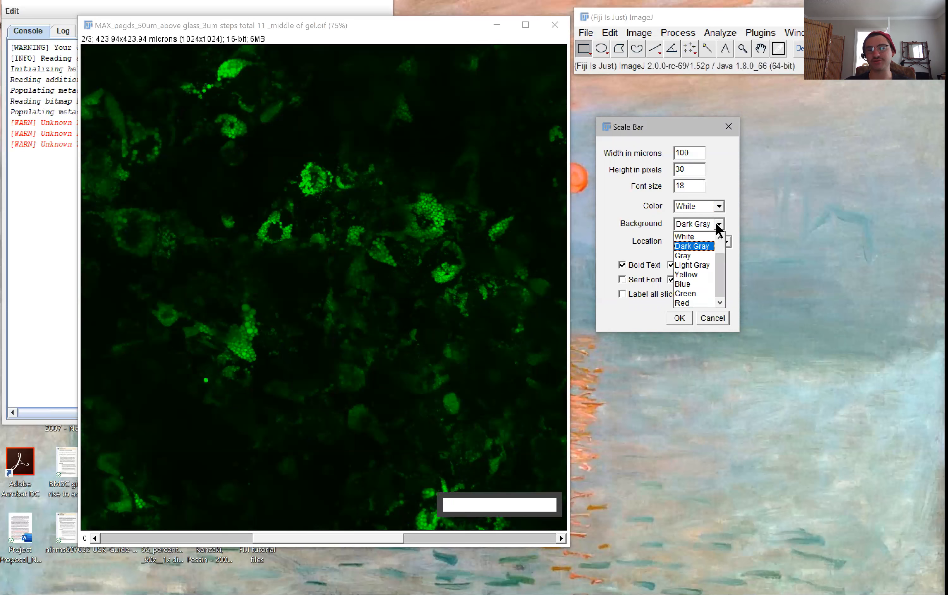
left_click(694, 237)
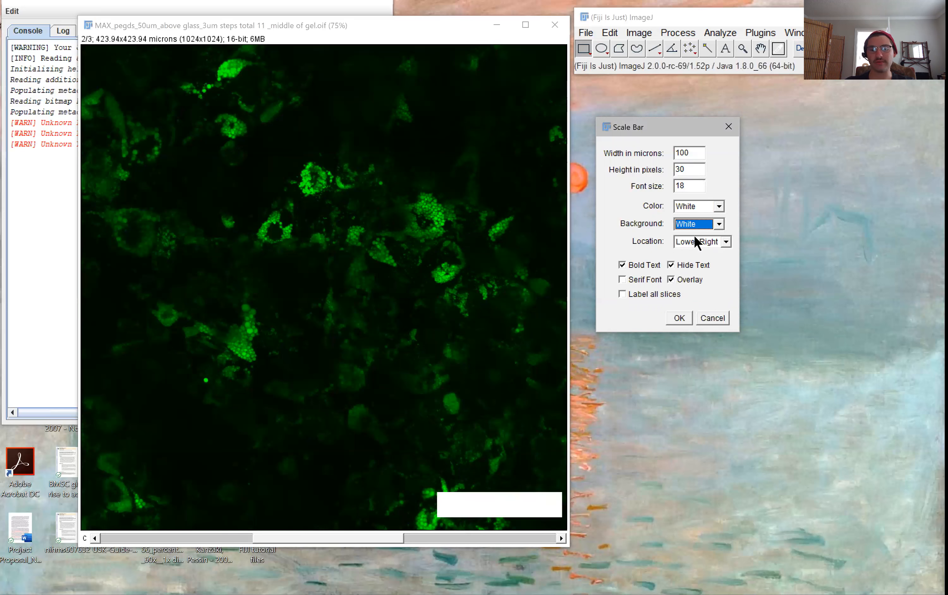
left_click(718, 224)
scroll(723, 252, "up", 1)
left_click(692, 238)
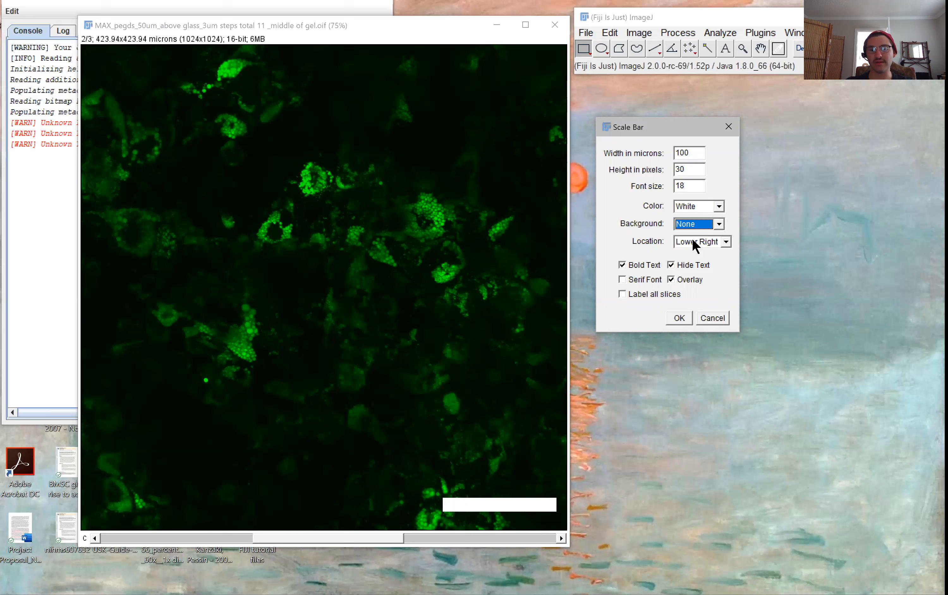
Check the scale bar's location options and try the bar without Overlay, leaving it at Lower Right with Overlay on.
left_click(695, 240)
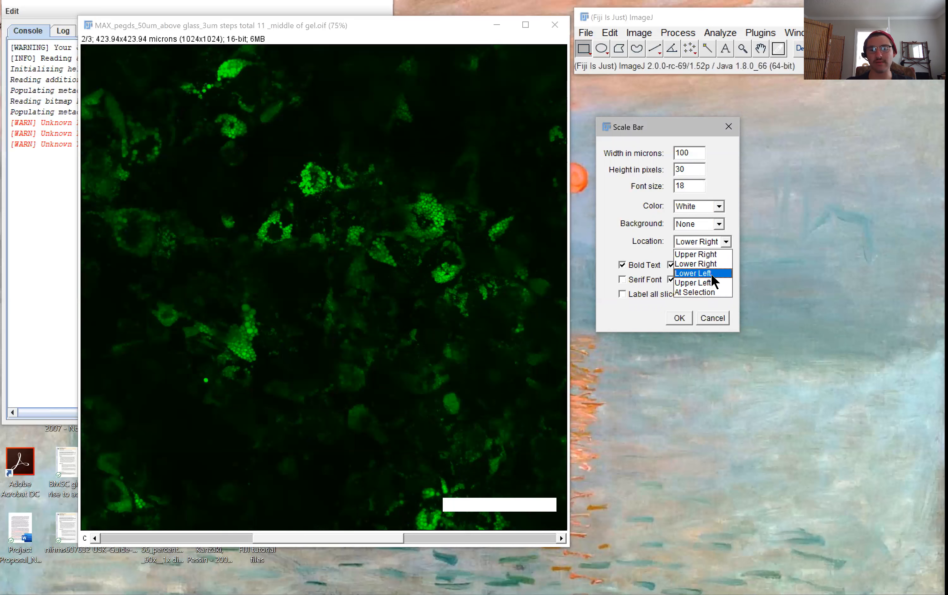
left_click(716, 245)
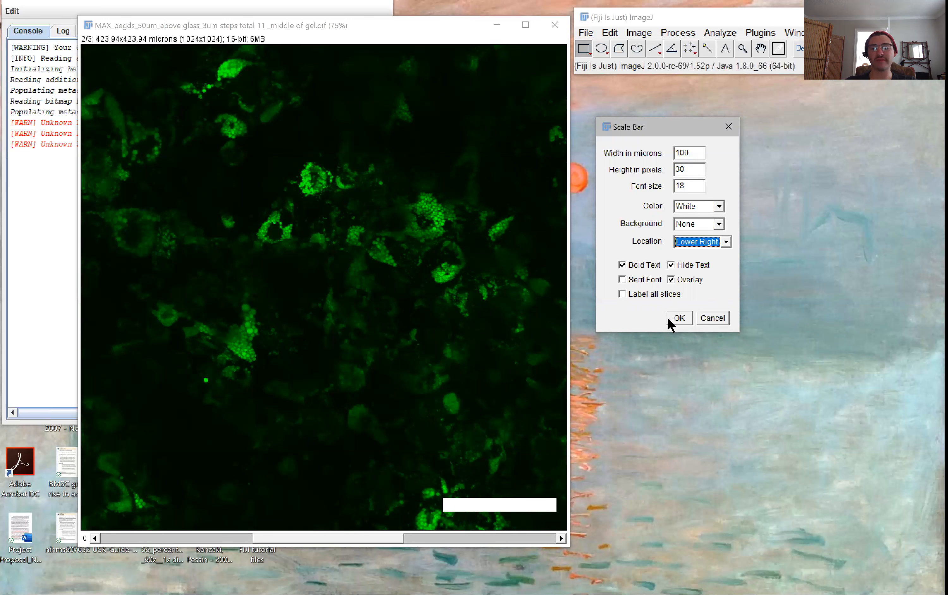
left_click(677, 279)
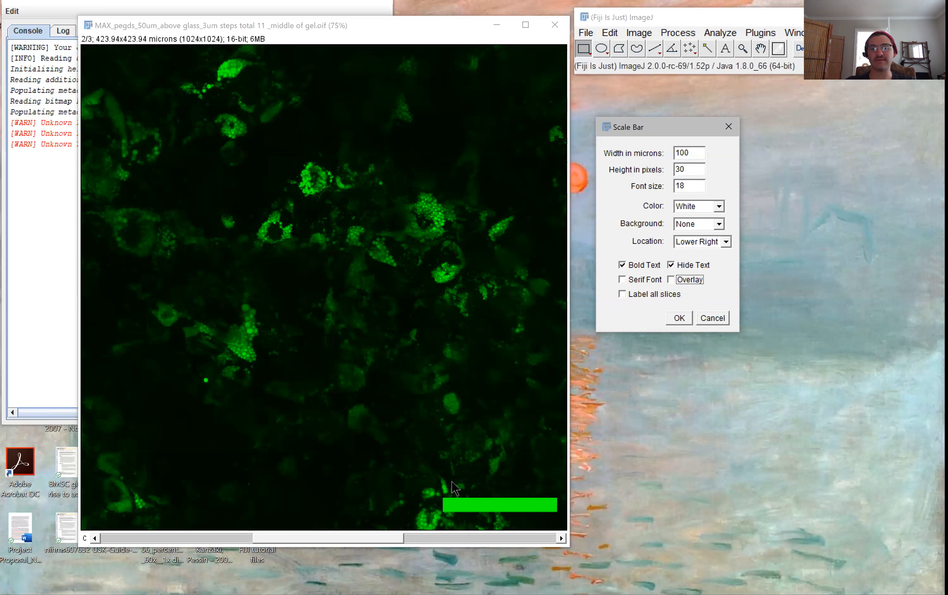
left_click(683, 279)
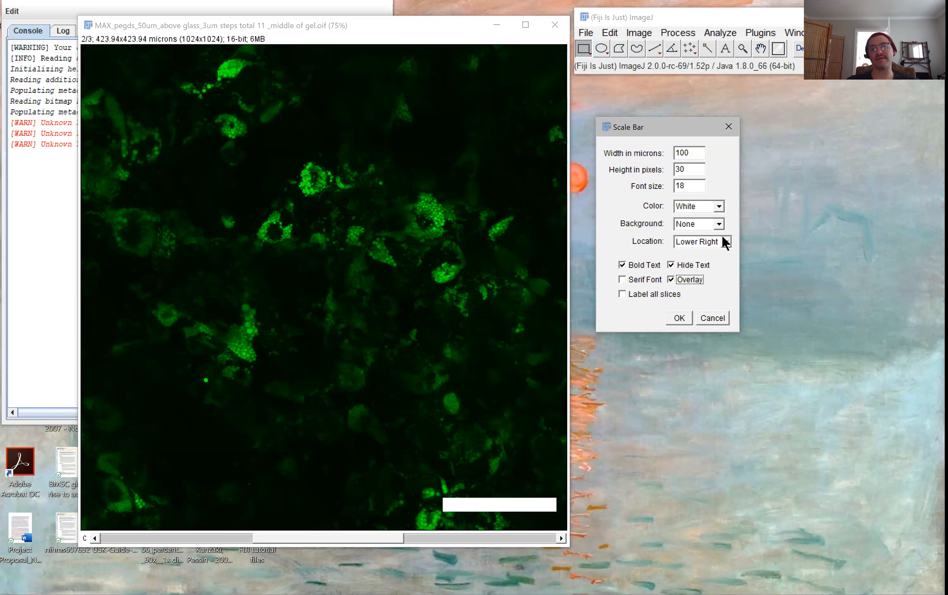
left_click(688, 279)
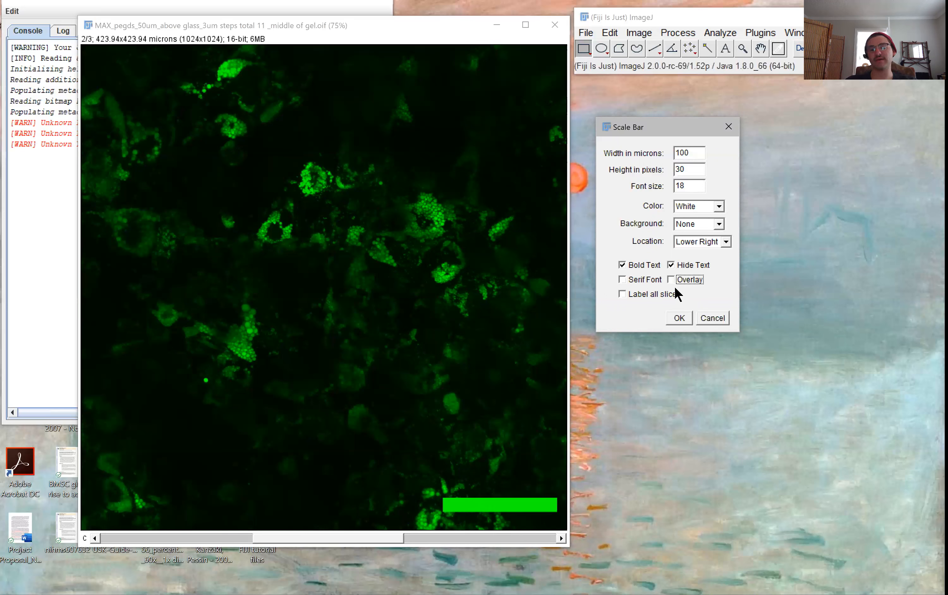
left_click(682, 280)
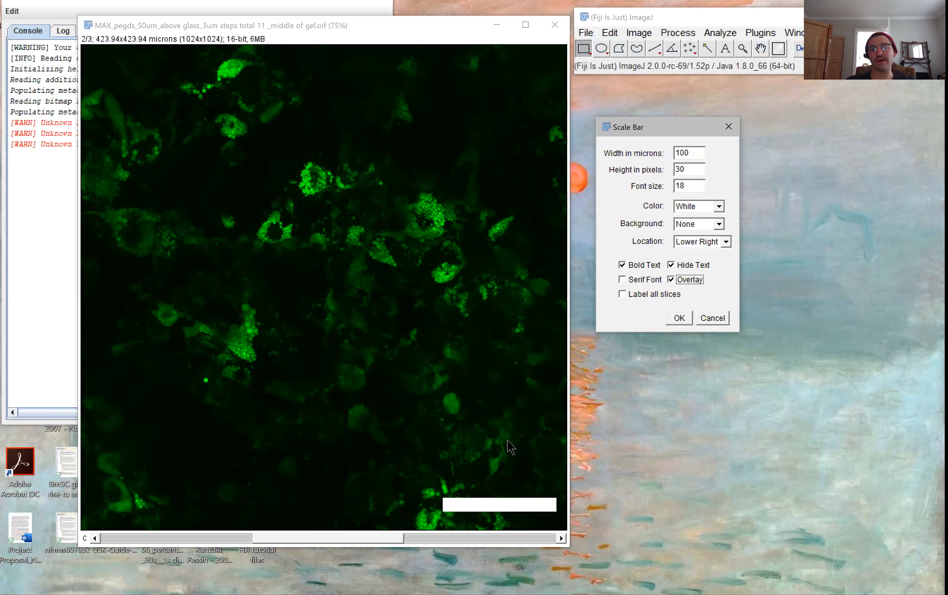
Apply the white overlay scale bar to the projection and look through its channels.
left_click(677, 319)
left_click_drag(367, 538, 348, 510)
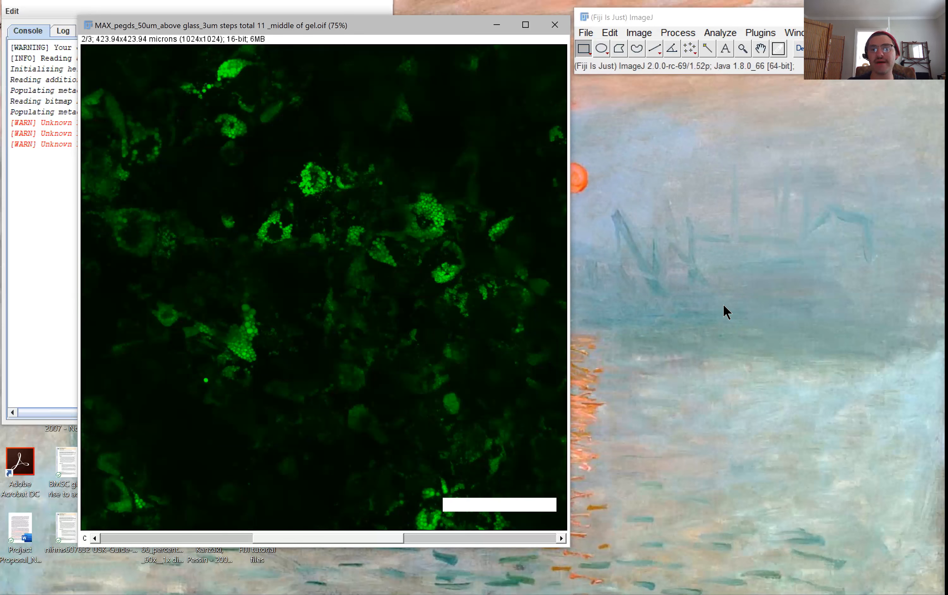
Split the maximum-intensity projection into separate channel images and move the green C2 image fully into view.
left_click(648, 32)
mouse_move(645, 37)
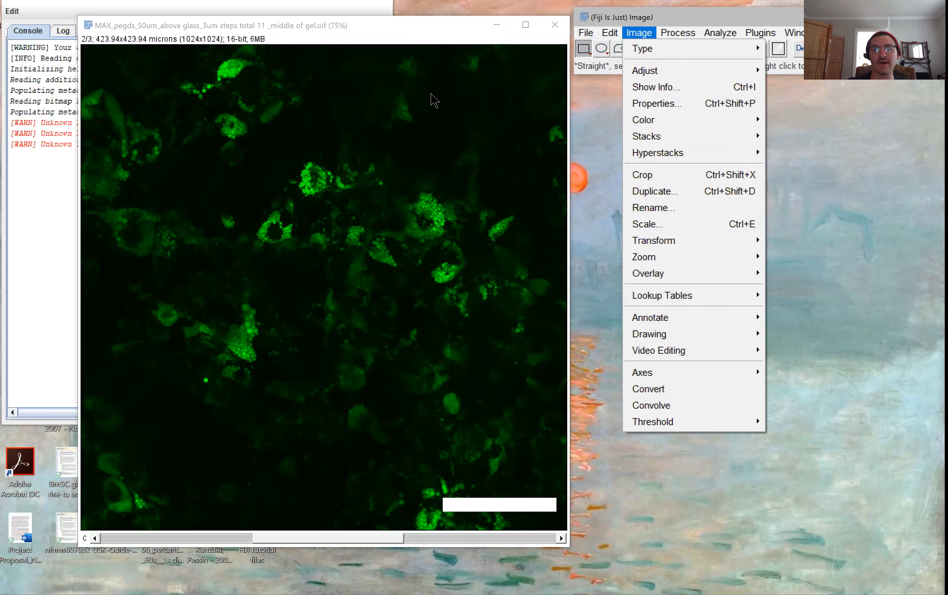
left_click(452, 30)
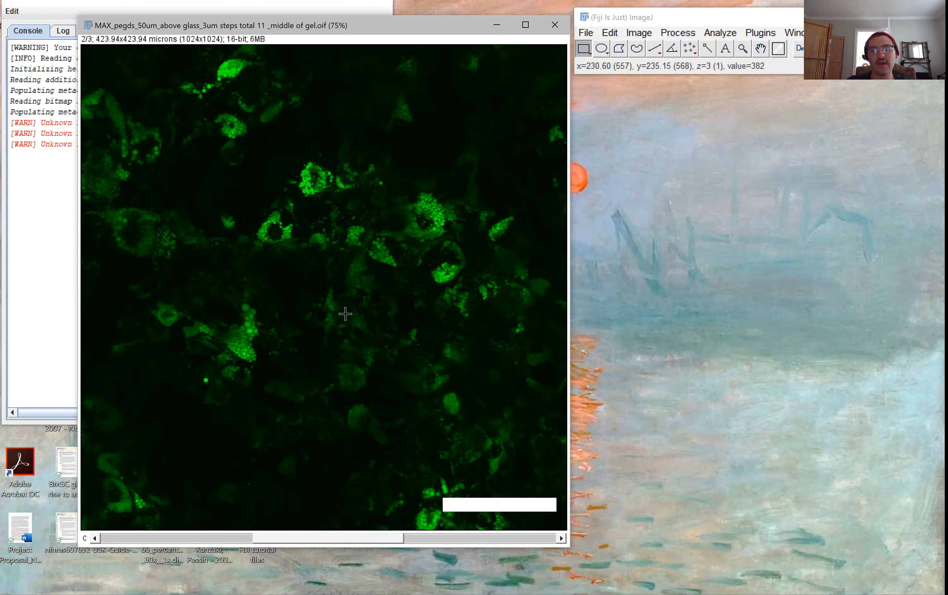
mouse_move(315, 537)
left_mouse_down()
mouse_move(144, 502)
mouse_move(323, 525)
mouse_move(224, 533)
mouse_move(301, 537)
left_mouse_up()
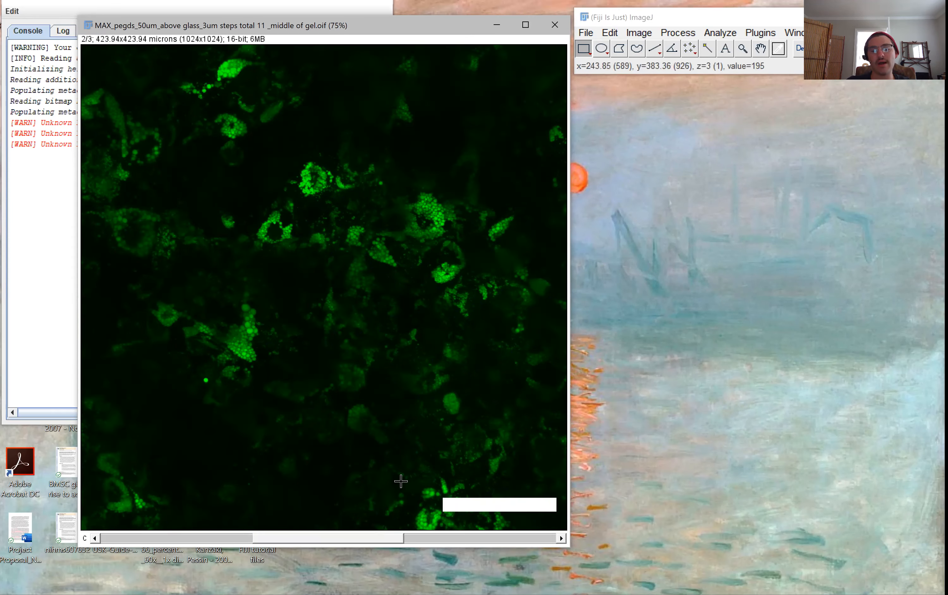
left_click(640, 30)
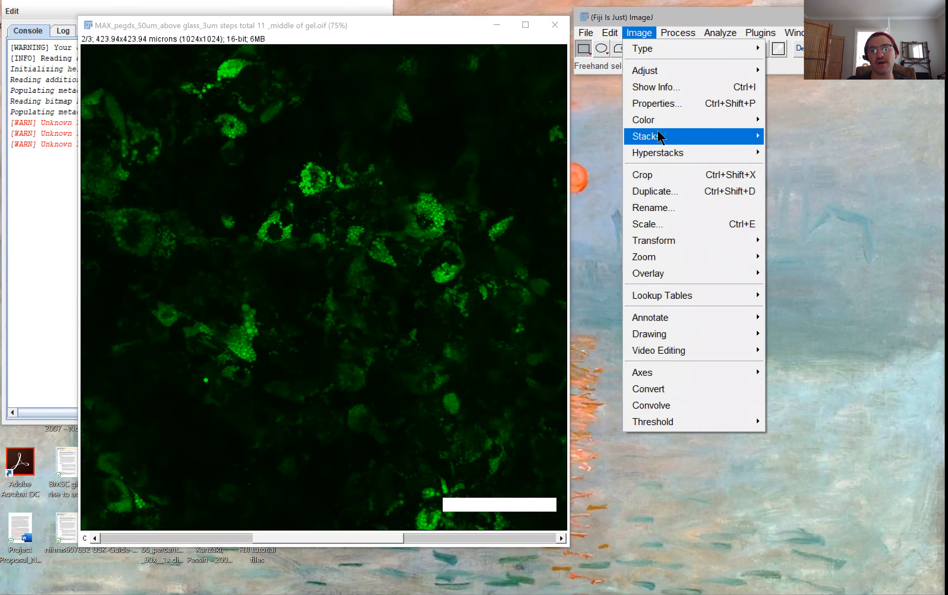
mouse_move(657, 122)
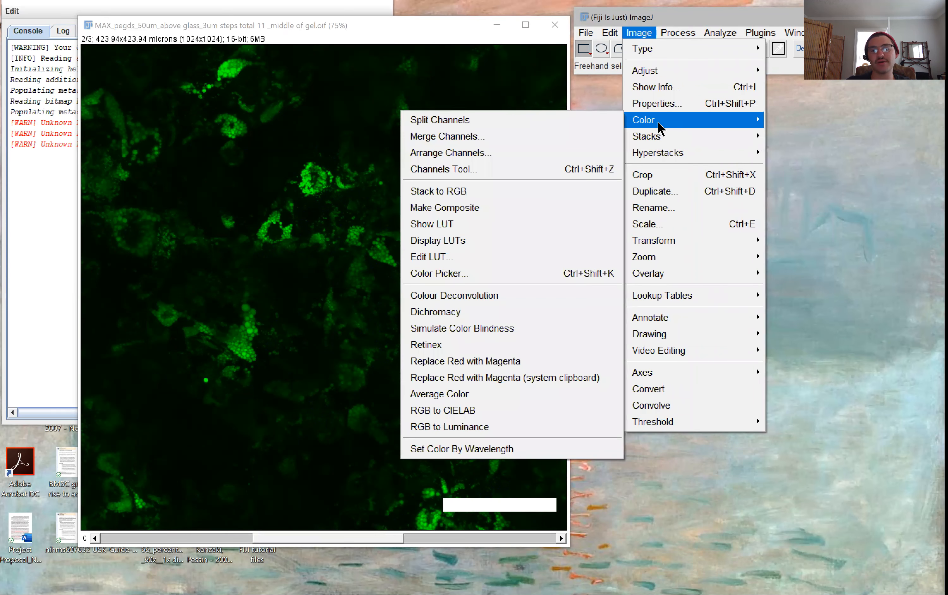
left_click(588, 125)
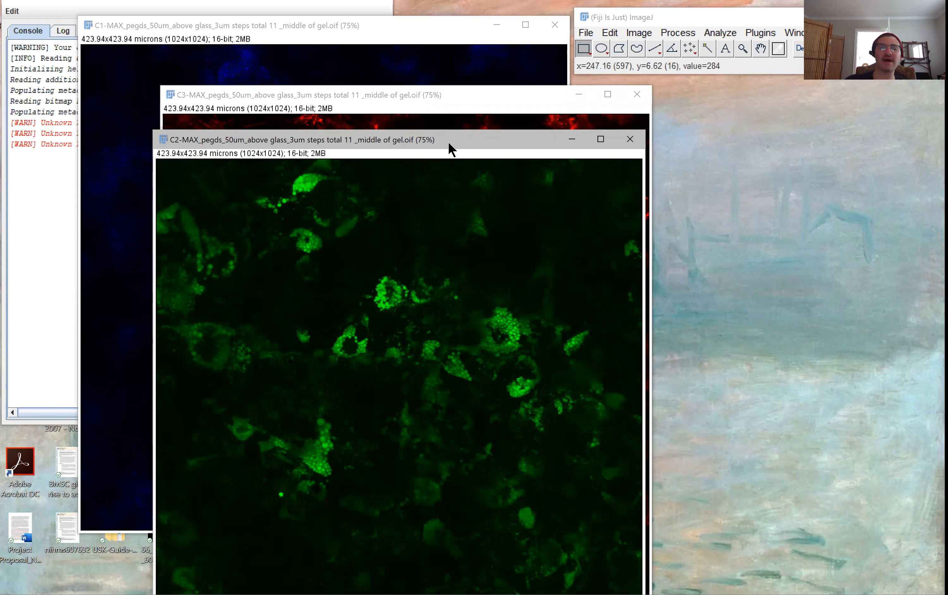
left_click_drag(508, 149, 456, 61)
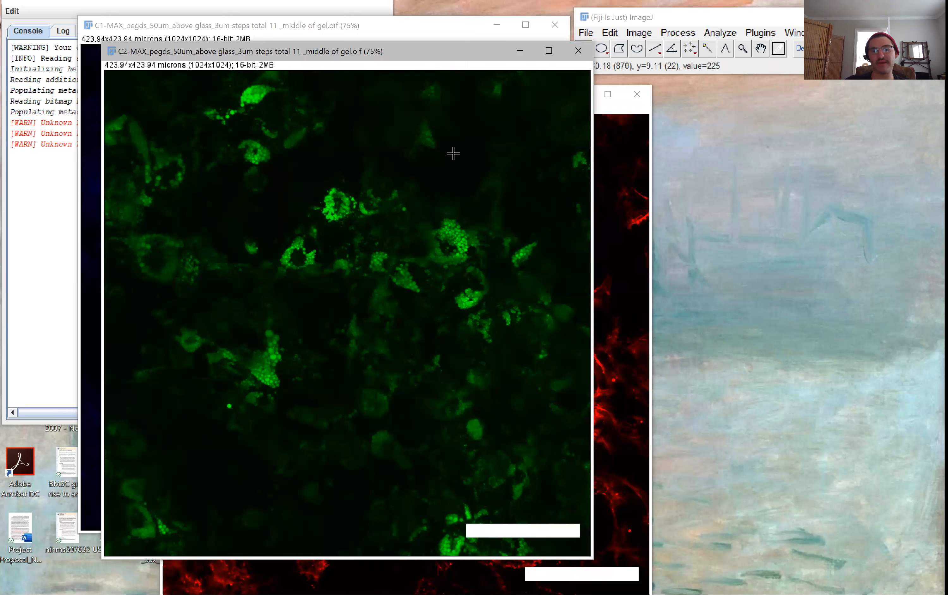
Start merging the split channels with Create composite turned off.
left_click(644, 31)
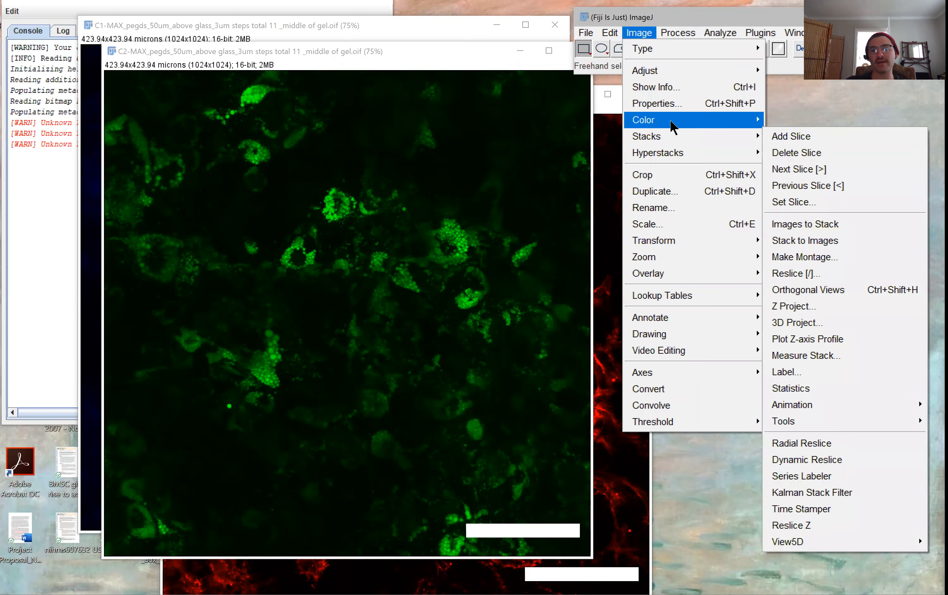
mouse_move(671, 120)
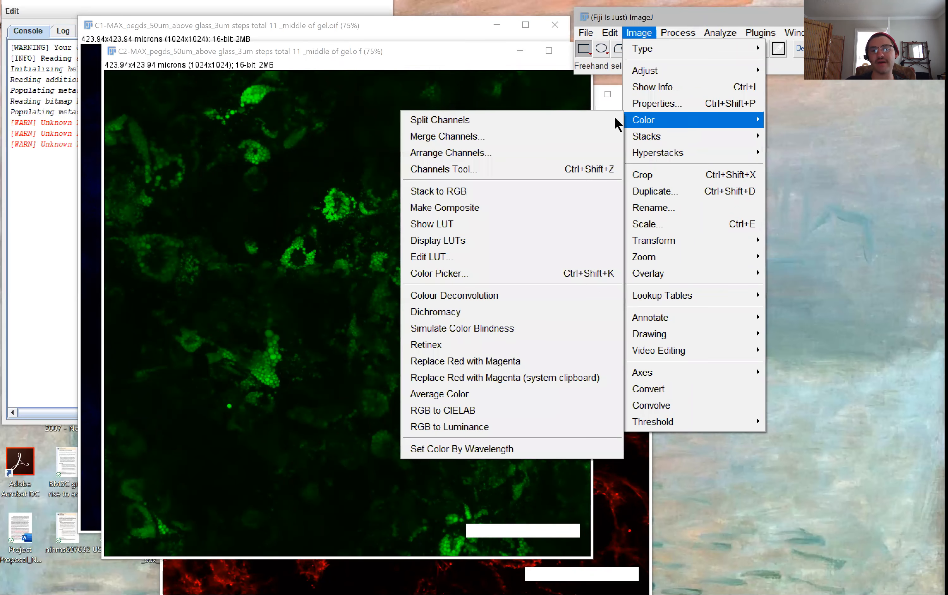
left_click(555, 136)
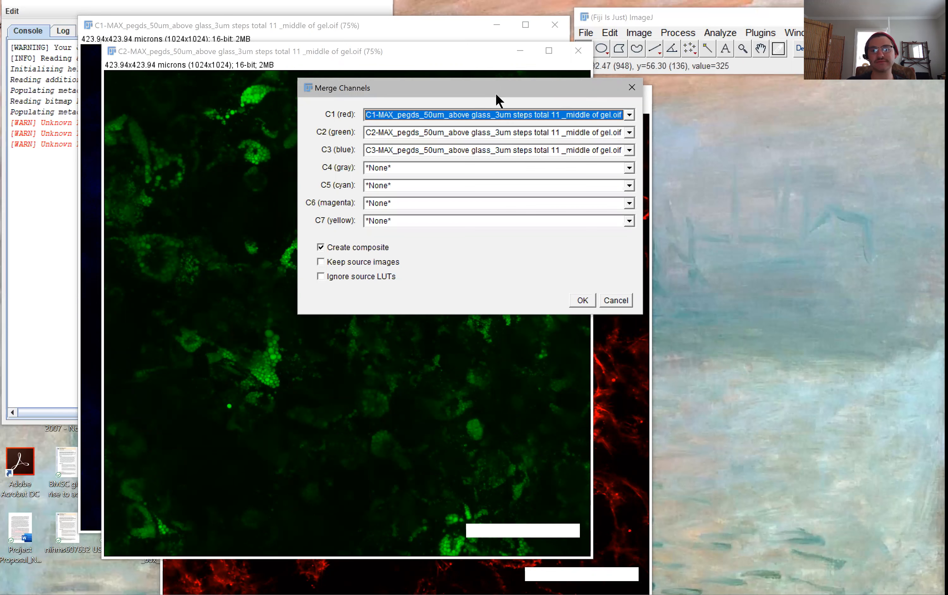
left_click_drag(496, 95, 595, 113)
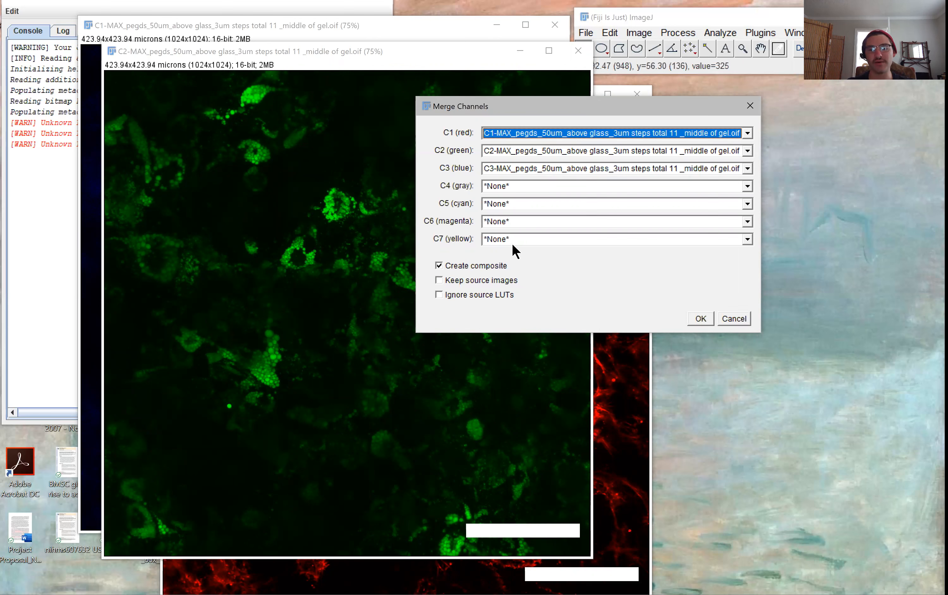
left_click(486, 266)
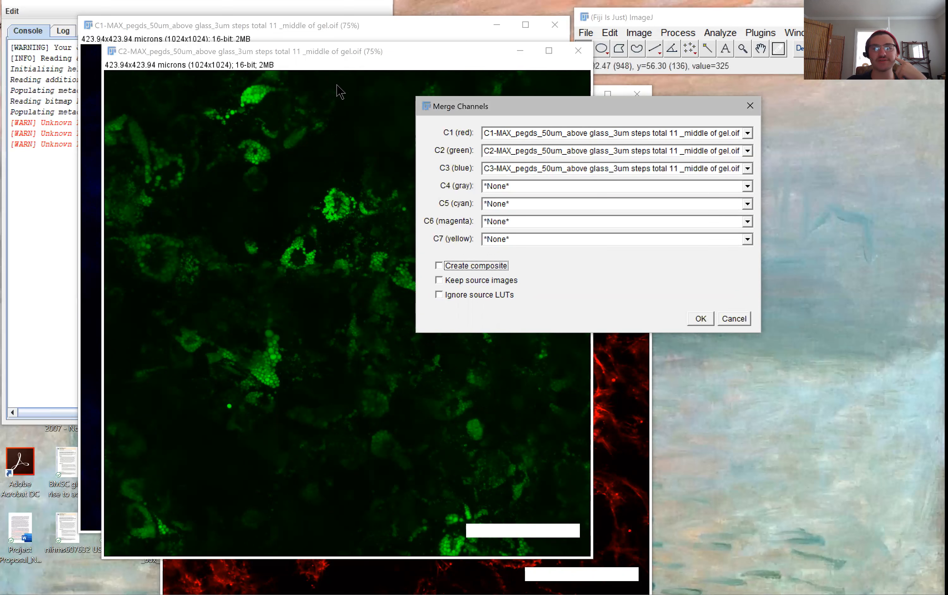
left_click_drag(502, 107, 588, 53)
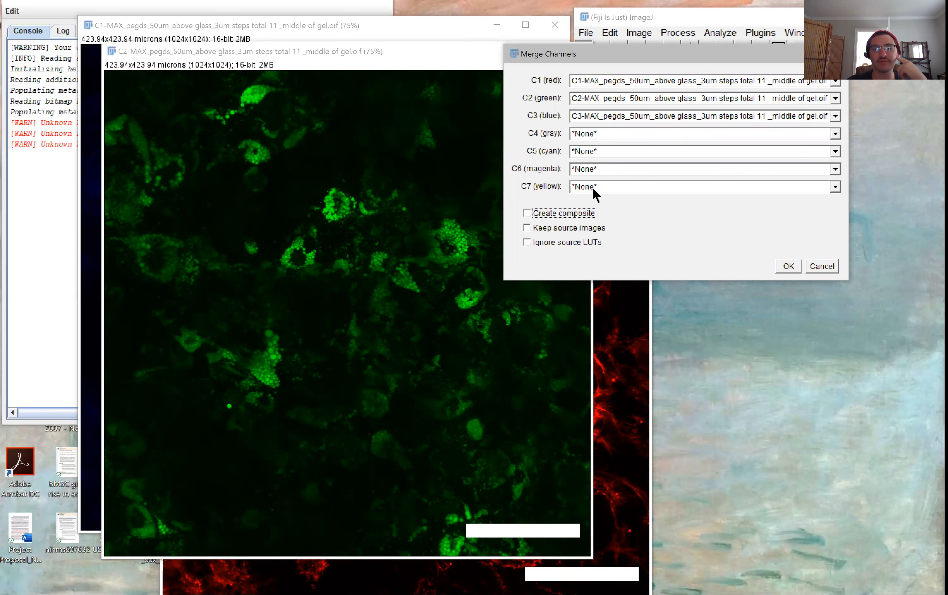
left_click_drag(607, 56, 527, 120)
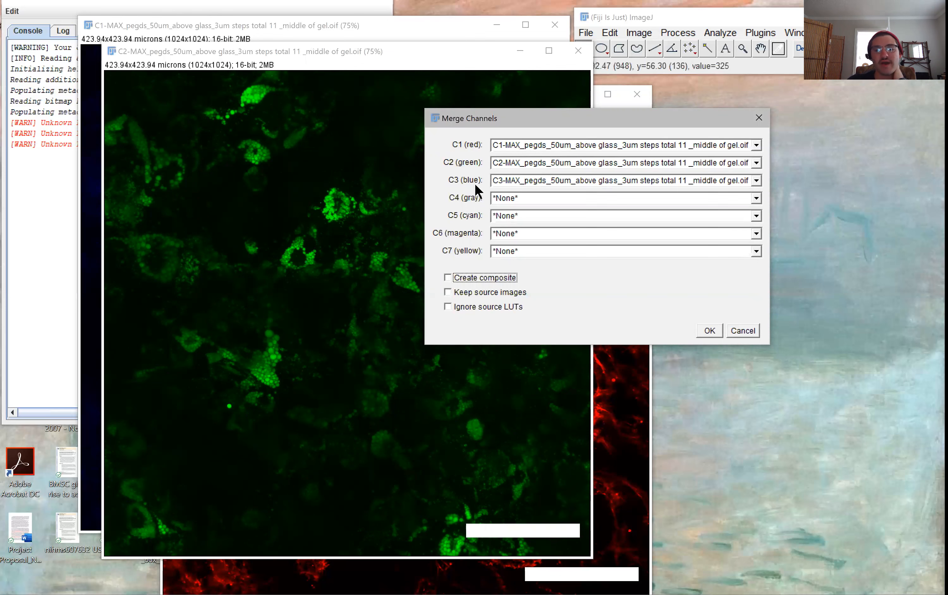
Assign the C1-MAX image to the blue channel and the C3-MAX image to the red channel of the merge.
left_click(526, 180)
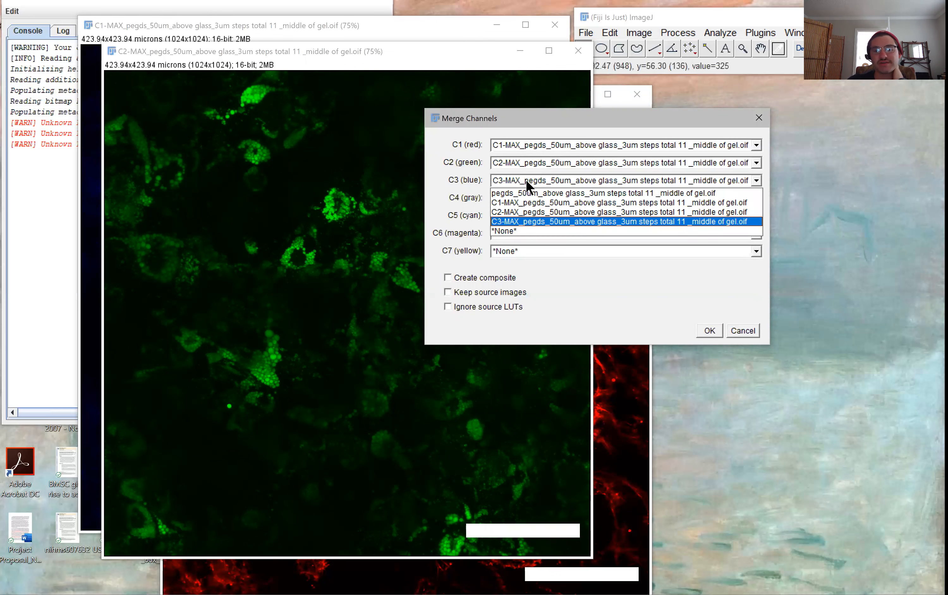
left_click(520, 203)
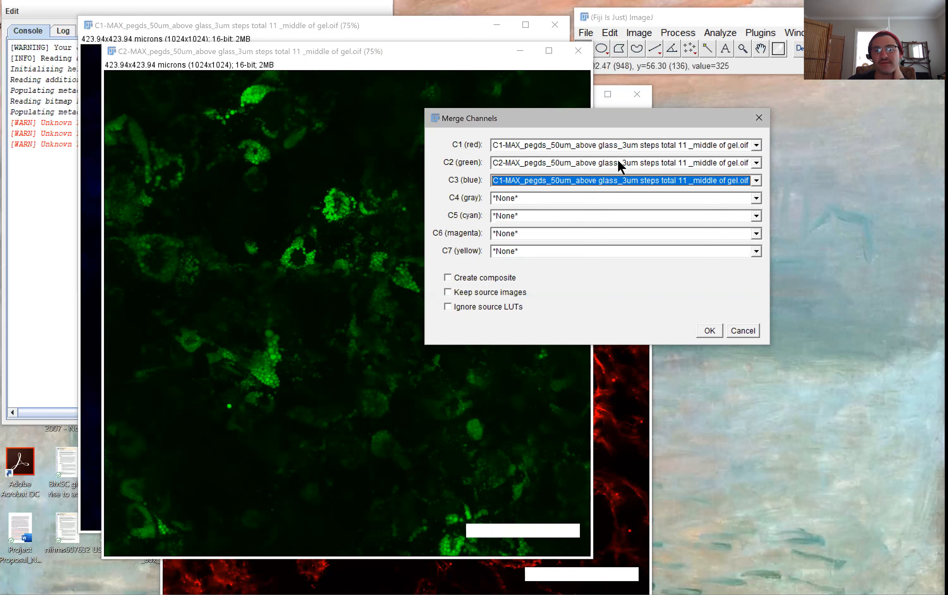
left_click(585, 145)
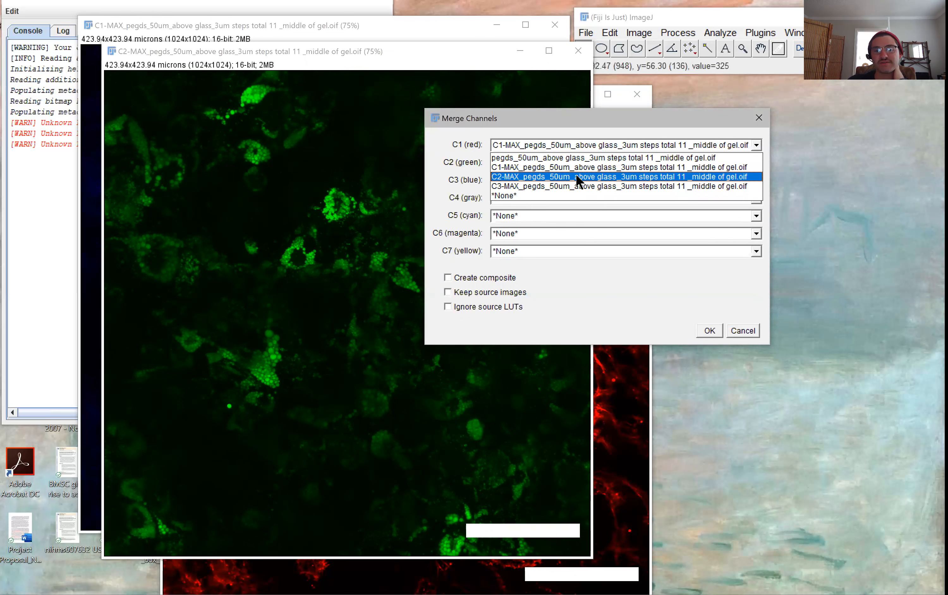
left_click(579, 166)
left_click(550, 144)
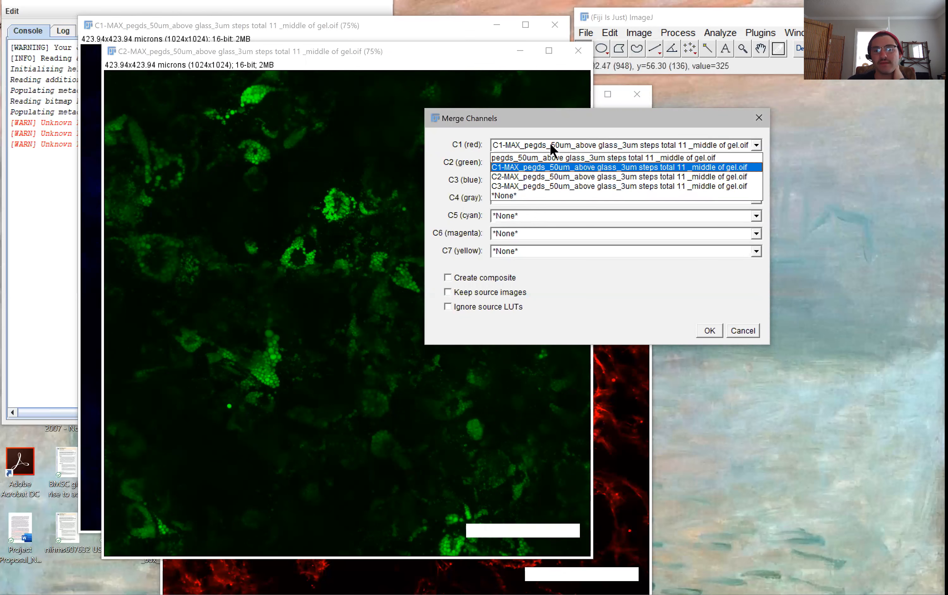
left_click(546, 184)
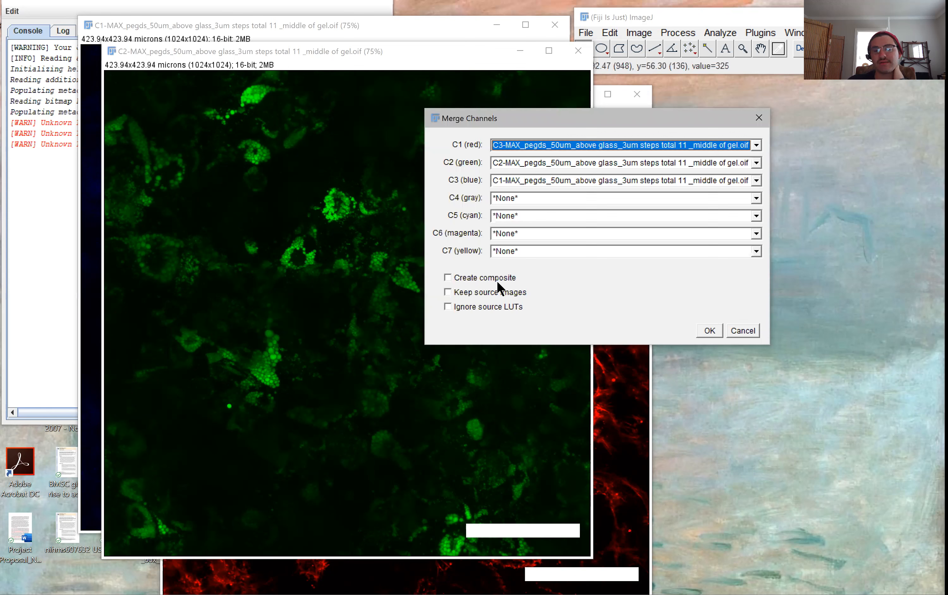
Create the merged RGB image from the three assigned channels and split it into separate red, green and blue images.
left_click(713, 331)
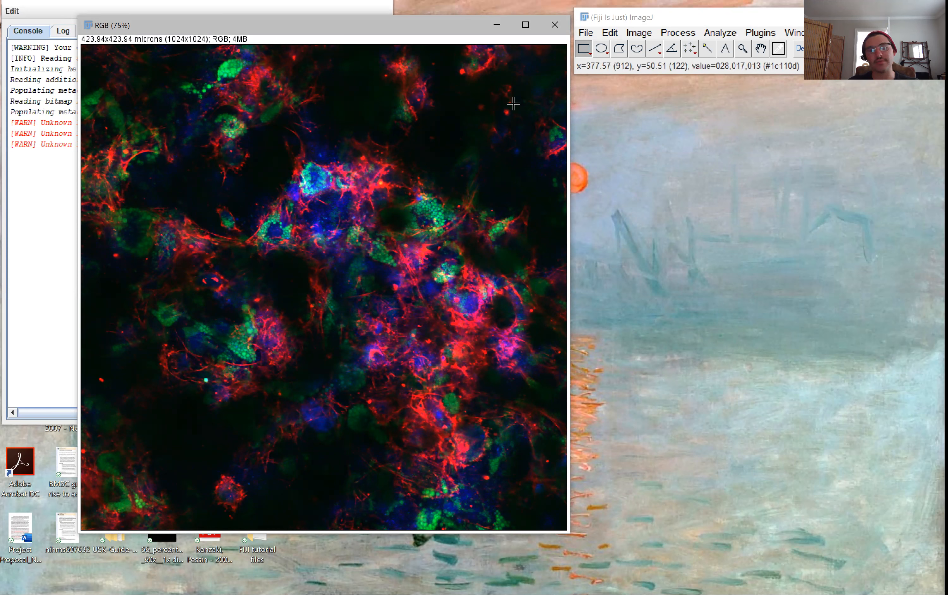
left_click(645, 32)
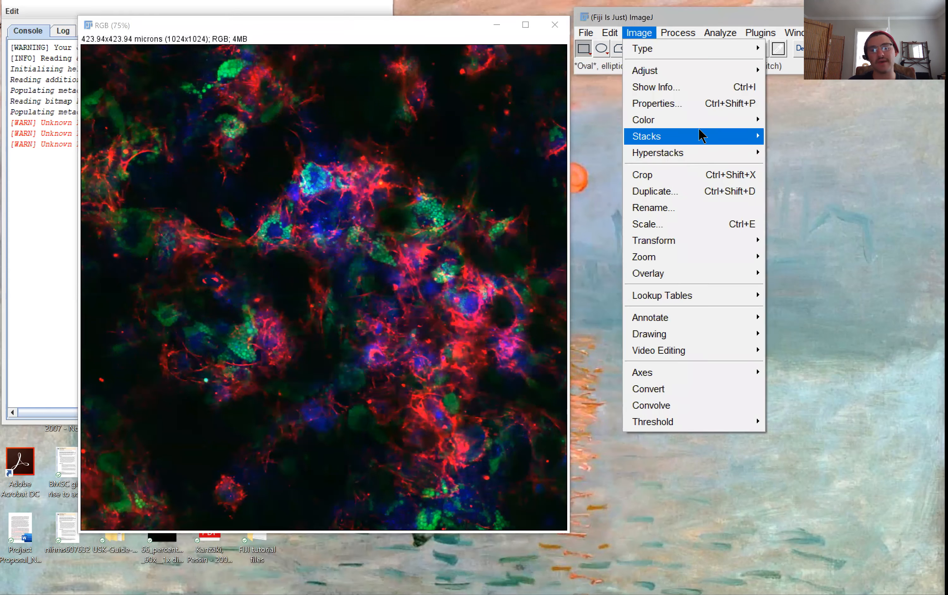
mouse_move(693, 120)
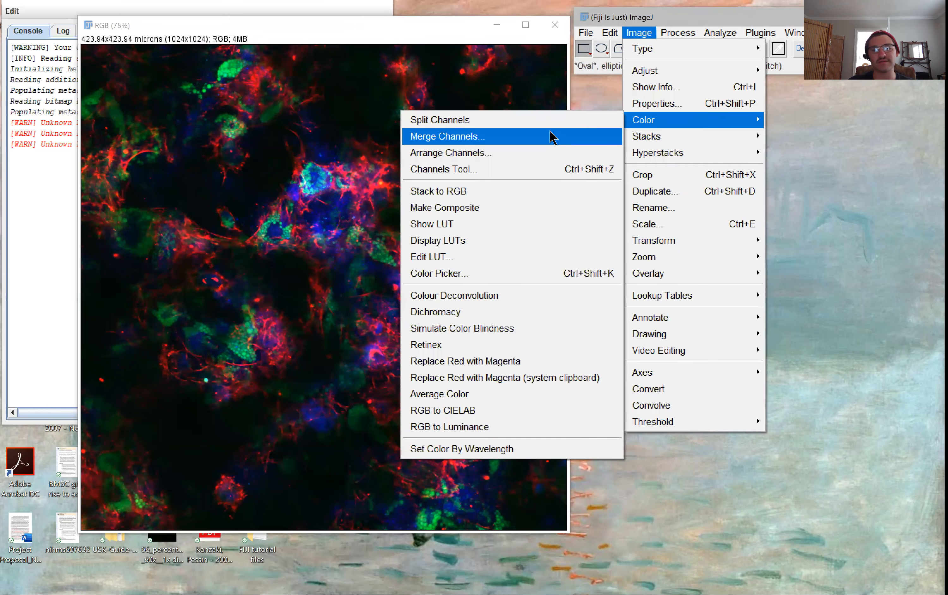
left_click(551, 122)
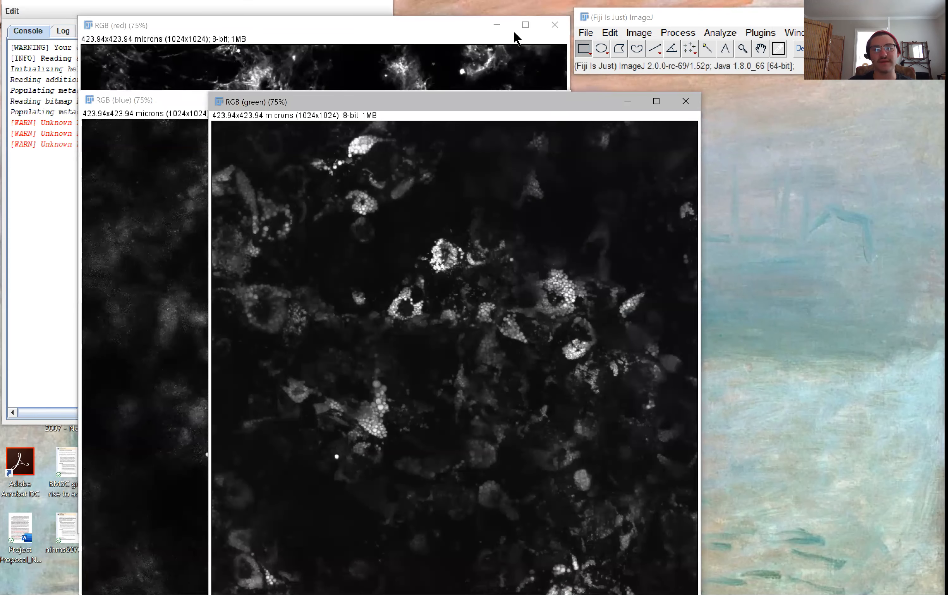
Close the red, green and blue split images and bring back the original pegds z-stack window.
left_click(552, 26)
left_click(685, 101)
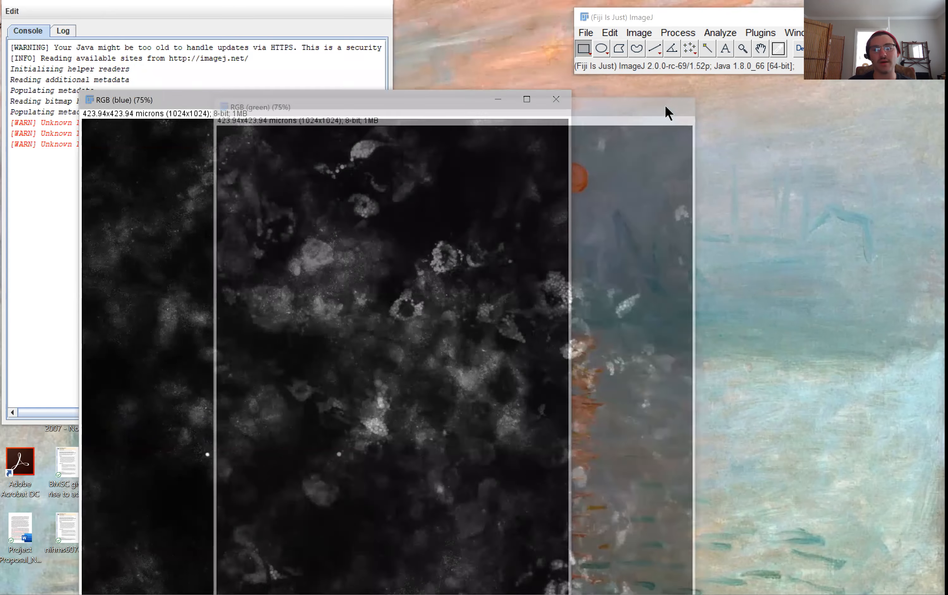
left_click(556, 100)
left_click(670, 594)
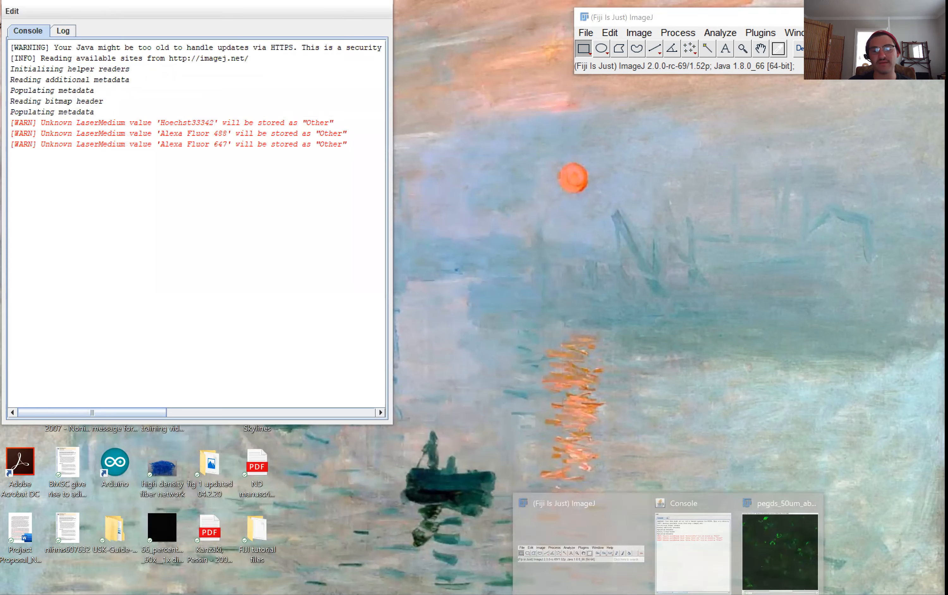
left_click(778, 558)
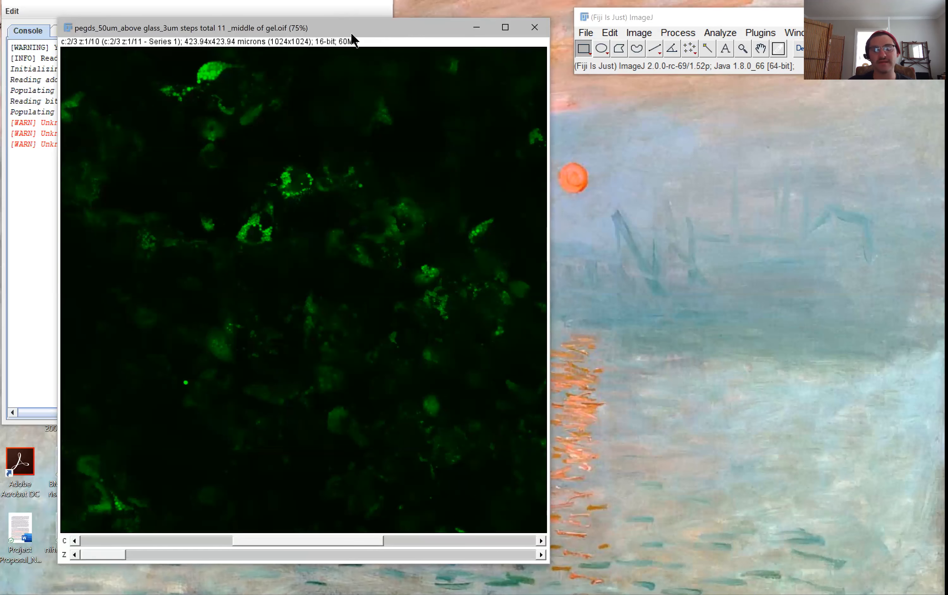
left_click_drag(384, 36, 384, 31)
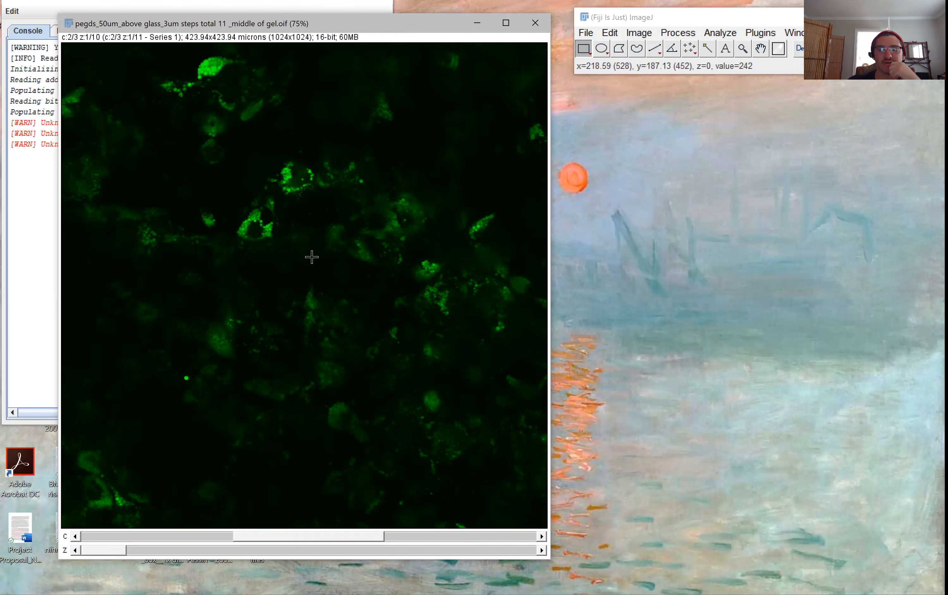
Examine the bright green cells near the upper edge and centre of the z-stack slice up close, returning to the 75% view.
scroll(312, 257, "up", 3)
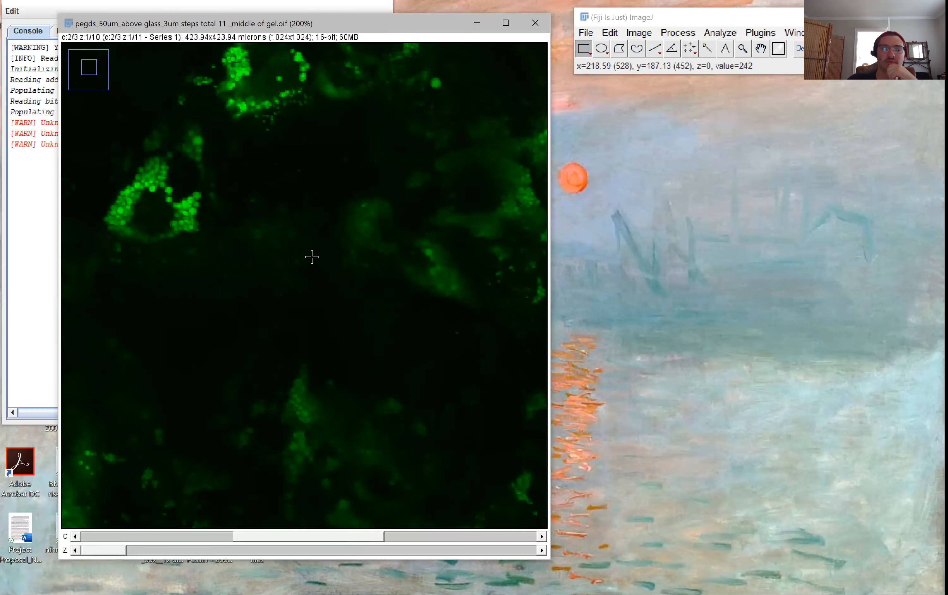
scroll(312, 257, "down", 3)
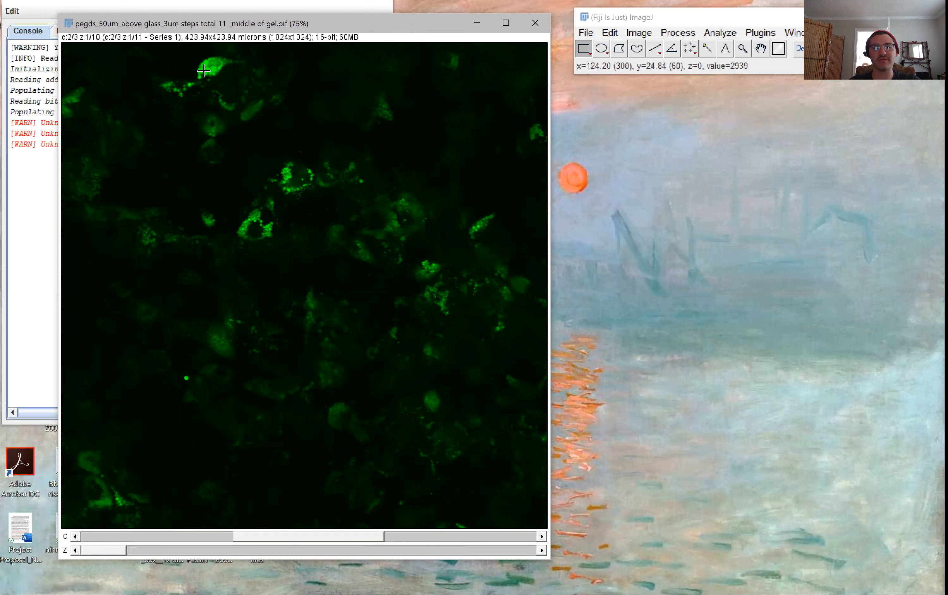
key("plus")
key("plus")
key("plus")
key("plus")
key("plus")
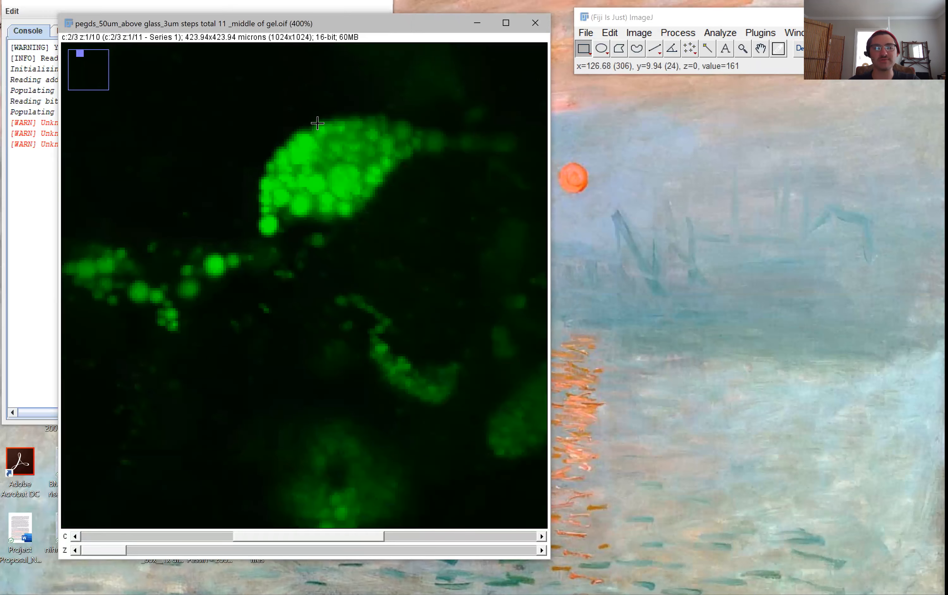
key("minus")
key("minus")
key("minus")
key("minus")
key("minus")
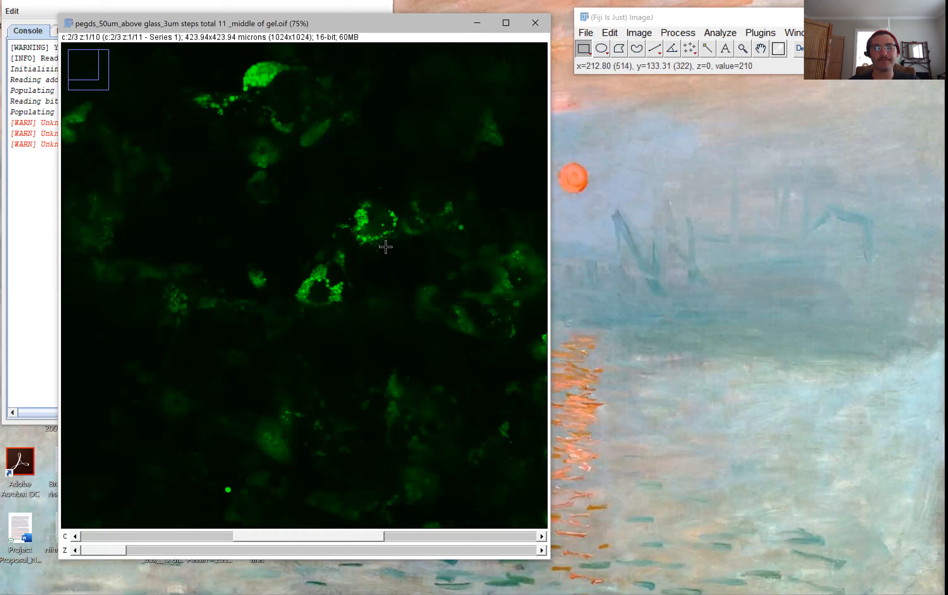
key("plus")
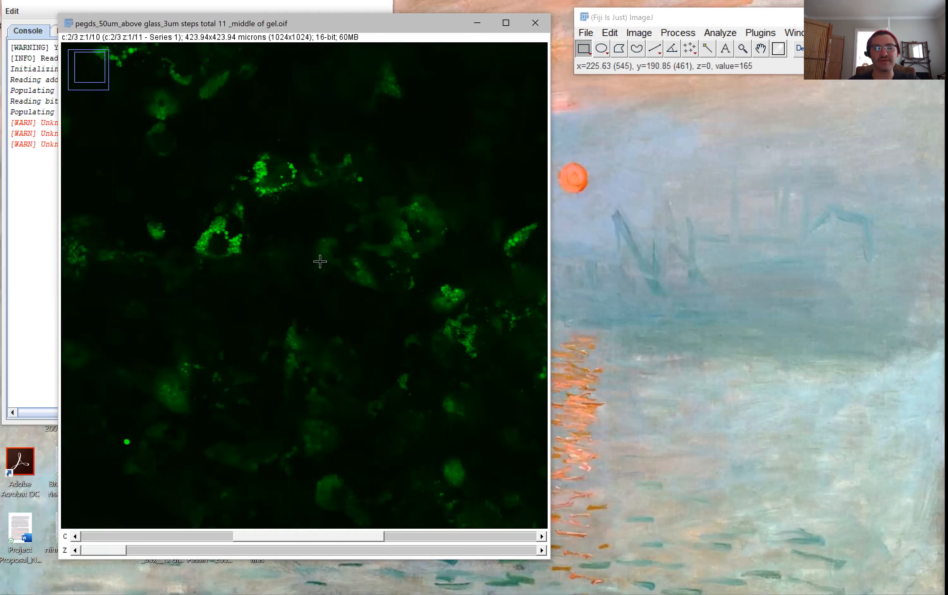
key("plus")
key("plus")
key("plus")
key("plus")
key("minus")
key("minus")
key("minus")
key("minus")
key("minus")
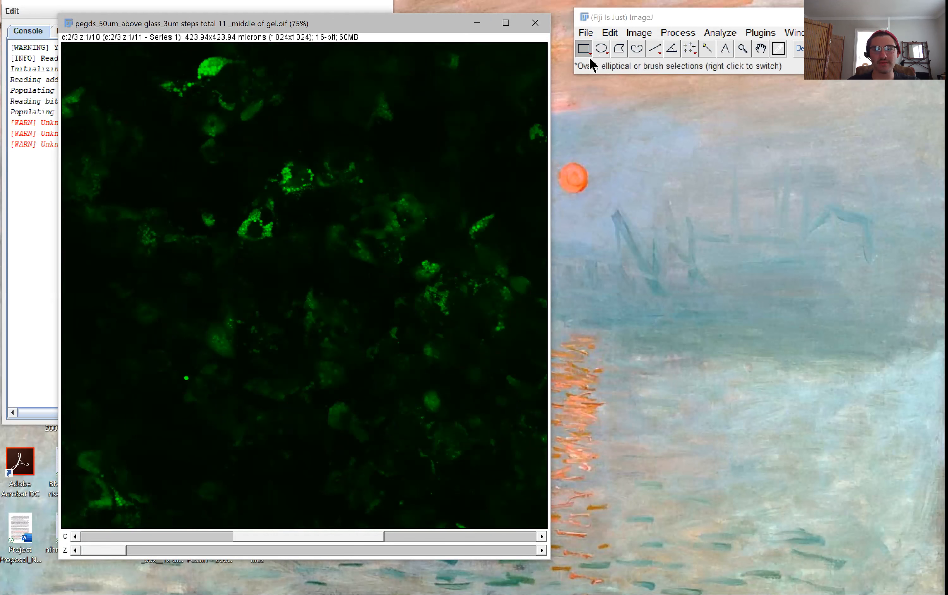
Move the ImageJ toolbar window slightly and draw a rectangular selection around the cells in the upper-left part of the slice.
left_click(630, 19)
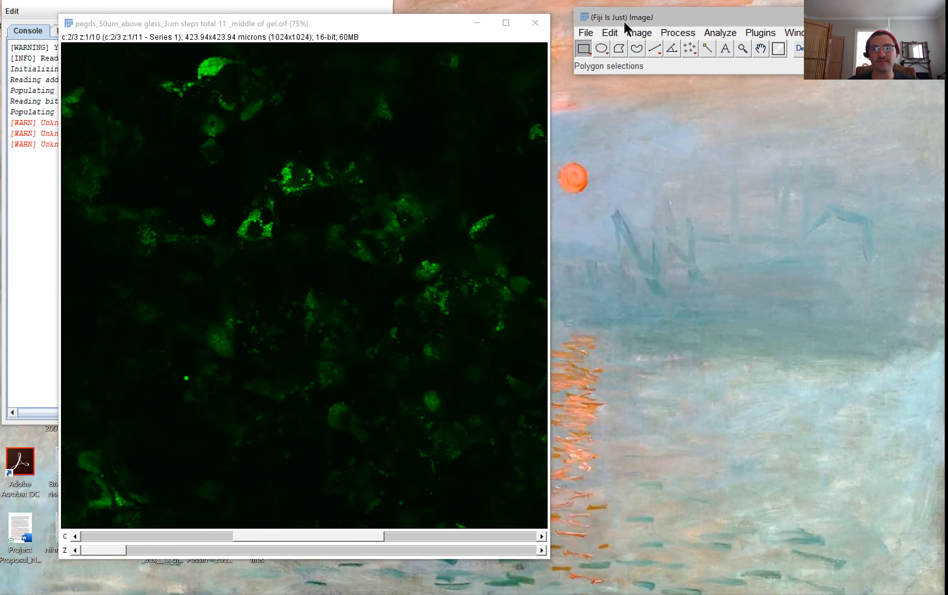
left_click_drag(624, 22, 618, 24)
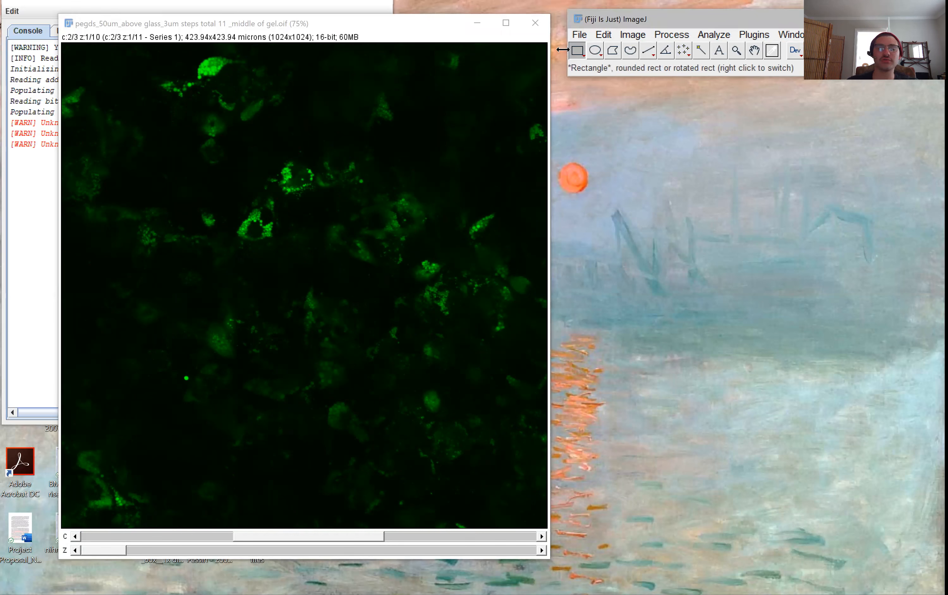
left_click(132, 81)
left_click_drag(122, 77, 340, 239)
left_click_drag(370, 281, 369, 282)
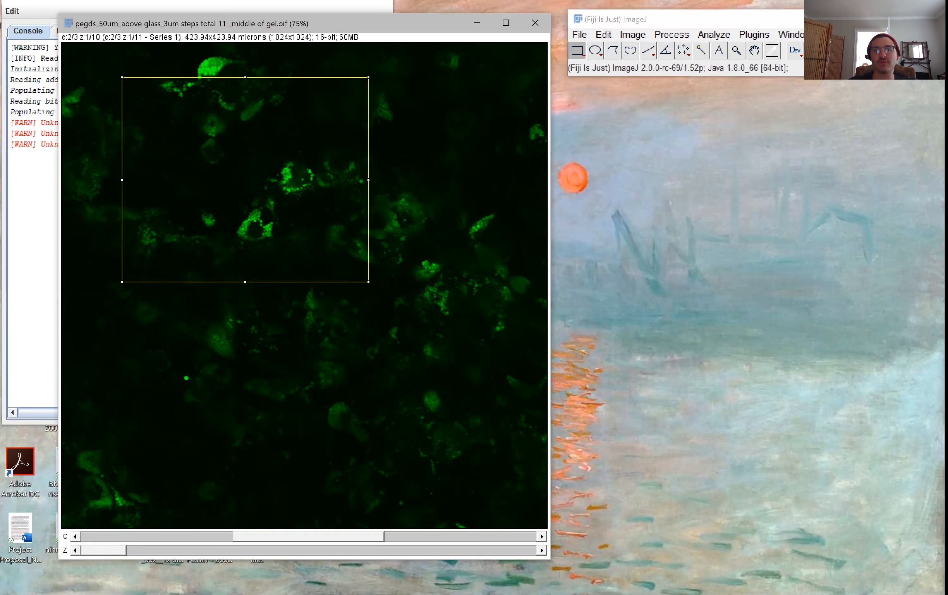
Look through the variants of the Rectangle and Oval selection tools, leaving the selection brush disabled.
right_click(581, 58)
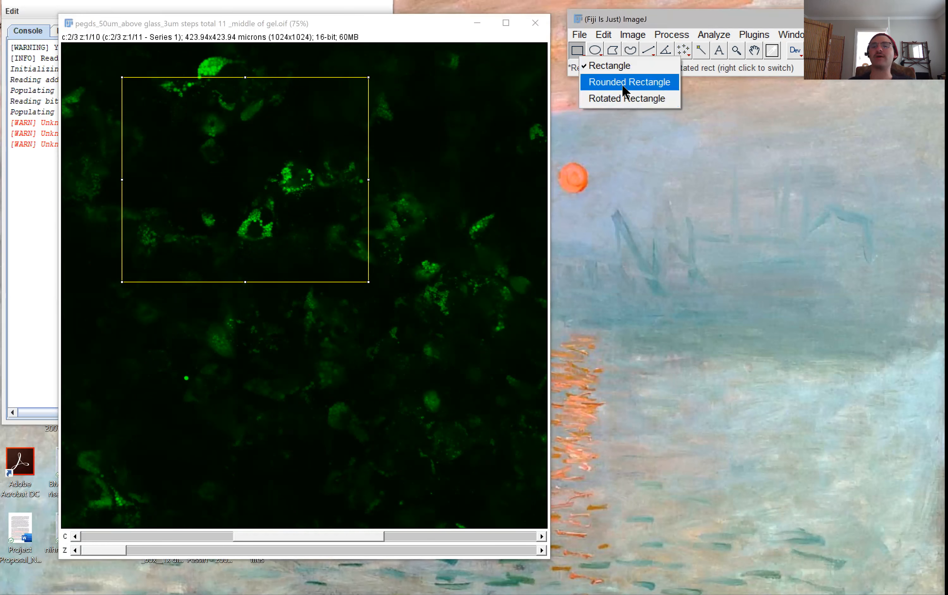
left_click(595, 50)
double_click(596, 50)
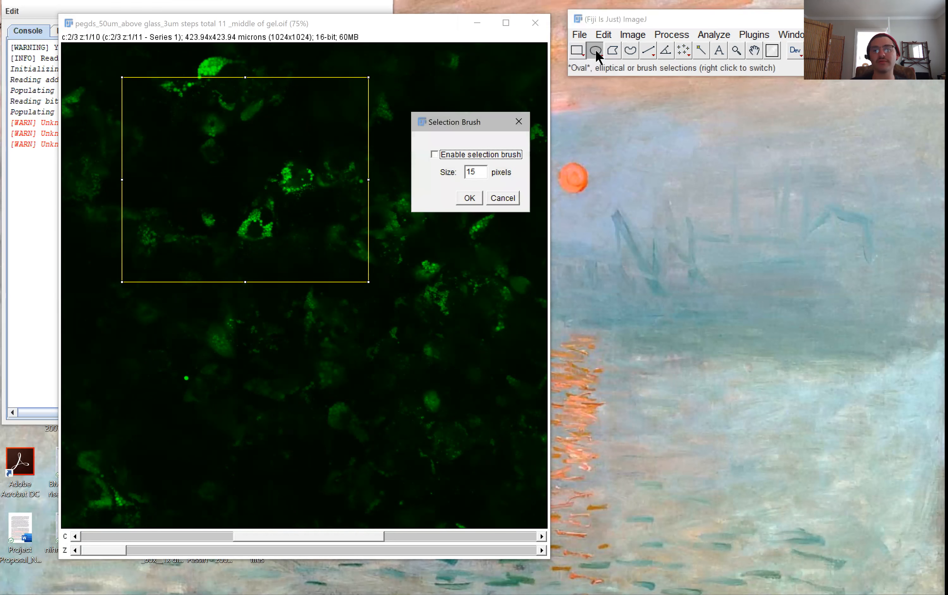
left_click(519, 120)
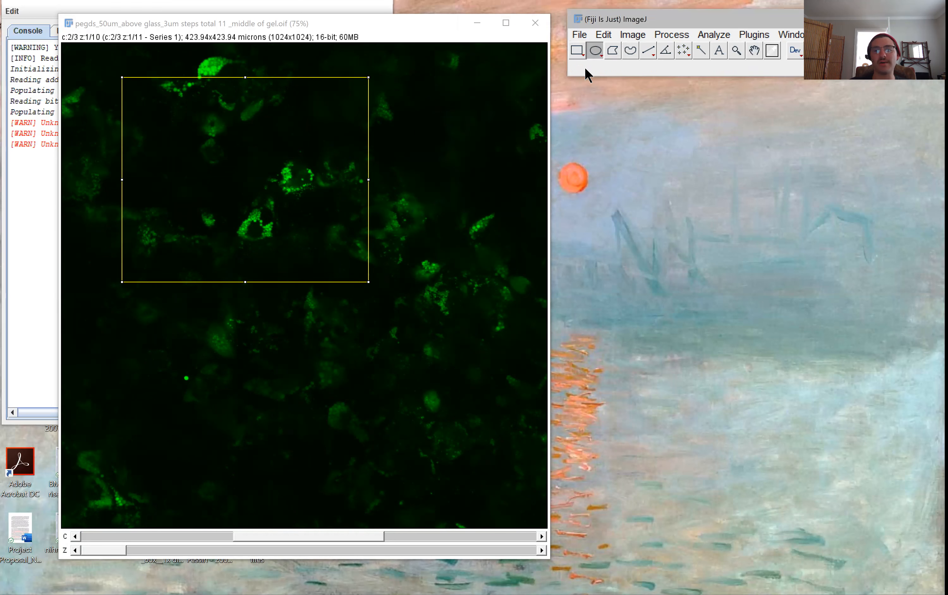
right_click(597, 50)
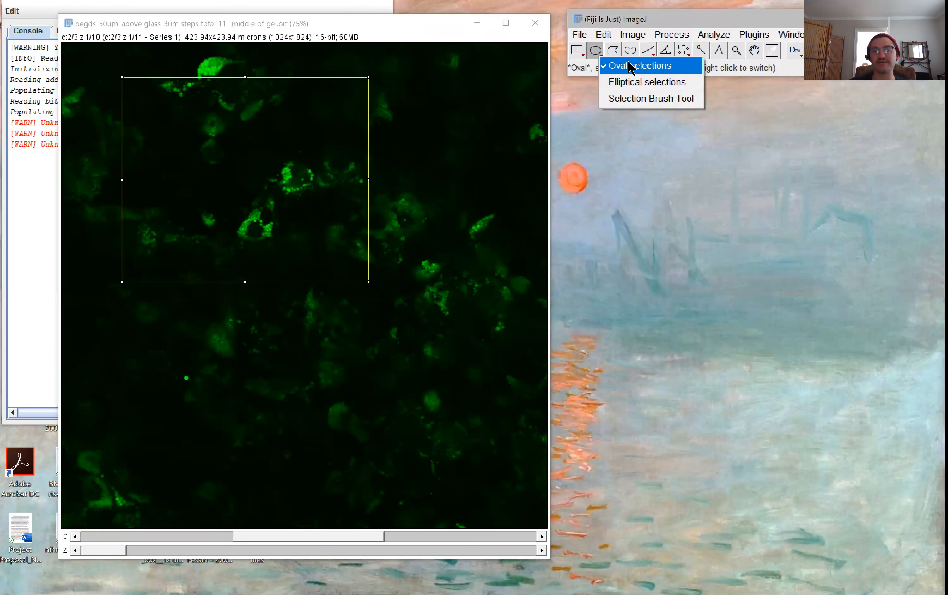
Draw a closed five-sided polygon selection around the faint cells in the upper-right part of the slice.
left_click(614, 51)
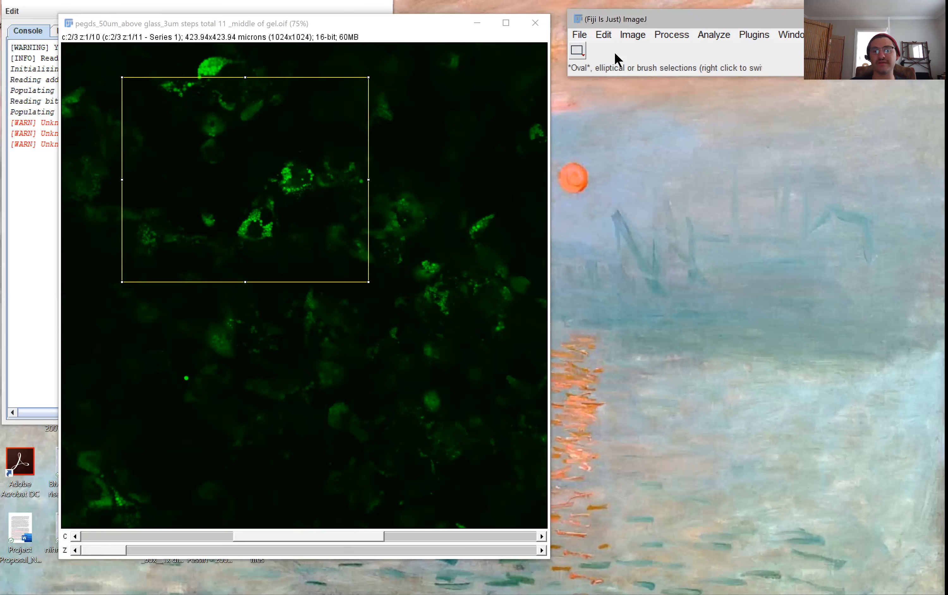
left_click(458, 120)
left_click(448, 124)
left_click(343, 133)
left_click(344, 235)
left_click(412, 259)
left_click(462, 220)
left_click(448, 124)
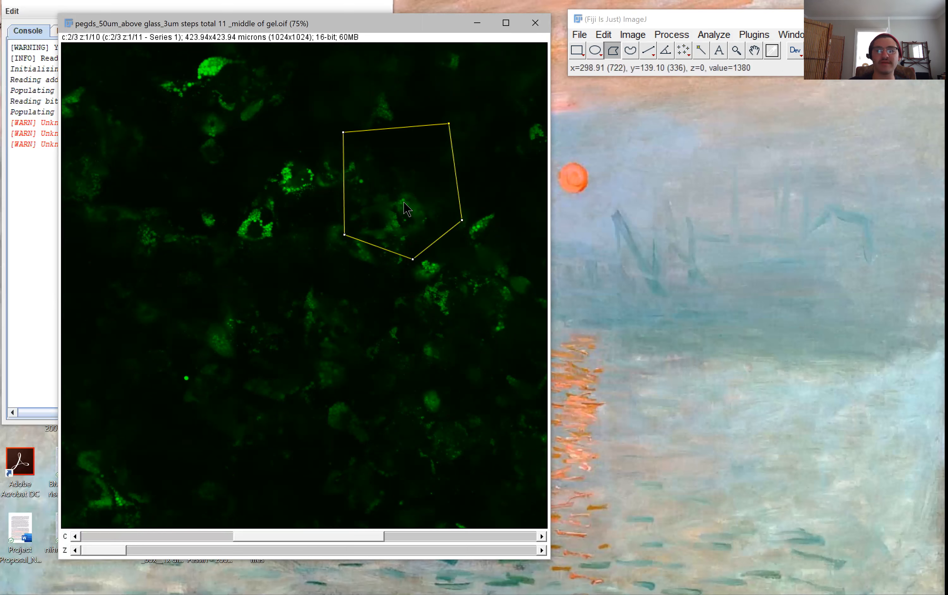
Draw a looping freehand selection over the cells left of and around the slice's centre.
scroll(407, 209, "up", 5)
scroll(407, 208, "down", 3)
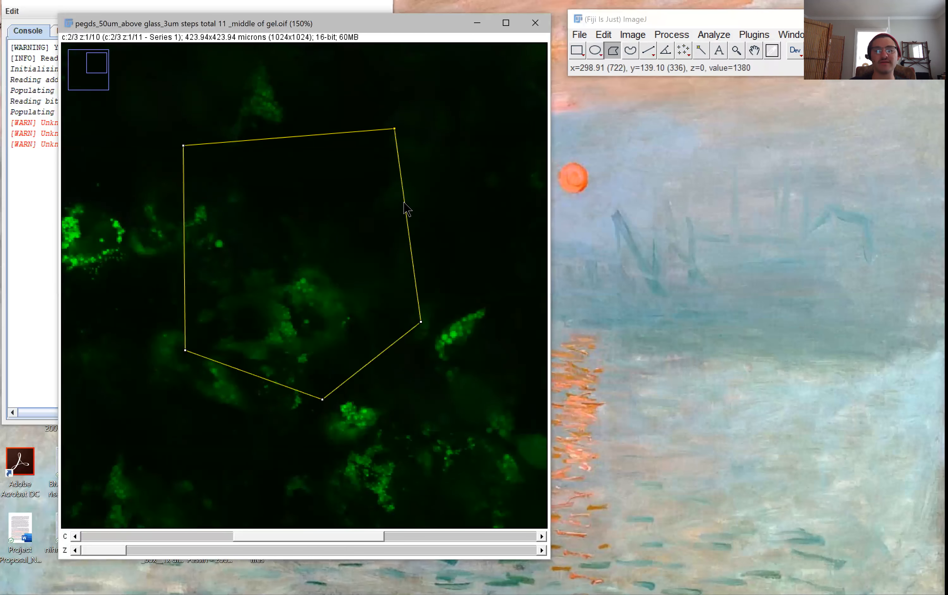
scroll(405, 204, "down", 2)
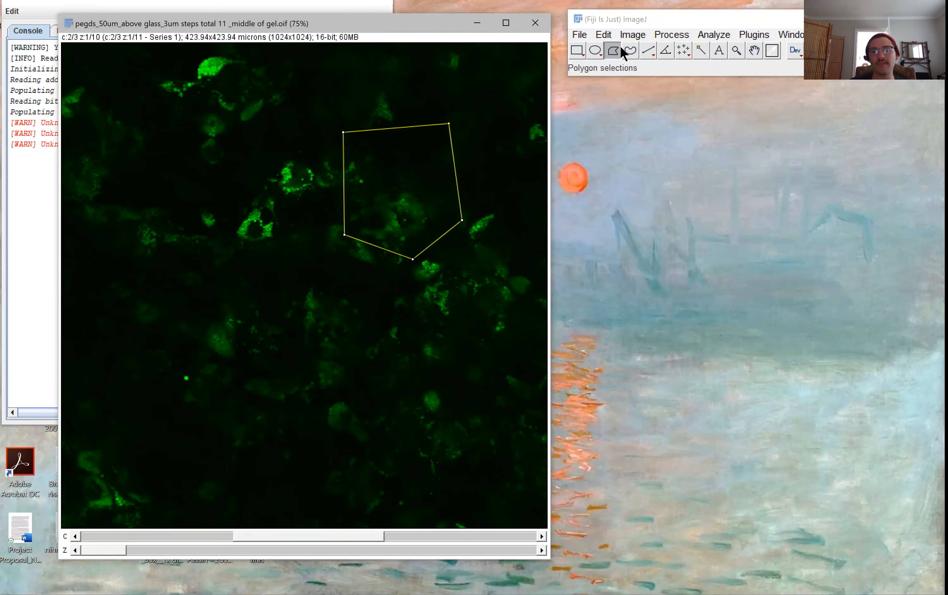
left_click(629, 50)
mouse_move(176, 181)
left_mouse_down()
mouse_move(195, 295)
mouse_move(349, 203)
mouse_move(302, 127)
left_mouse_up()
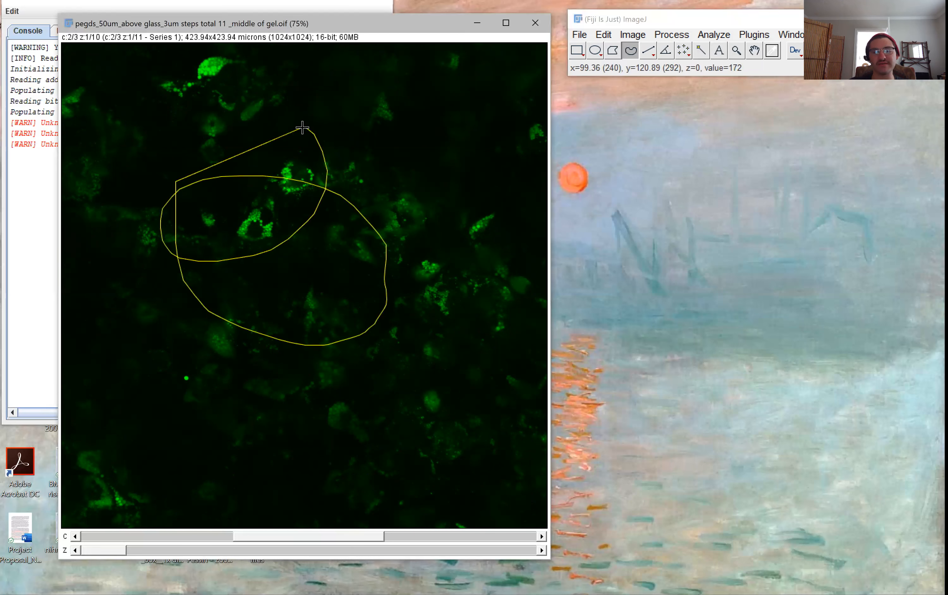
Draw an open segmented line of three segments, starting at the bright cell above the slice's centre.
left_click(649, 50)
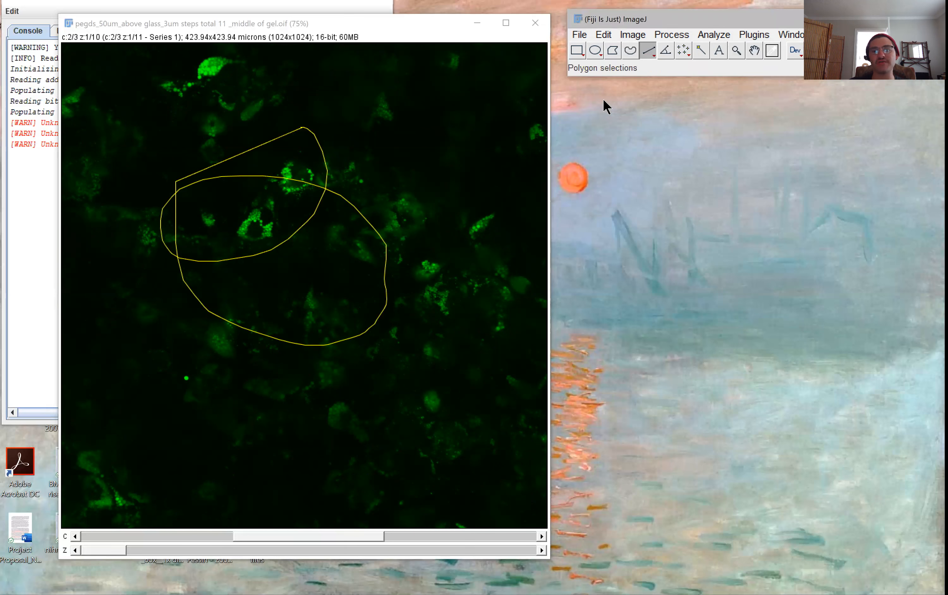
right_click(647, 49)
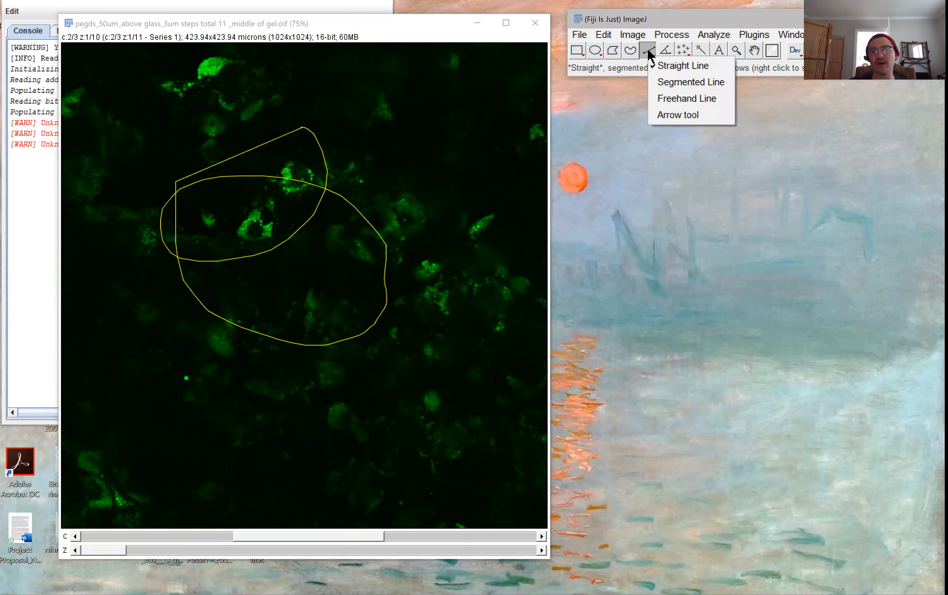
left_click(665, 81)
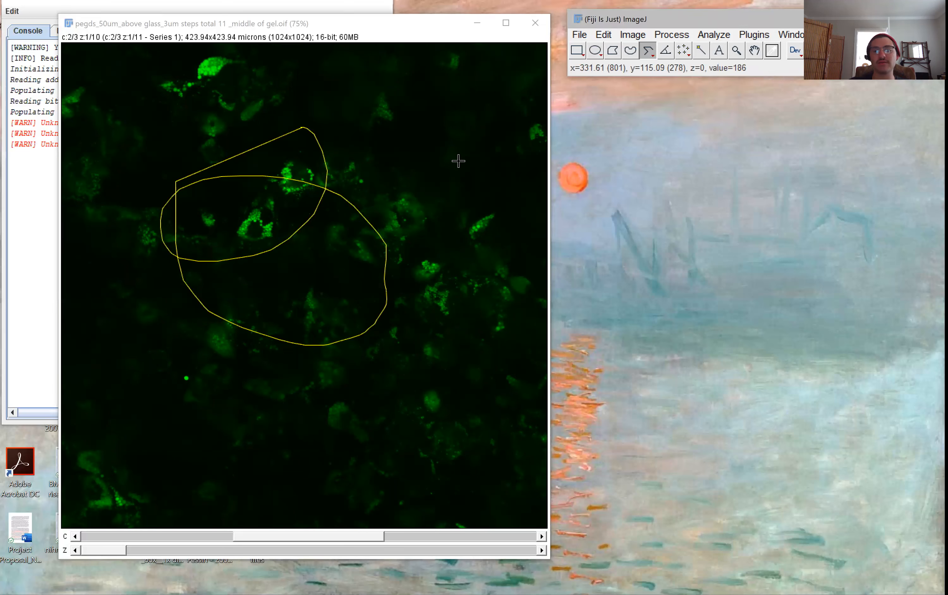
left_click(459, 160)
left_click(309, 173)
left_click(457, 187)
left_click(426, 297)
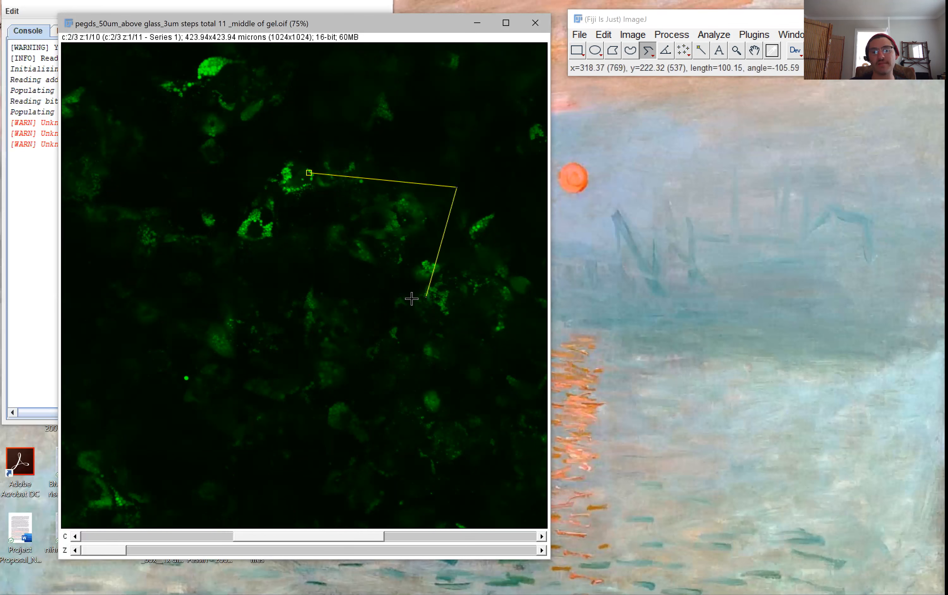
double_click(299, 271)
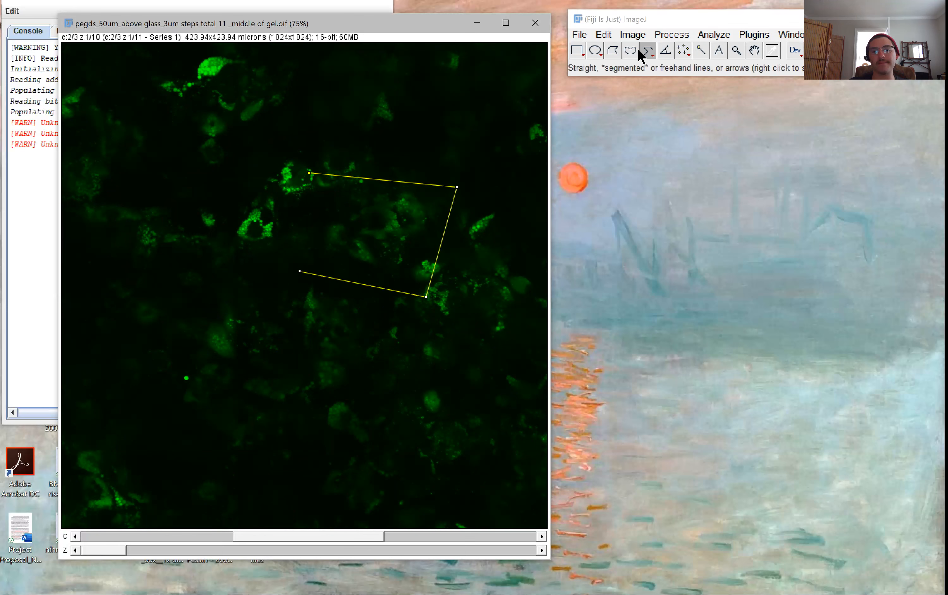
Draw an acute angle with the Angle tool, placing its vertex right of the slice's centre and opening its arms leftward.
right_click(648, 55)
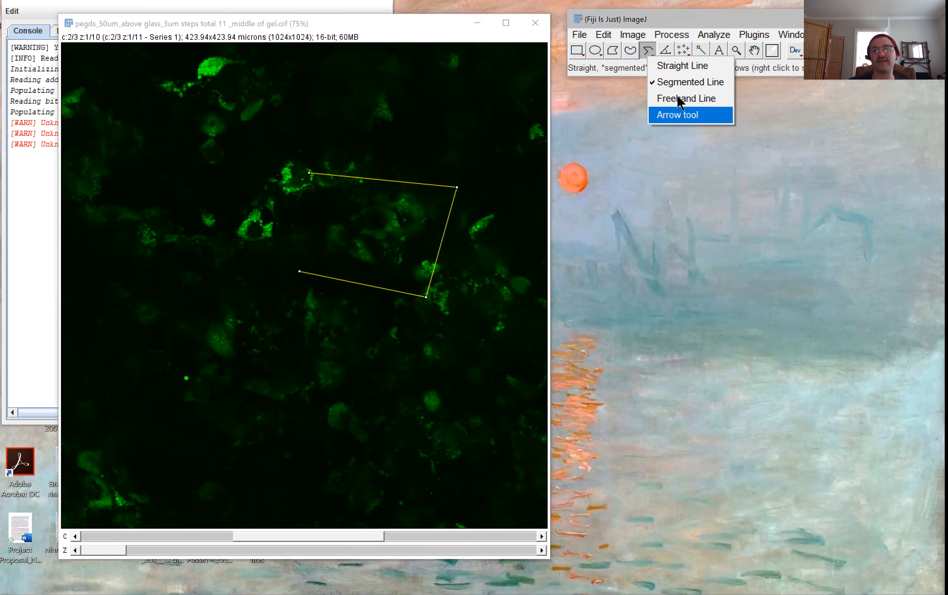
left_click(665, 53)
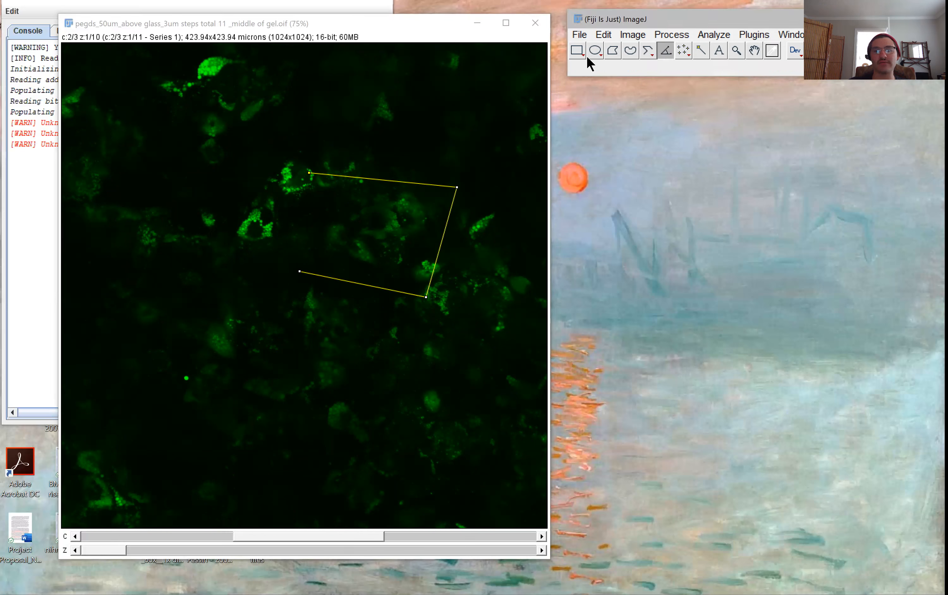
left_click(284, 260)
left_click(201, 246)
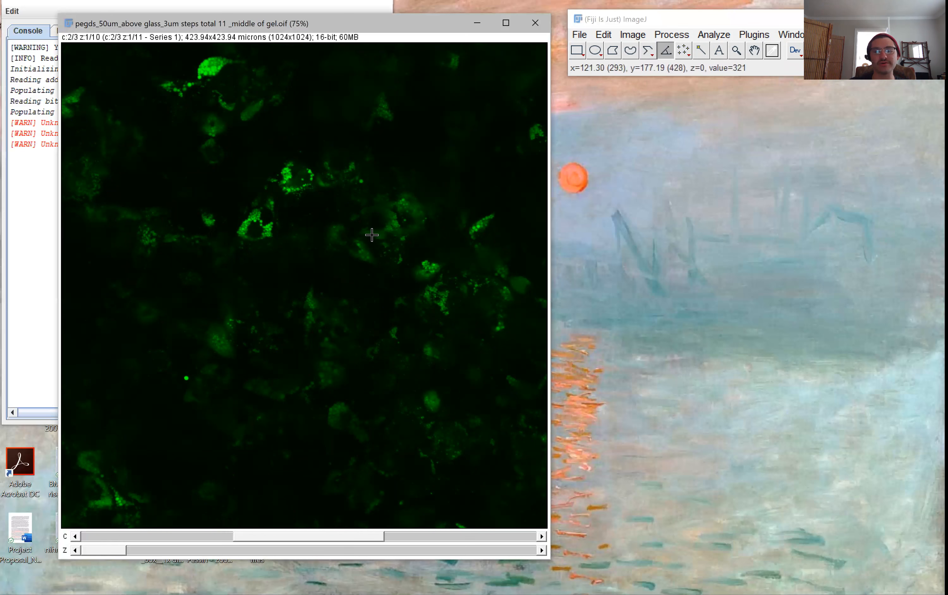
left_click(385, 245)
left_click(255, 112)
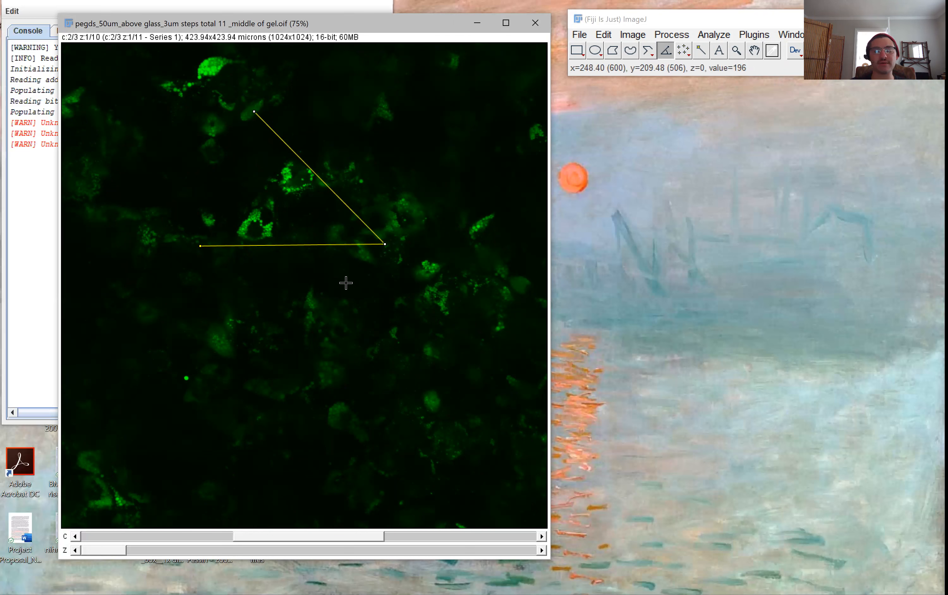
Clear the current slice with the angle selection active and undo the clearing.
key("BackSpace")
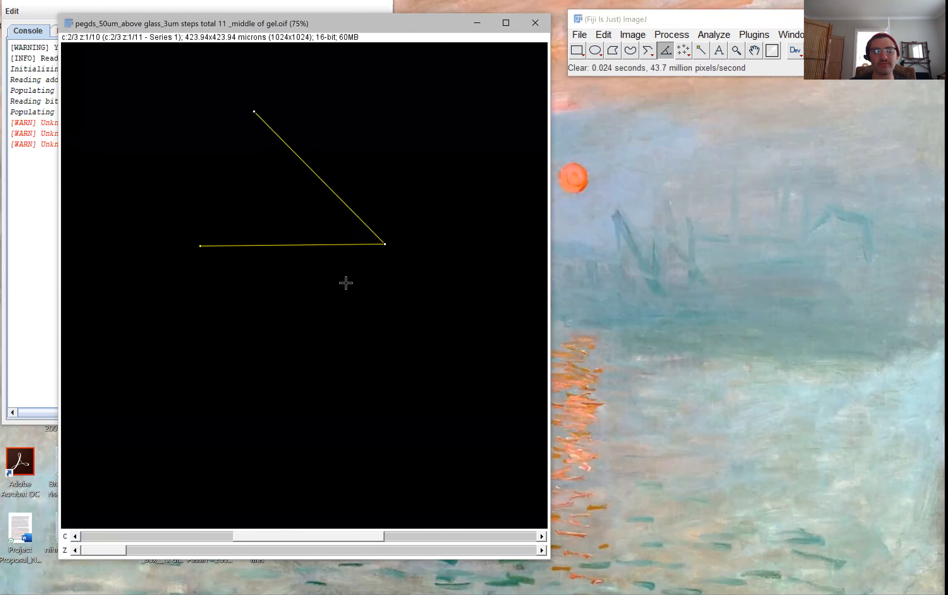
key("ctrl+z")
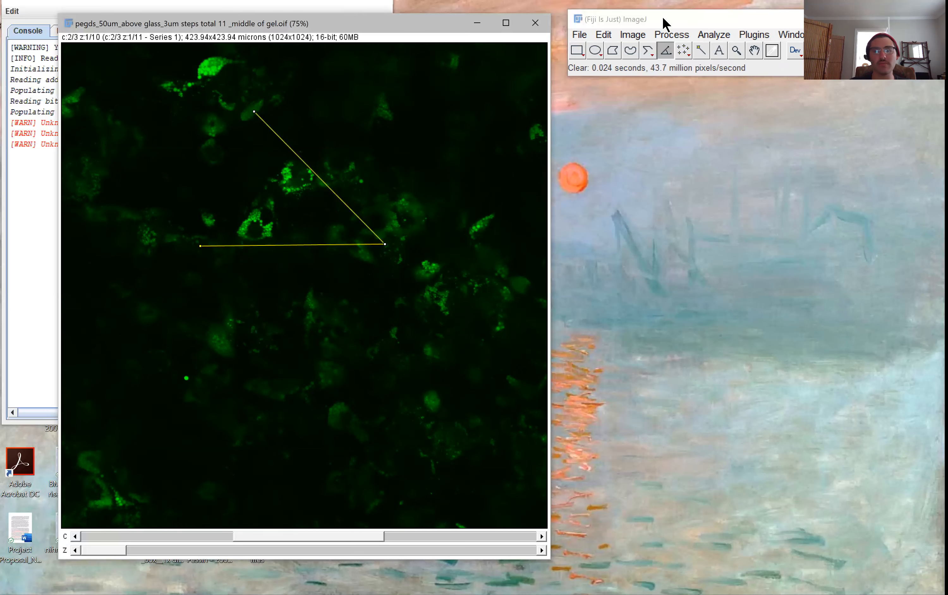
Draw a rectangular selection about 80 by 62 microns around the bright ring-shaped cell left of the slice's centre.
left_click(577, 50)
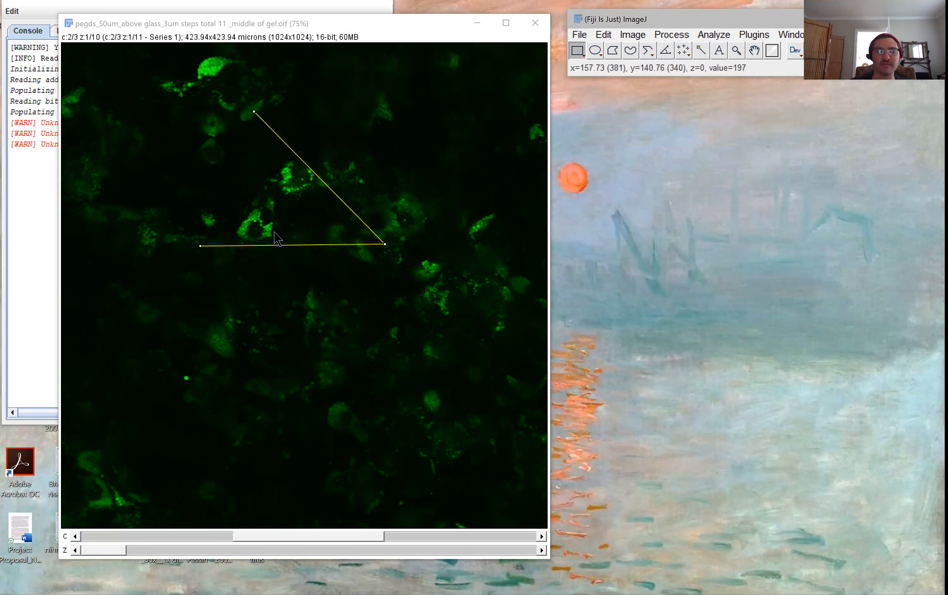
left_click_drag(222, 198, 317, 265)
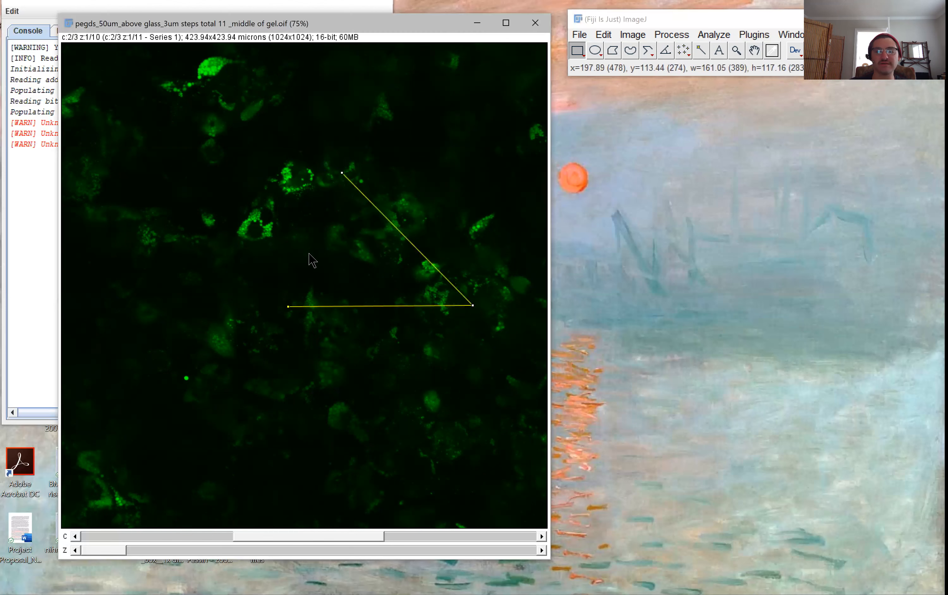
left_click(577, 50)
mouse_move(211, 186)
left_mouse_down()
mouse_move(306, 223)
mouse_move(303, 256)
left_mouse_up()
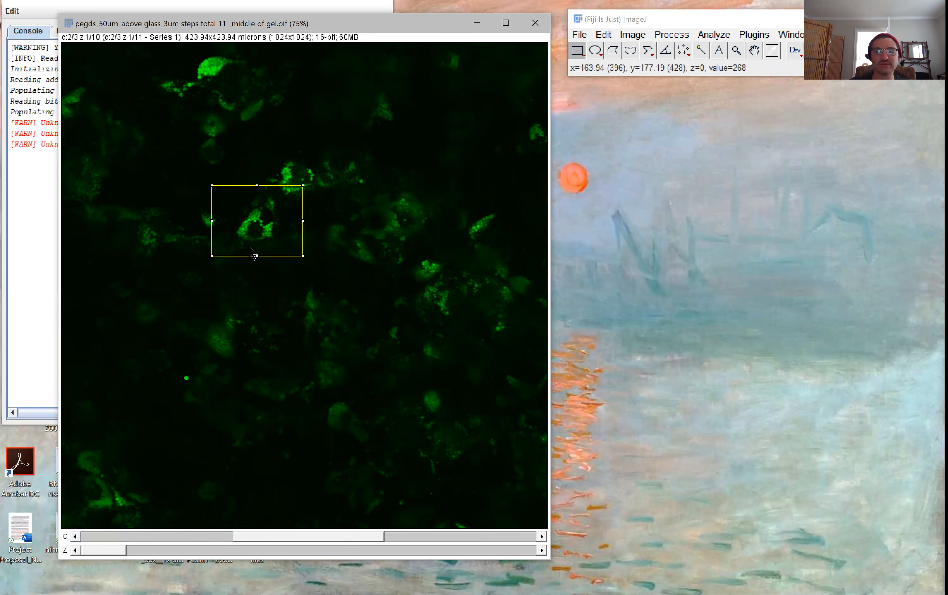
Clear the slice inside the rectangle, undo the clearing, and move the rectangle up over the faint cells right of the bright ones.
key("BackSpace")
left_click_drag(278, 254, 418, 225)
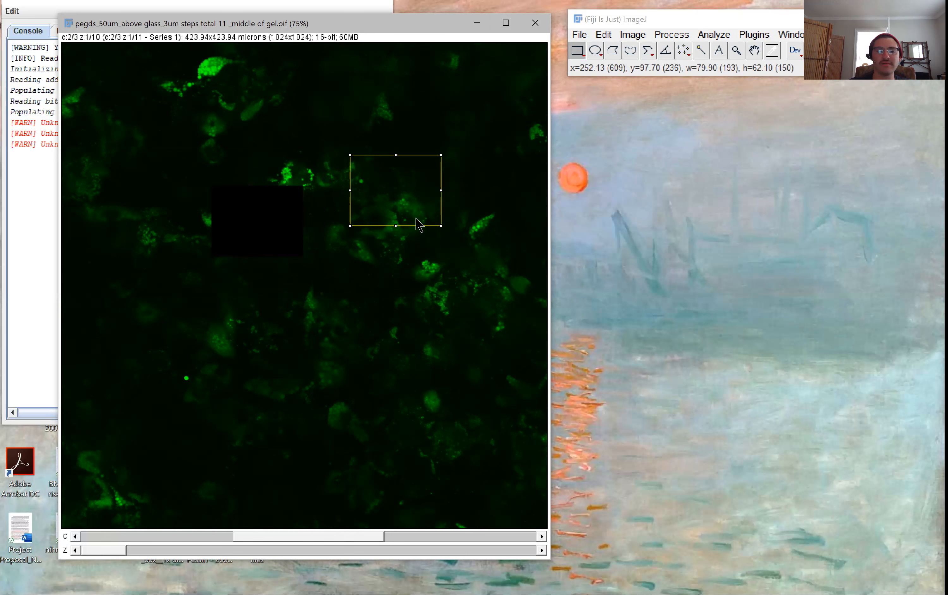
key("ctrl+z")
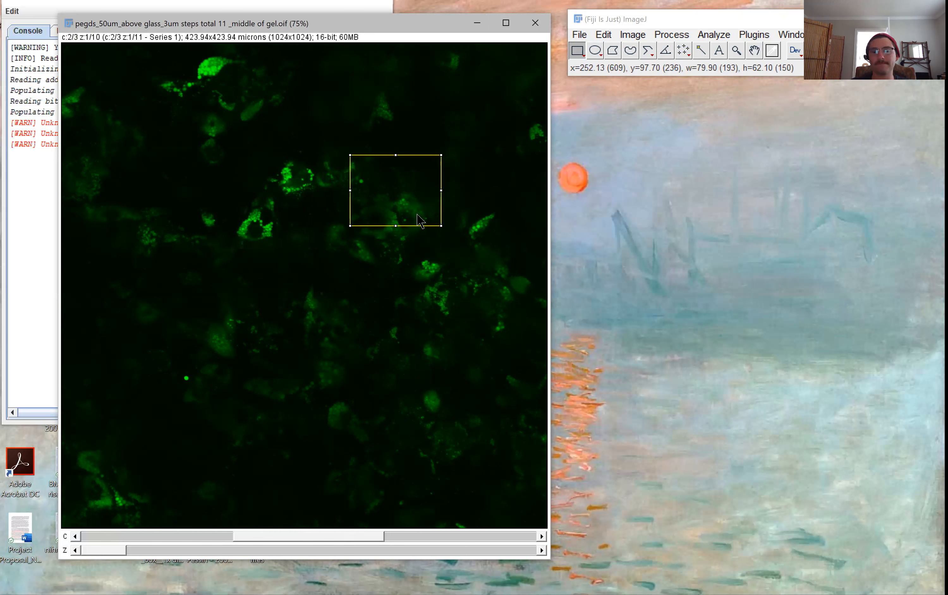
left_click_drag(420, 209, 373, 224)
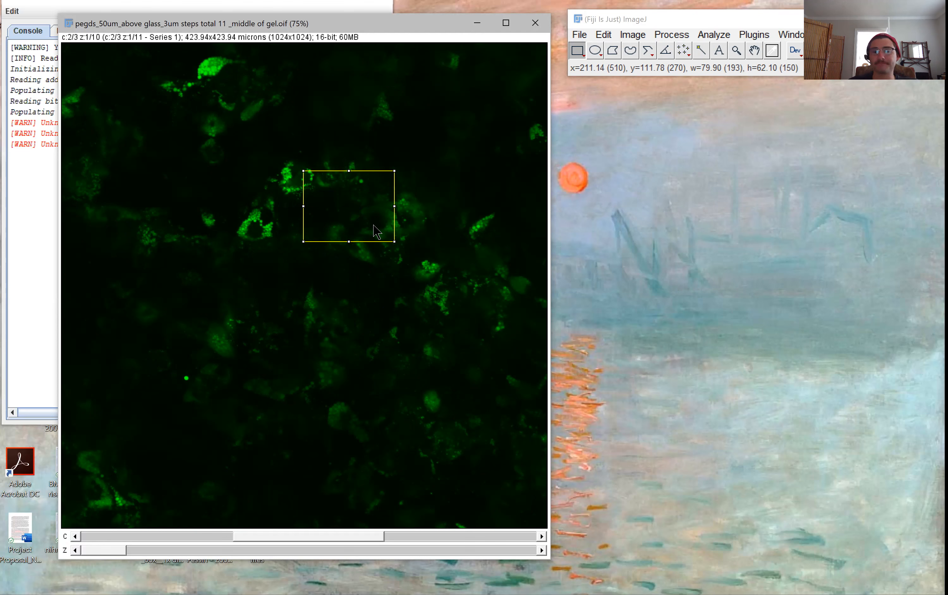
left_click_drag(374, 228, 396, 187)
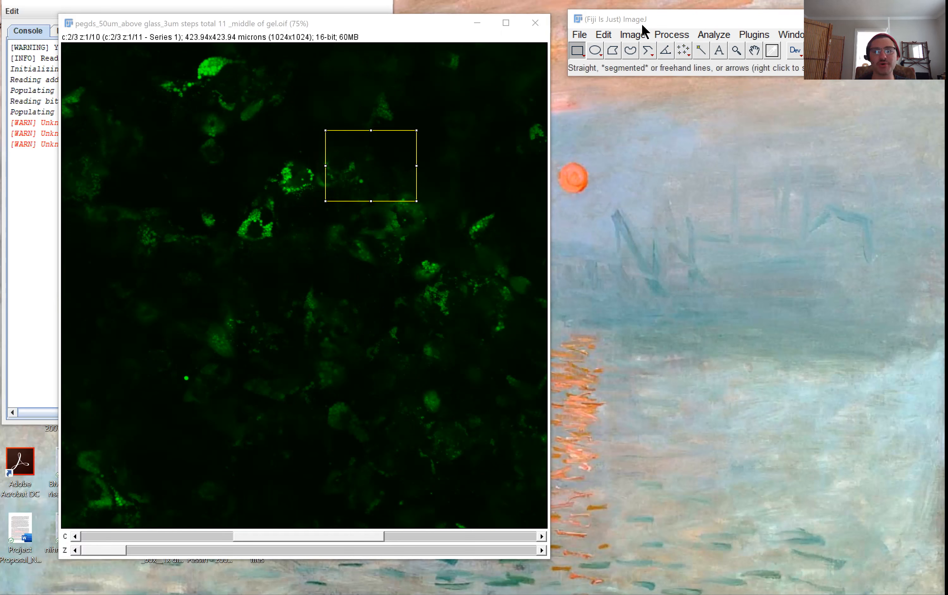
left_click(637, 34)
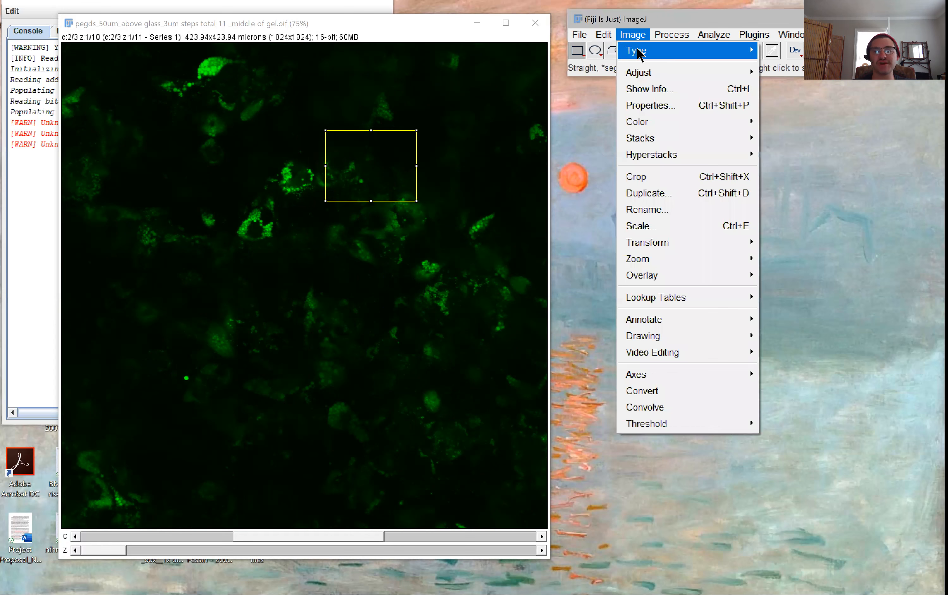
mouse_move(636, 48)
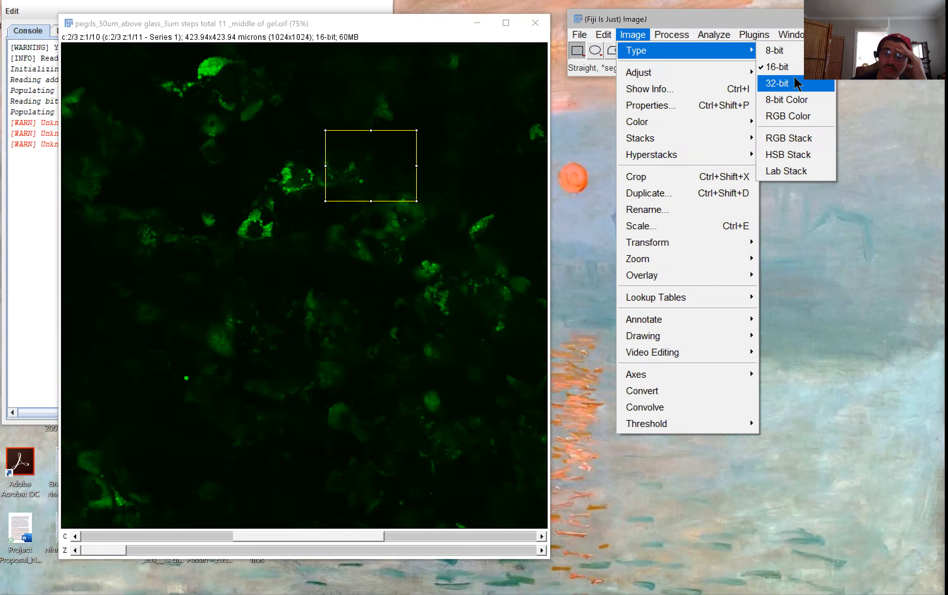
left_click(788, 116)
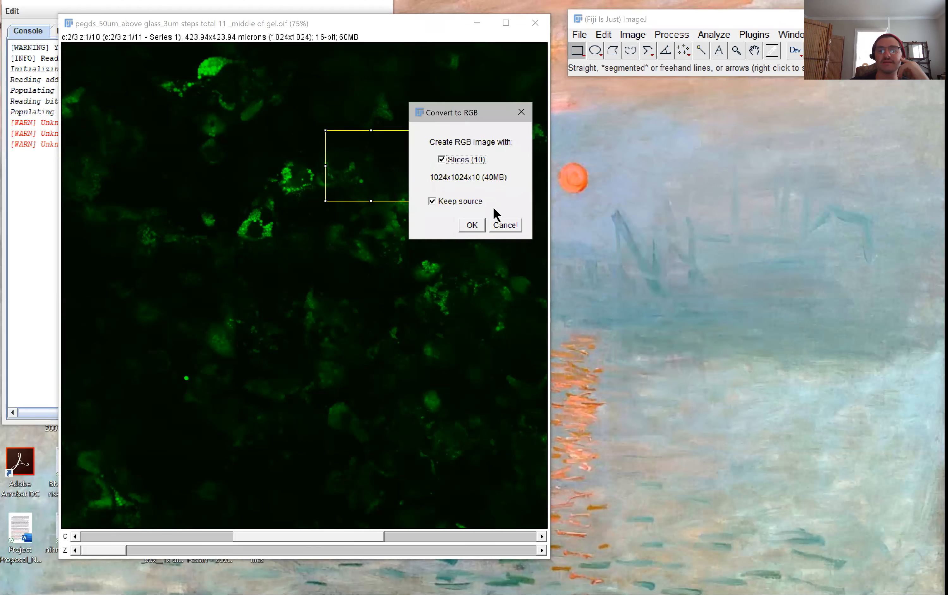
left_click(505, 225)
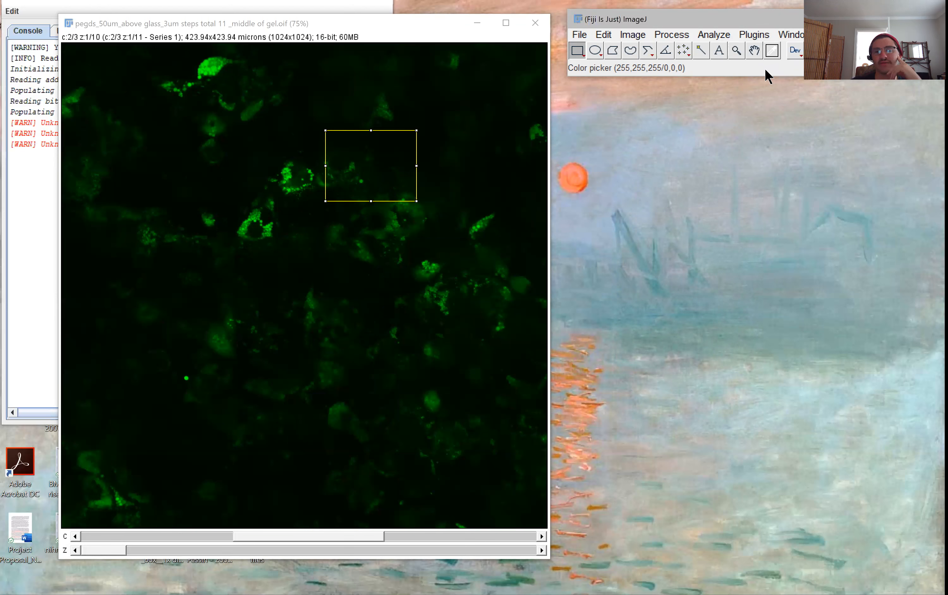
Convert the stack to 8-bit and convert it back to 16-bit.
left_click(631, 35)
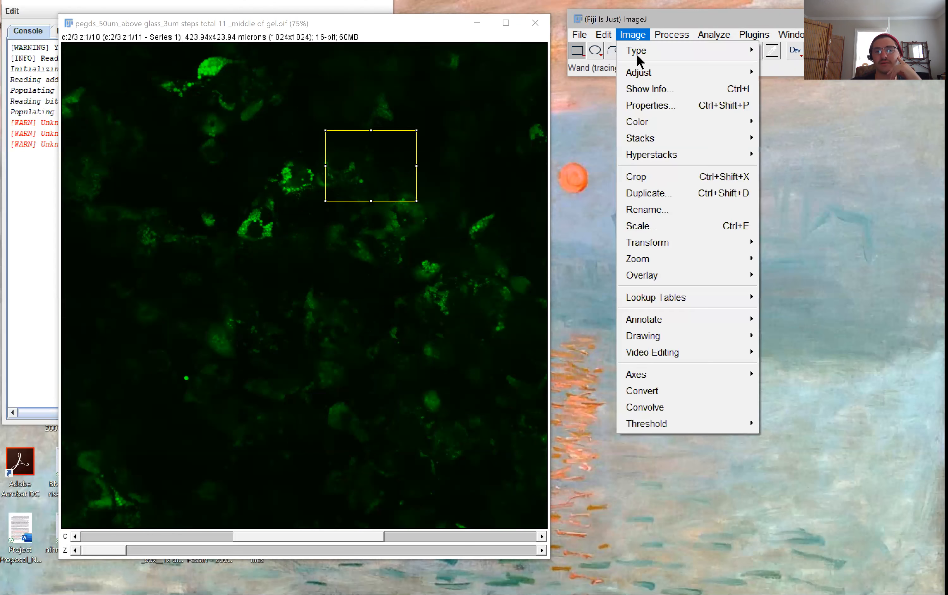
mouse_move(639, 52)
left_click(794, 52)
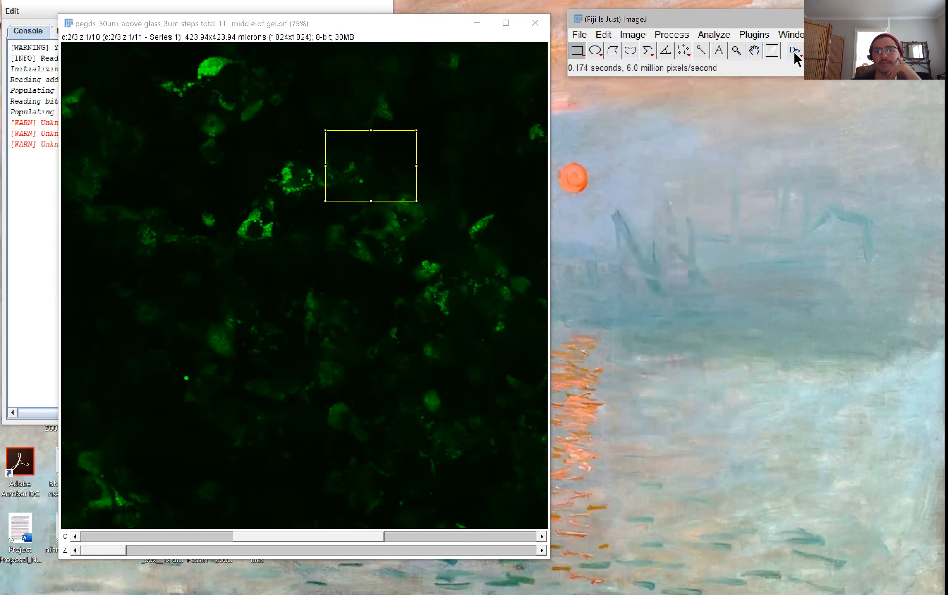
left_click(637, 32)
mouse_move(644, 47)
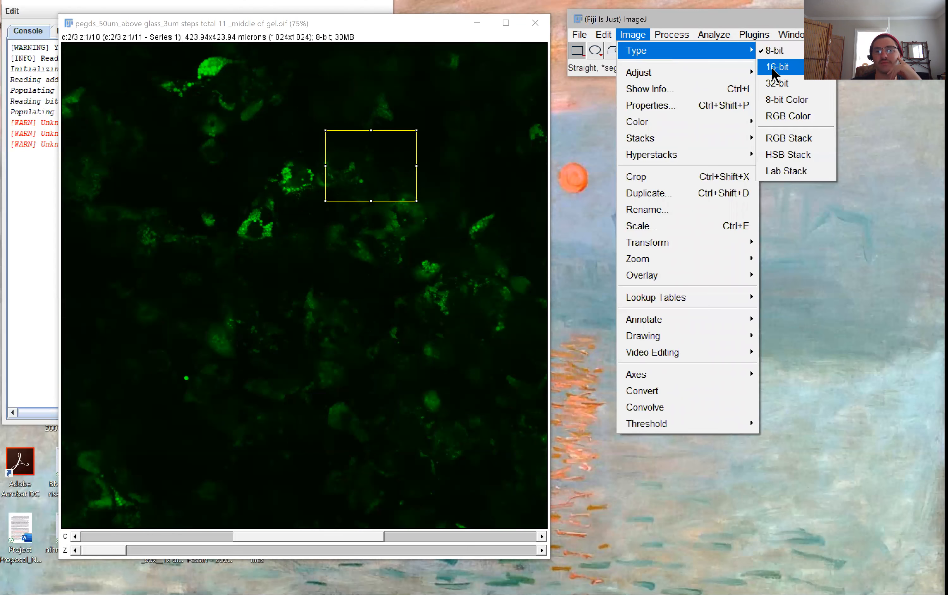
left_click(772, 67)
Convert the stack's image type to 8-bit and remove the rectangular selection.
left_click(639, 33)
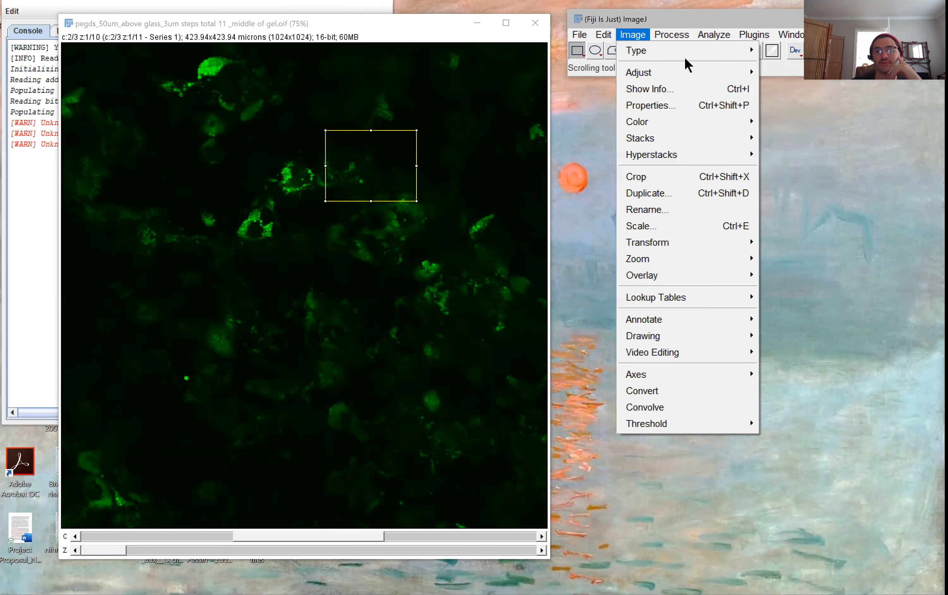
mouse_move(658, 54)
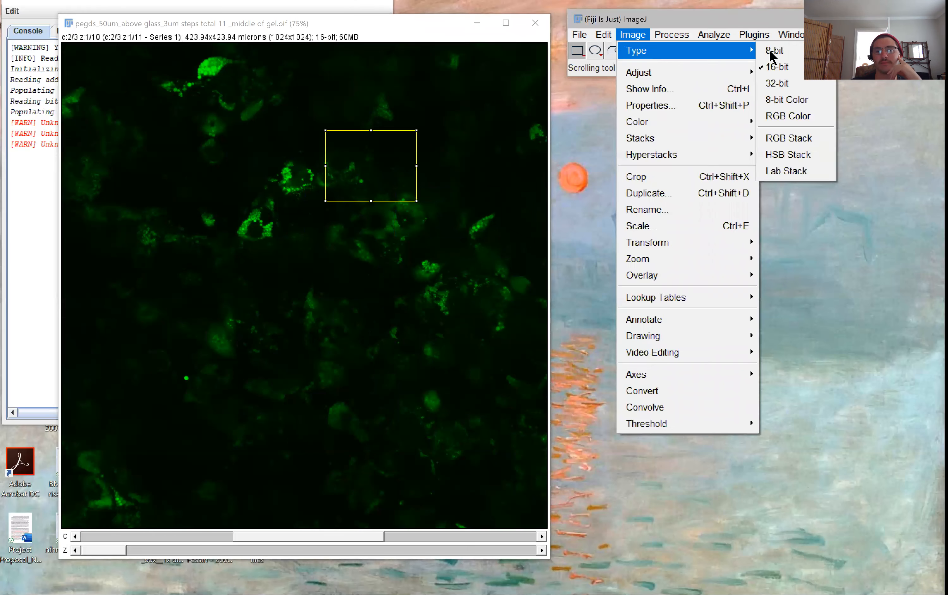
left_click(769, 51)
left_click_drag(395, 186, 475, 293)
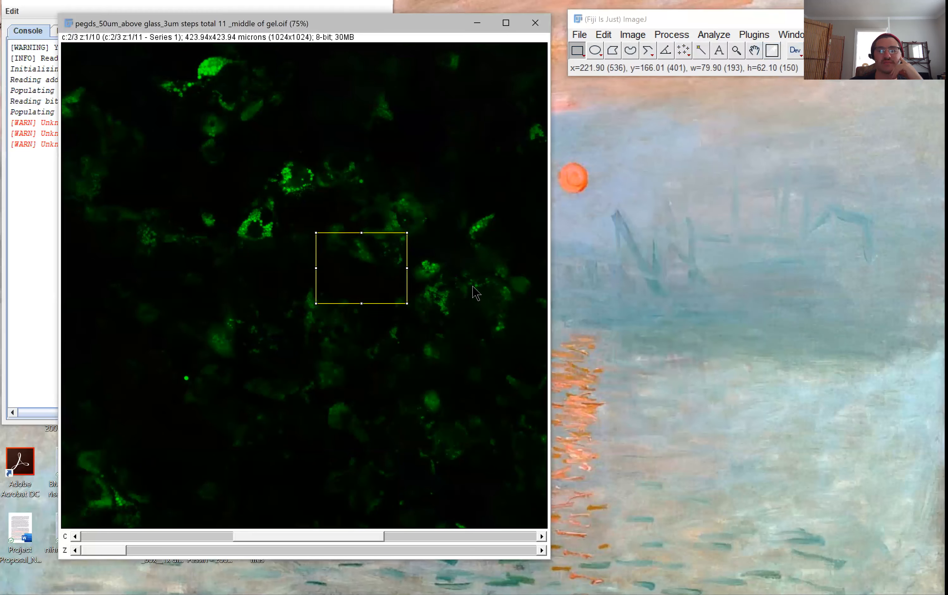
left_click(379, 216)
left_click(640, 14)
left_click(633, 34)
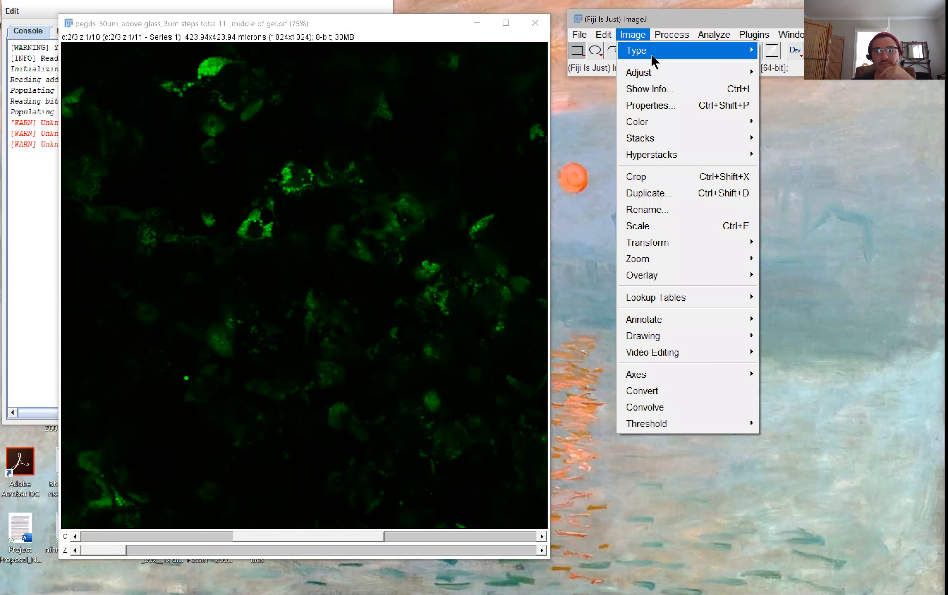
mouse_move(652, 54)
left_click(795, 50)
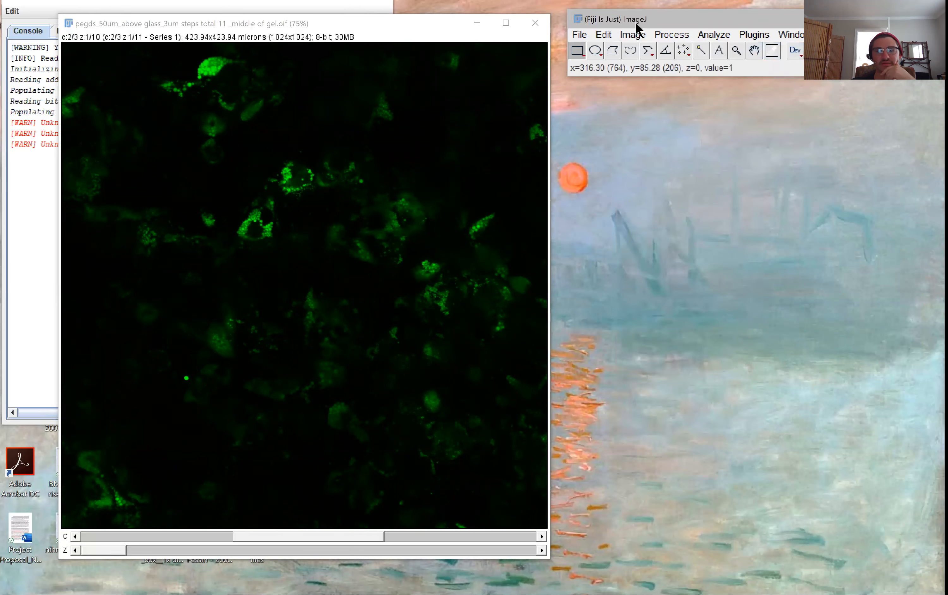
left_click(634, 34)
left_click(394, 204)
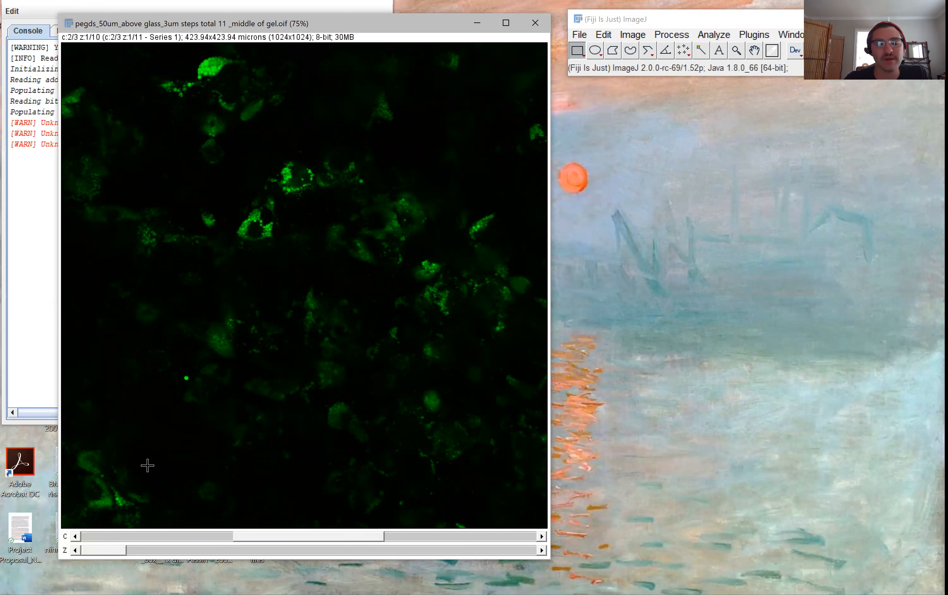
left_click(579, 35)
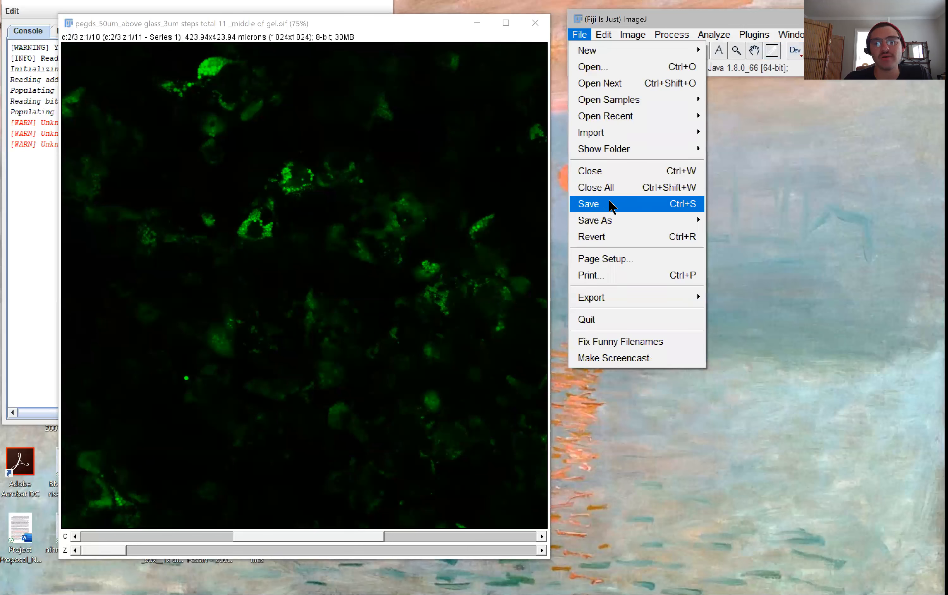
left_click(407, 34)
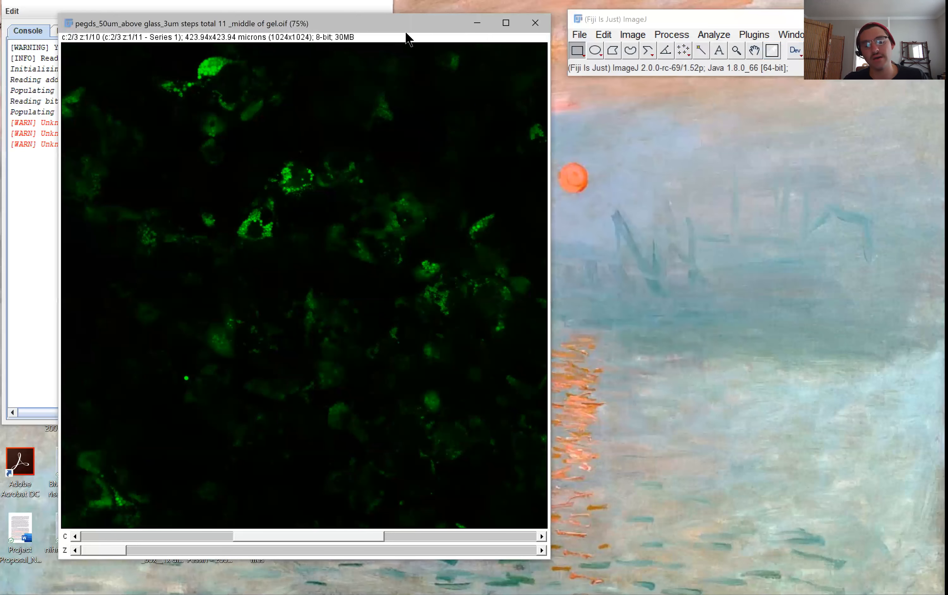
Duplicate the complete three-channel, 10-slice stack and place the copy's window over the original.
key("ctrl+shift+d")
left_click(494, 227)
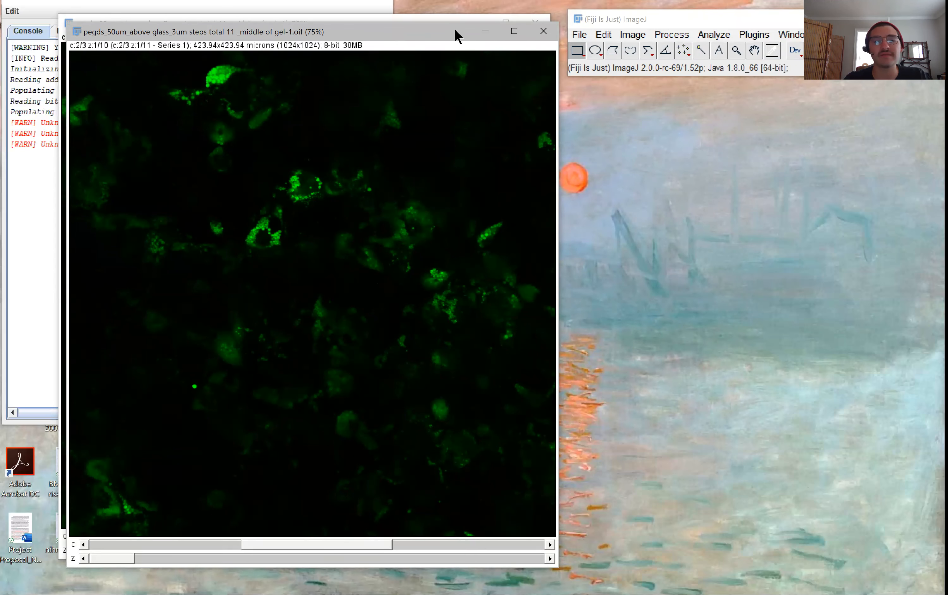
left_click_drag(455, 29, 464, 26)
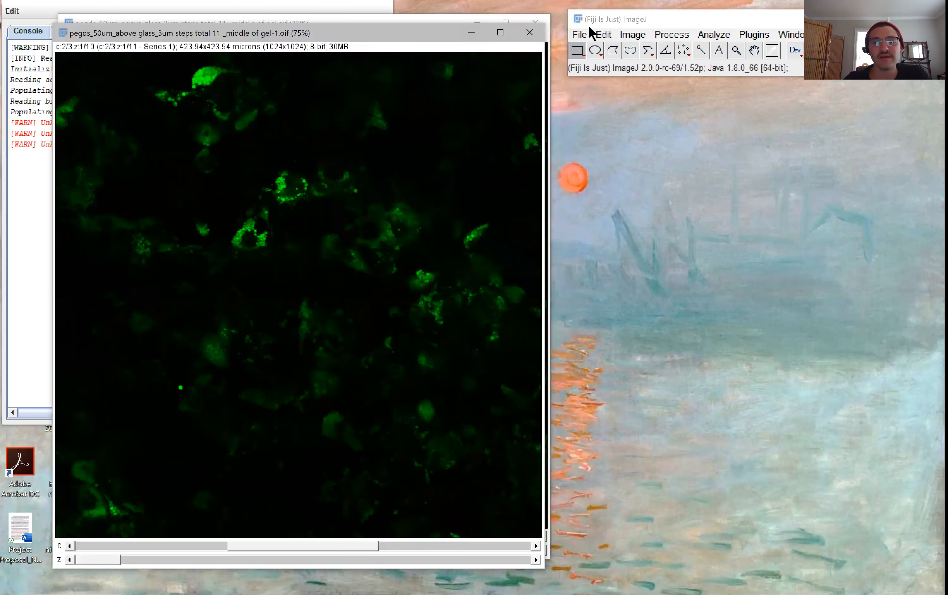
Minimize the duplicate stack's window, restore it, and align it over the original image.
left_click(586, 31)
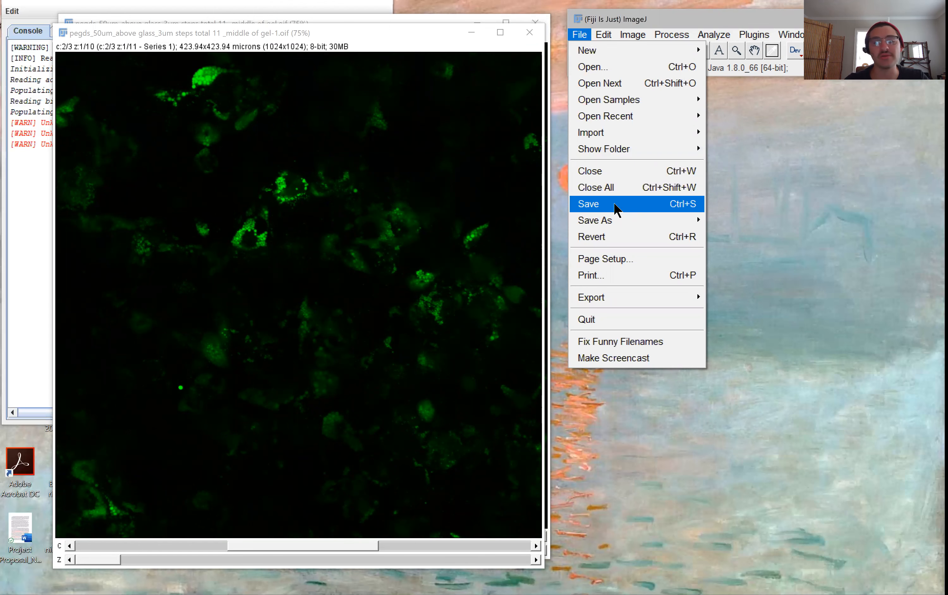
left_click(471, 34)
left_click(471, 32)
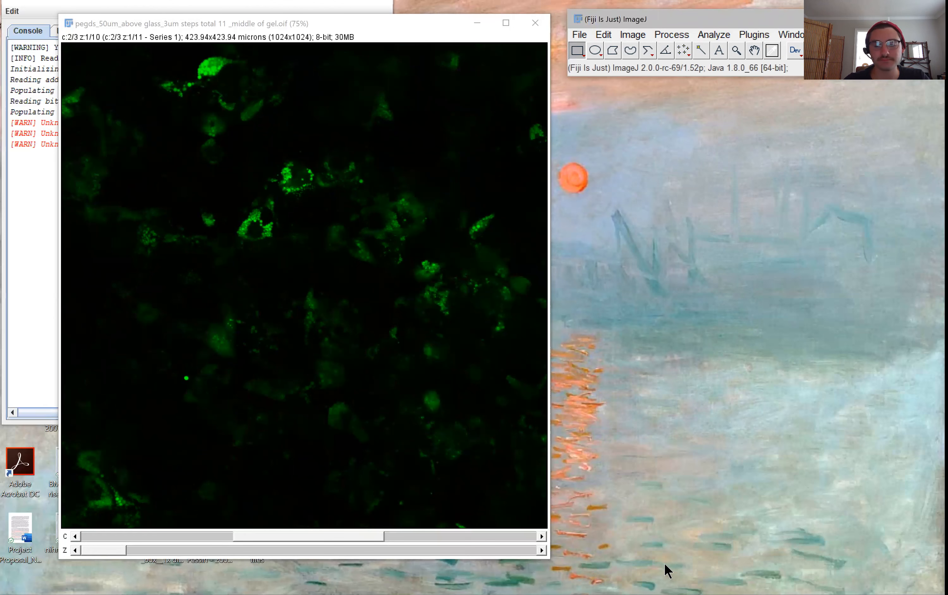
mouse_move(665, 594)
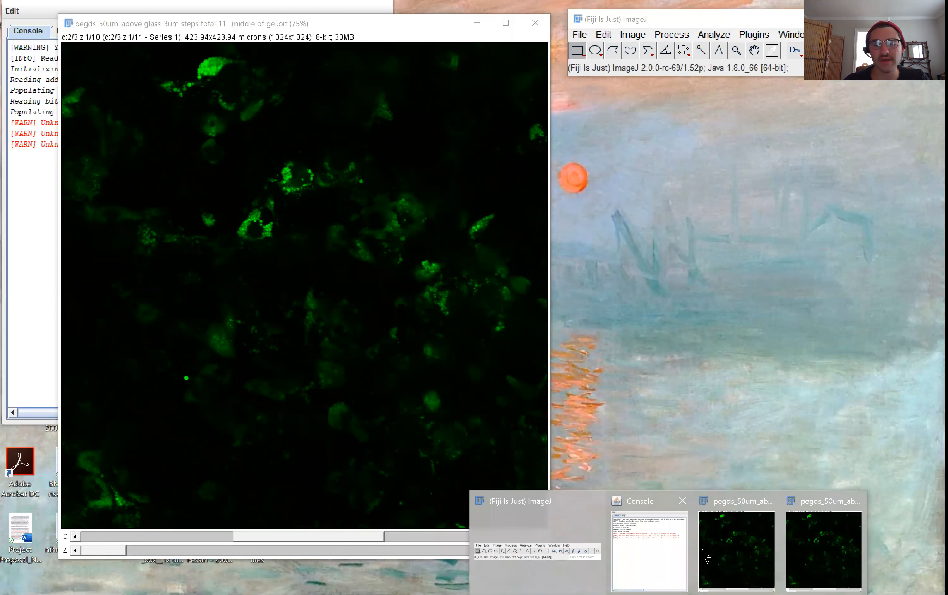
left_click(792, 539)
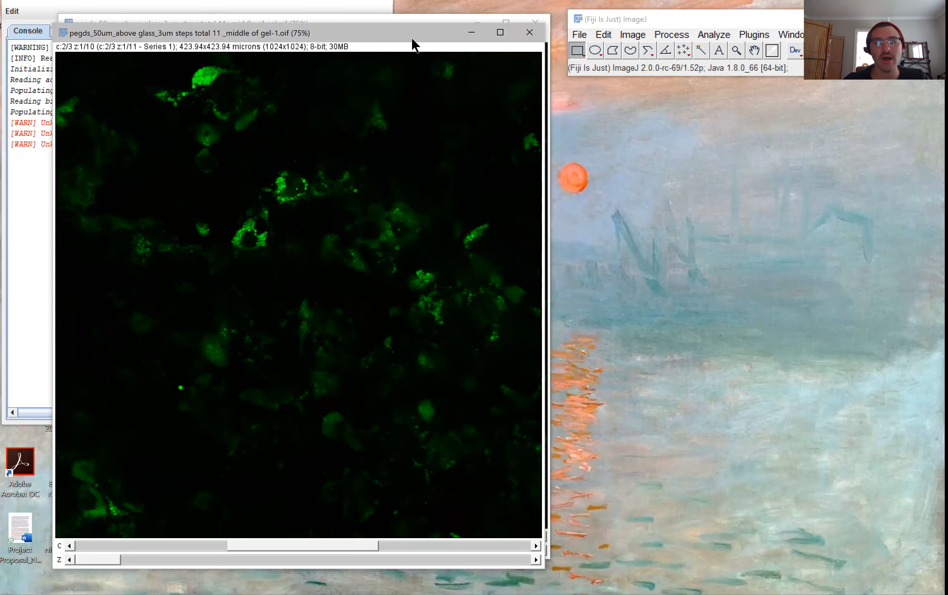
left_click_drag(413, 38, 414, 32)
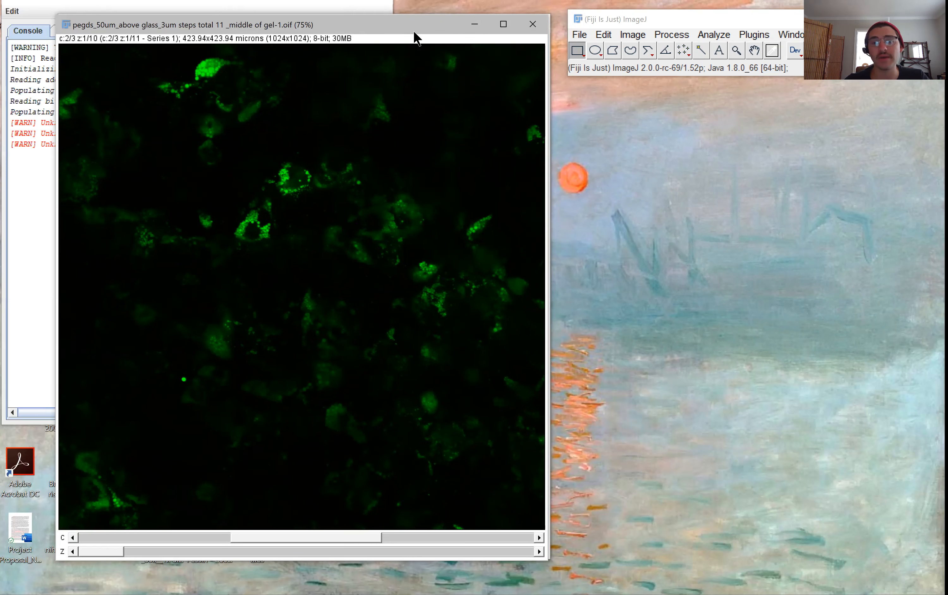
Review the file formats offered for saving the duplicate stack, such as Tiff and Jpeg.
left_click(578, 35)
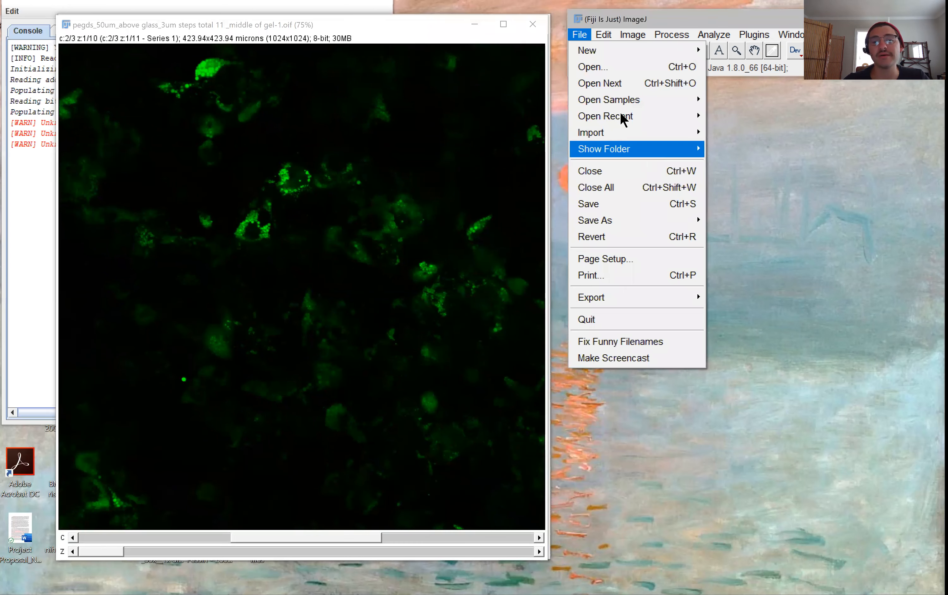
mouse_move(634, 220)
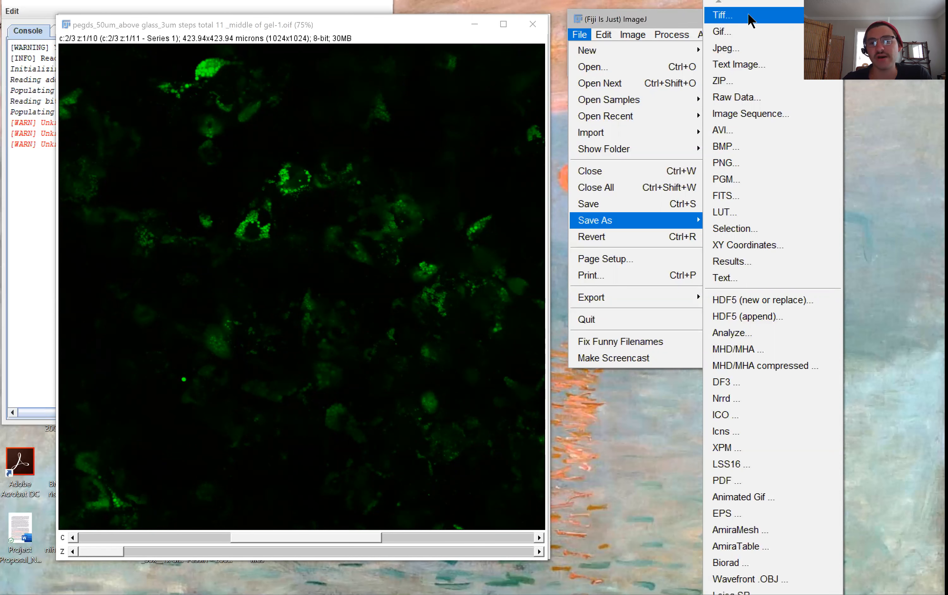
left_click(859, 236)
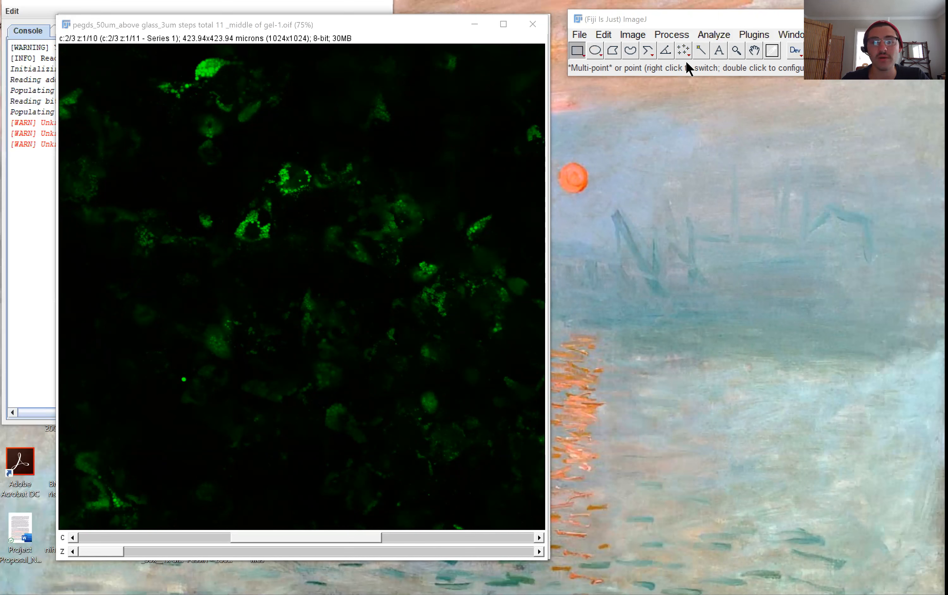
Close the duplicate and the original stack without saving, and move the main ImageJ window beside the console.
left_click(534, 25)
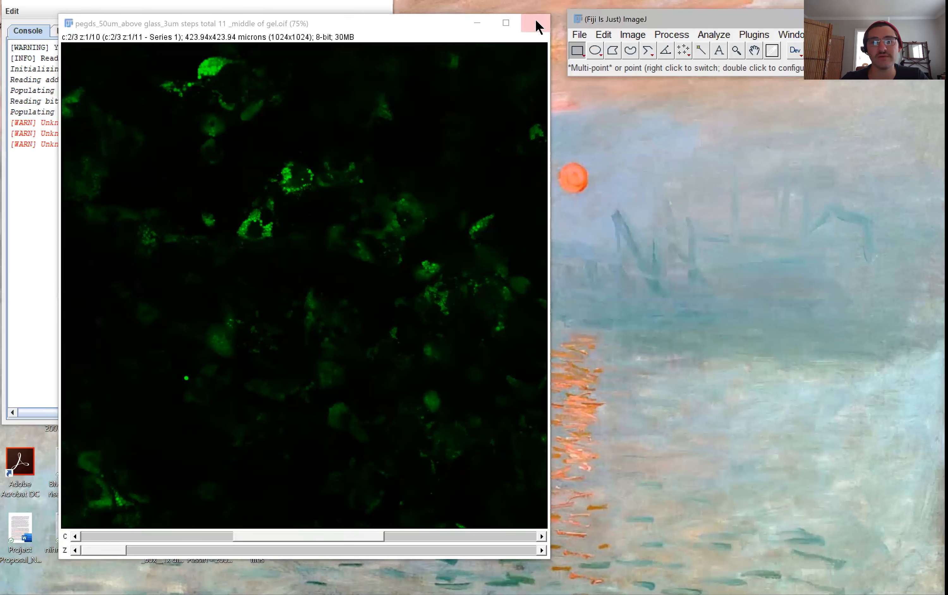
left_click(535, 23)
left_click(549, 191)
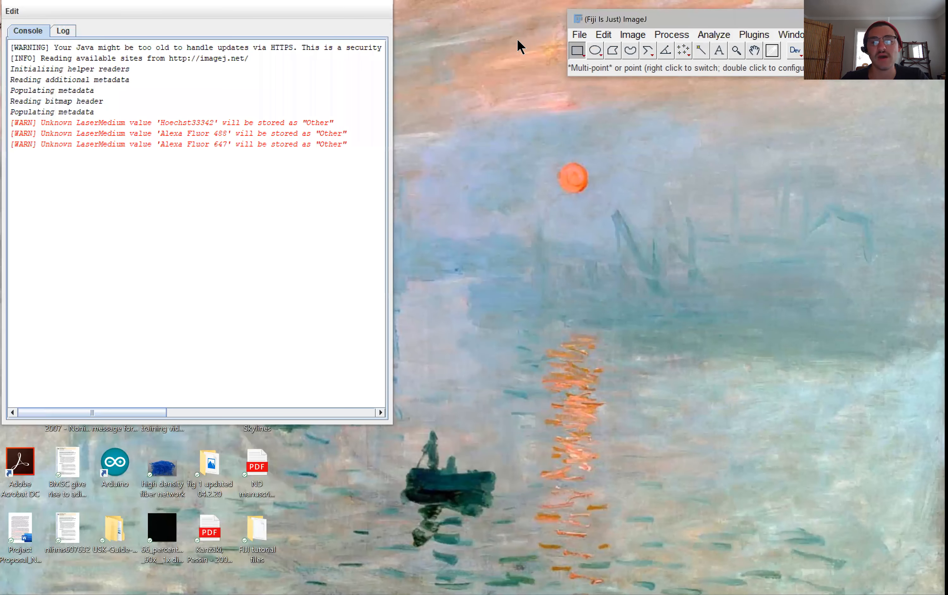
left_click_drag(629, 19, 468, 33)
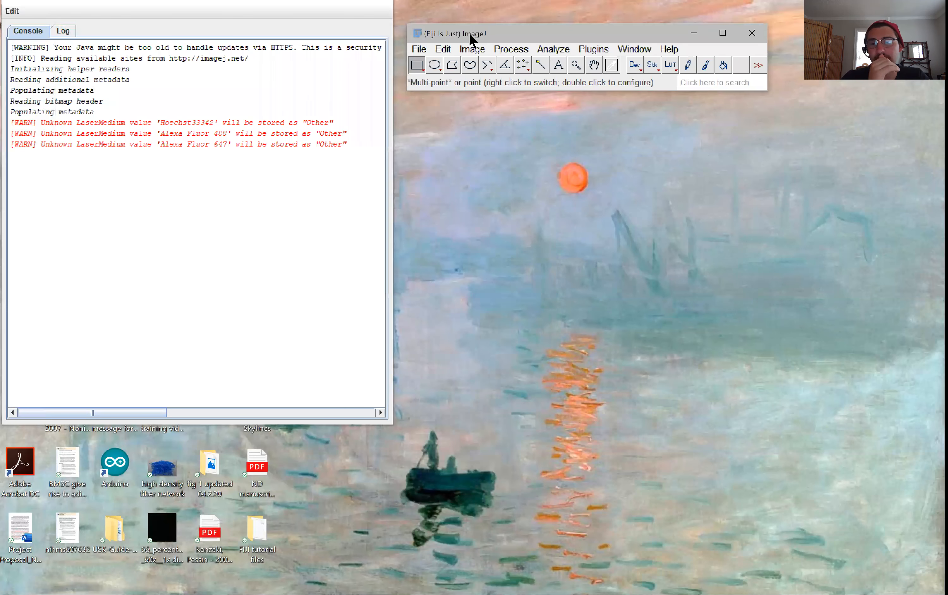